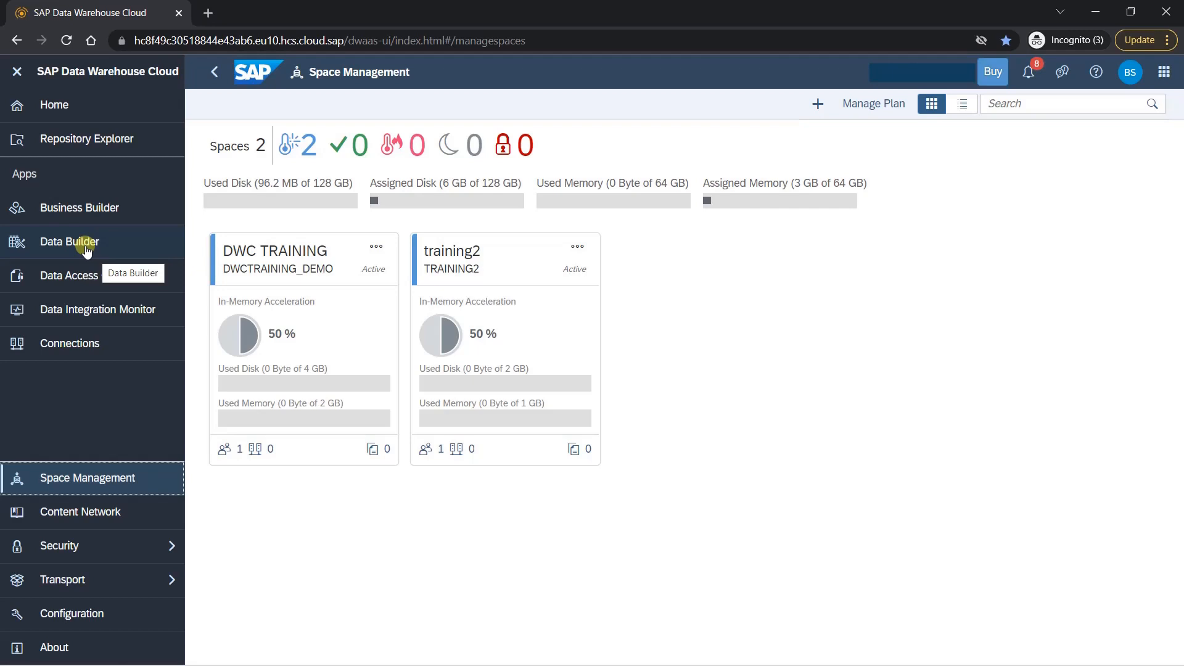
- Open the Data Builder in the DWC TRAINING space and collapse the side navigation
{"action": "left_click", "coordinate": [86, 246]}
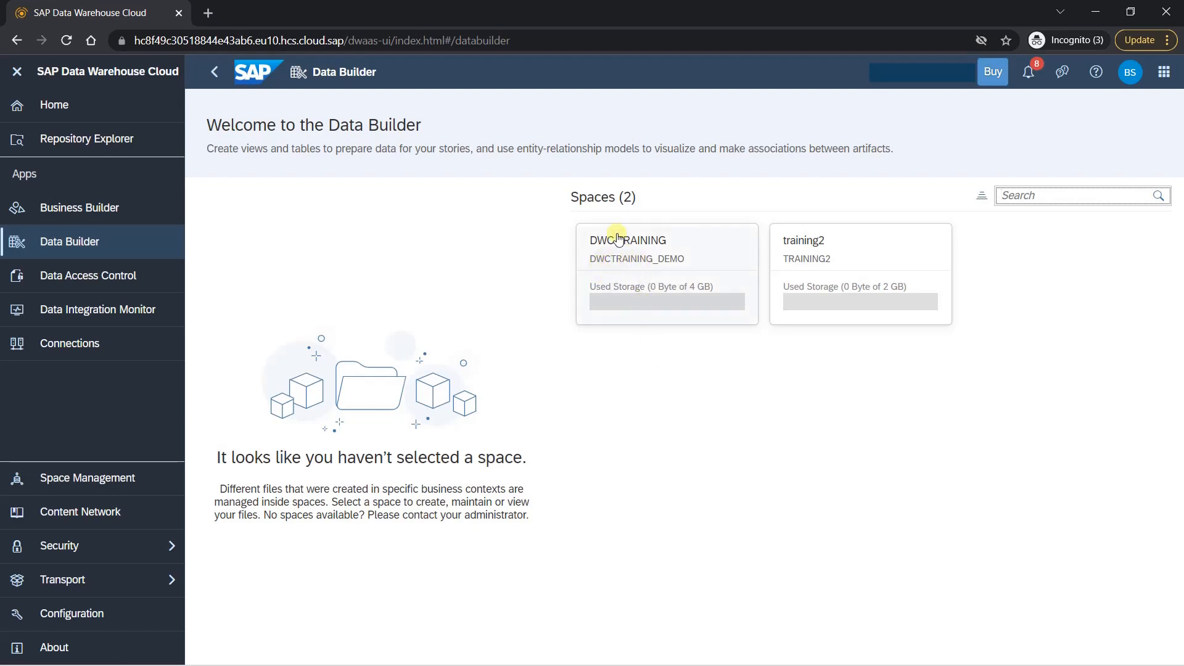
{"action": "left_click", "coordinate": [649, 273]}
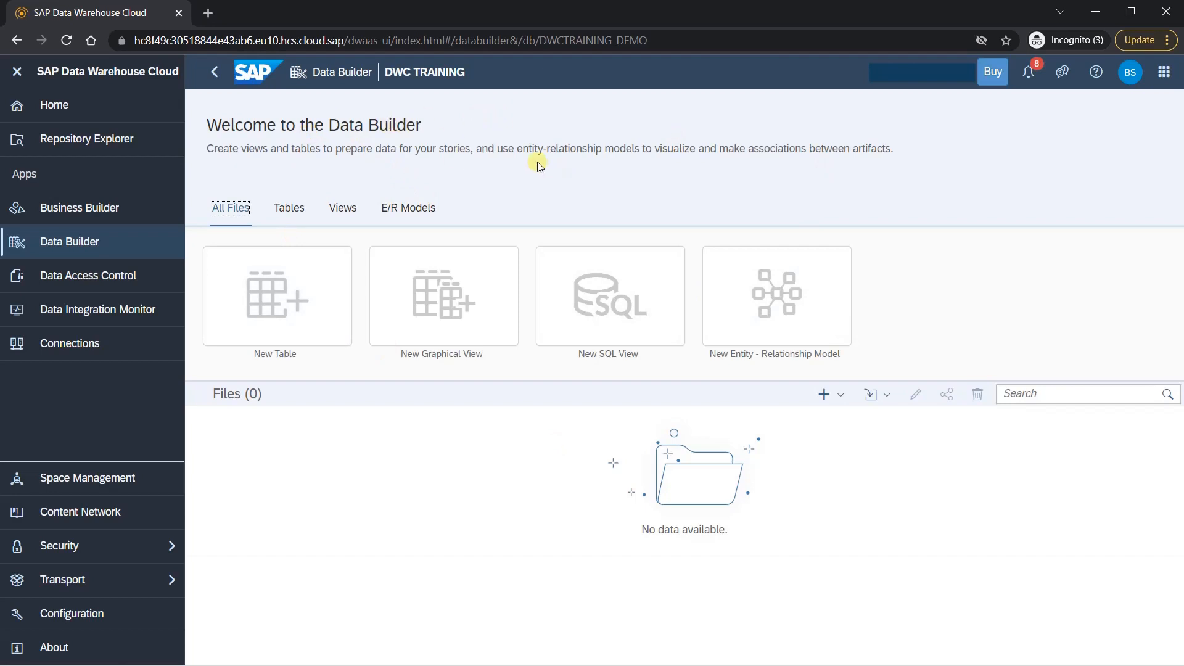
{"action": "left_click", "coordinate": [352, 82]}
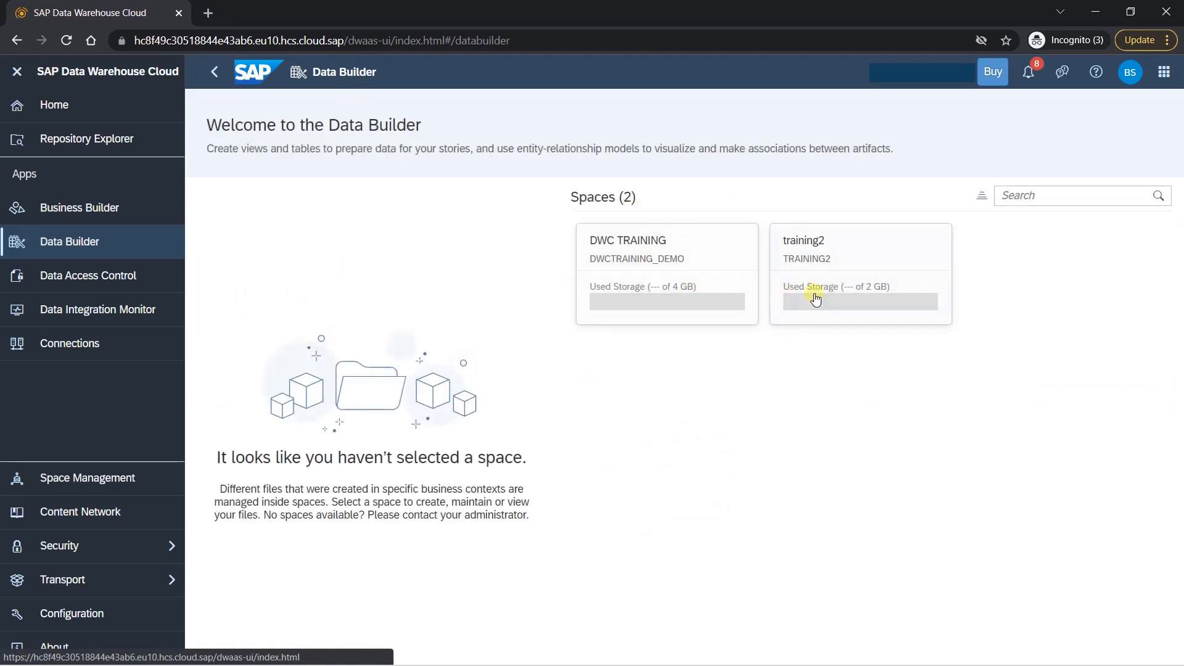
{"action": "left_click", "coordinate": [688, 288]}
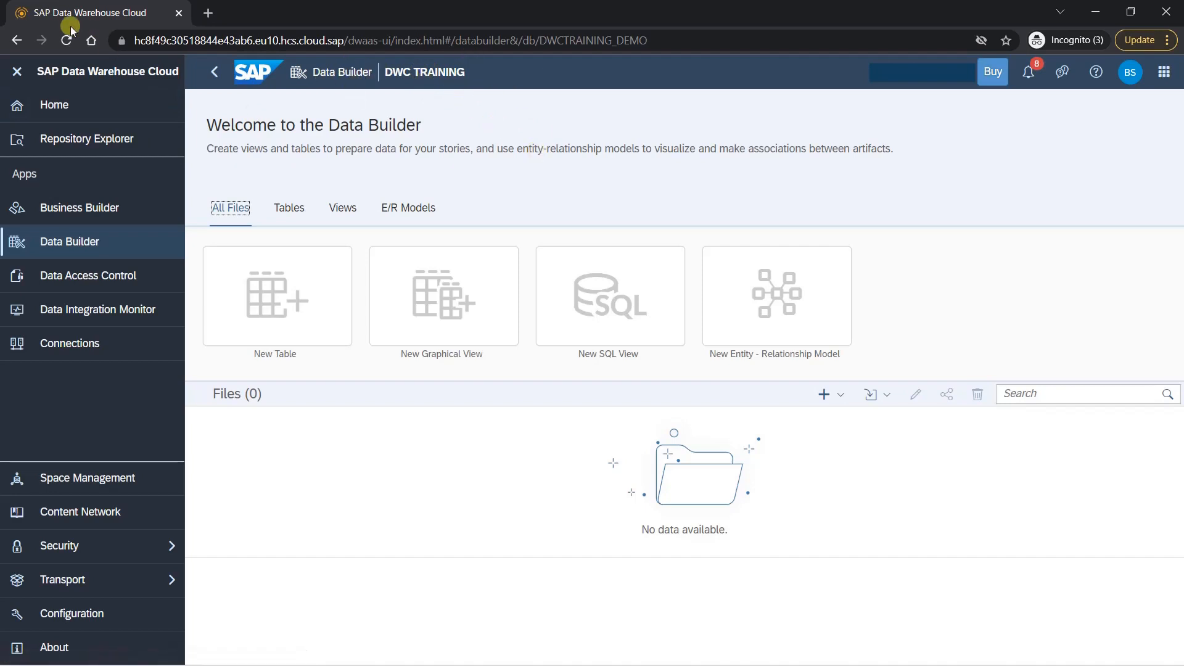
{"action": "left_click", "coordinate": [18, 74]}
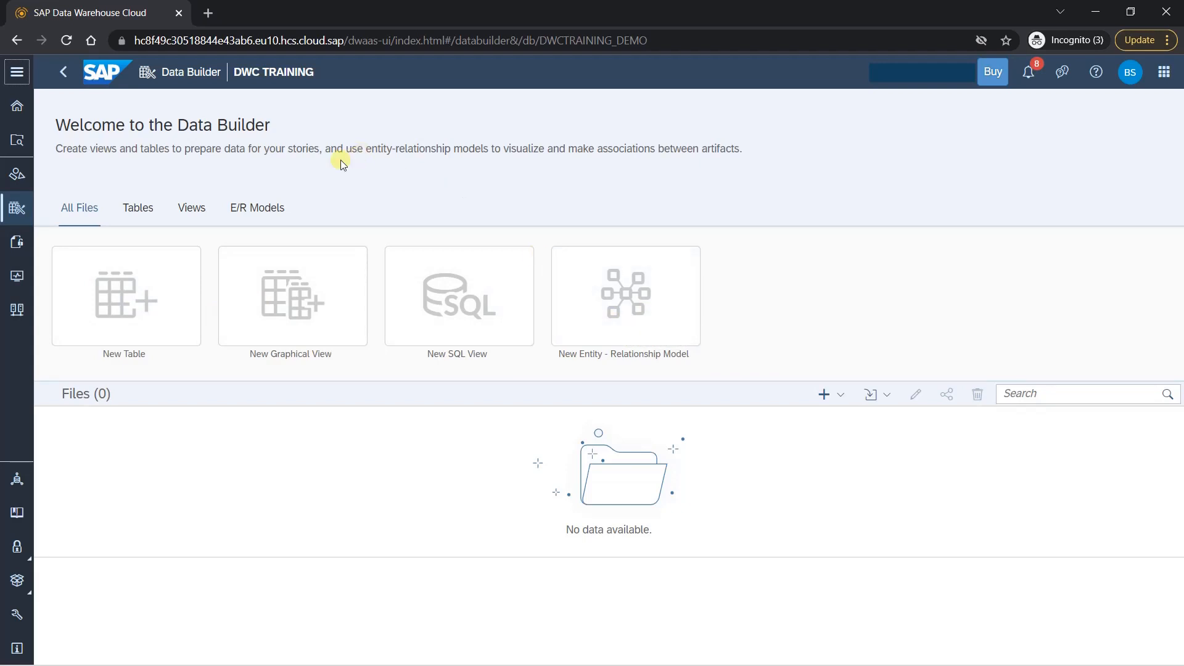
- Examine the creation options offered for tables, views and E/R models, and return to all files
{"action": "left_click", "coordinate": [137, 208]}
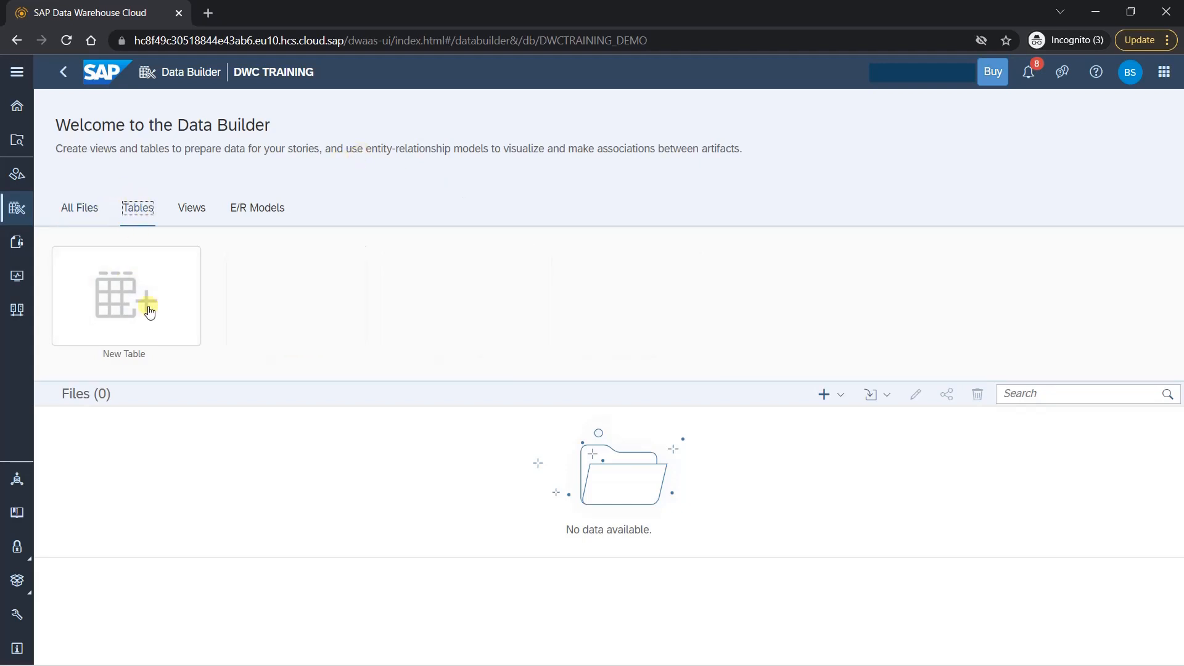
{"action": "left_click", "coordinate": [190, 208]}
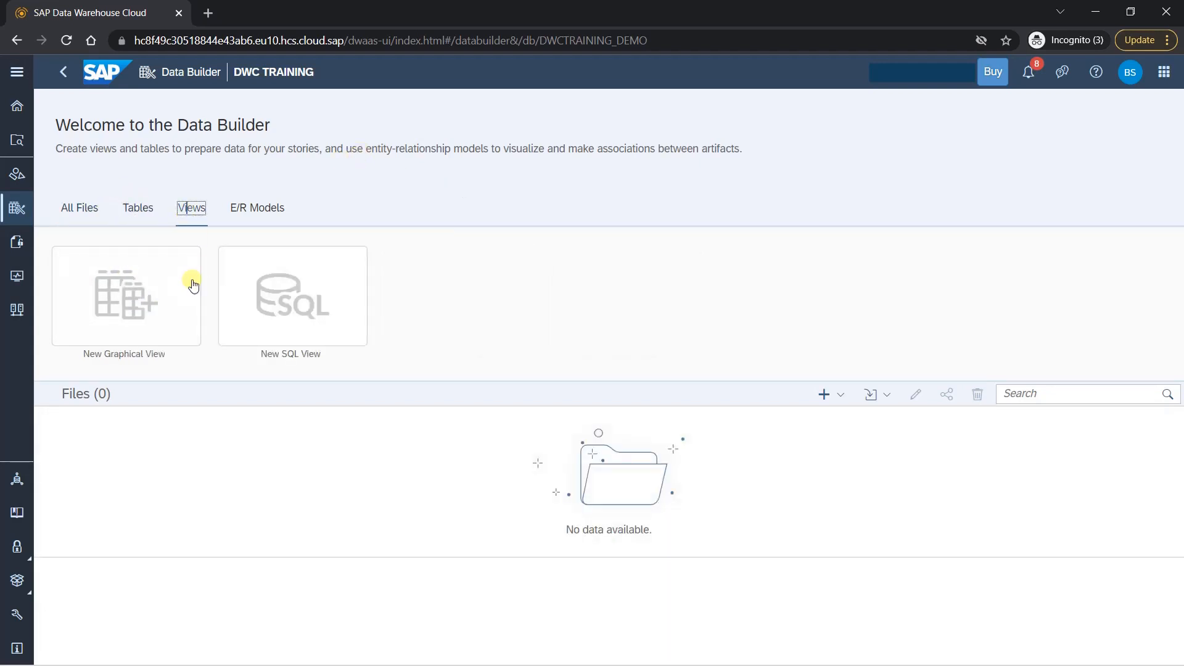
{"action": "left_click", "coordinate": [255, 208]}
{"action": "left_click", "coordinate": [80, 213]}
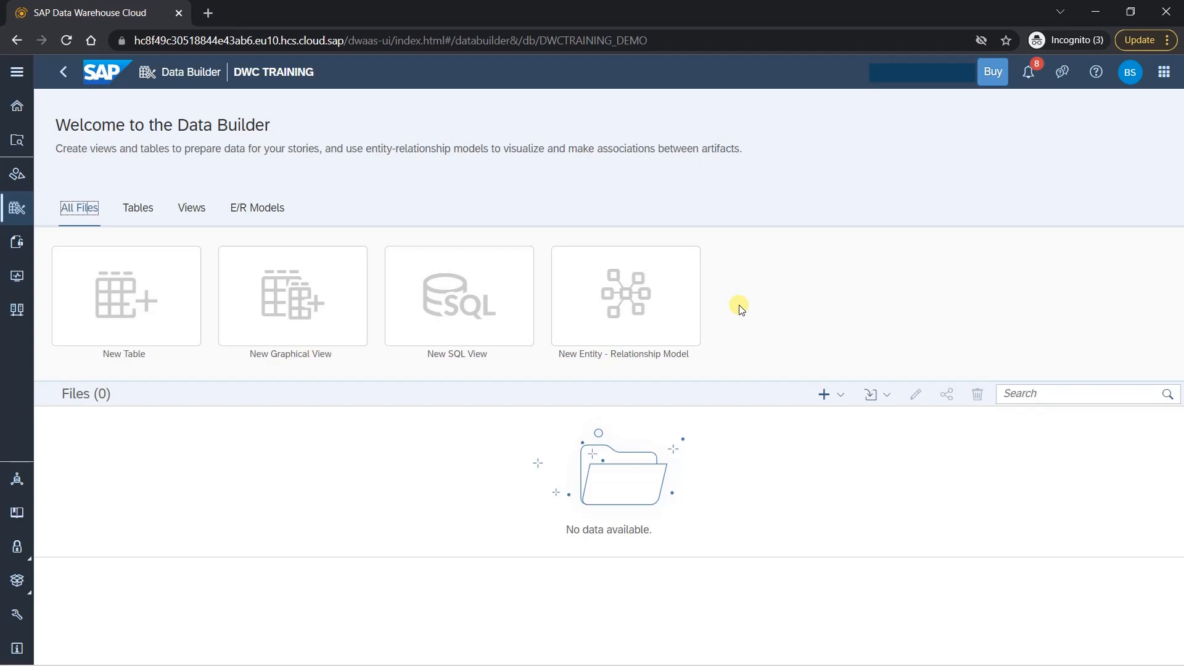
- Create a new table in the DWC TRAINING space and enter Sales_order as its business name
{"action": "left_click", "coordinate": [136, 320]}
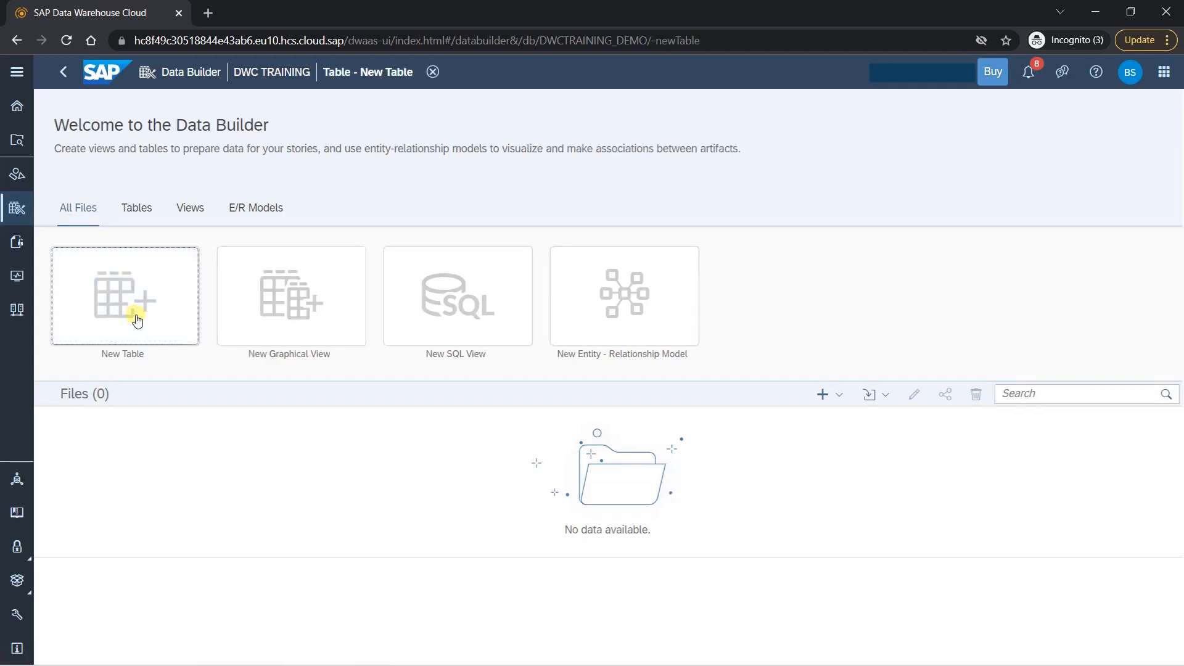
{"action": "left_click", "coordinate": [137, 257]}
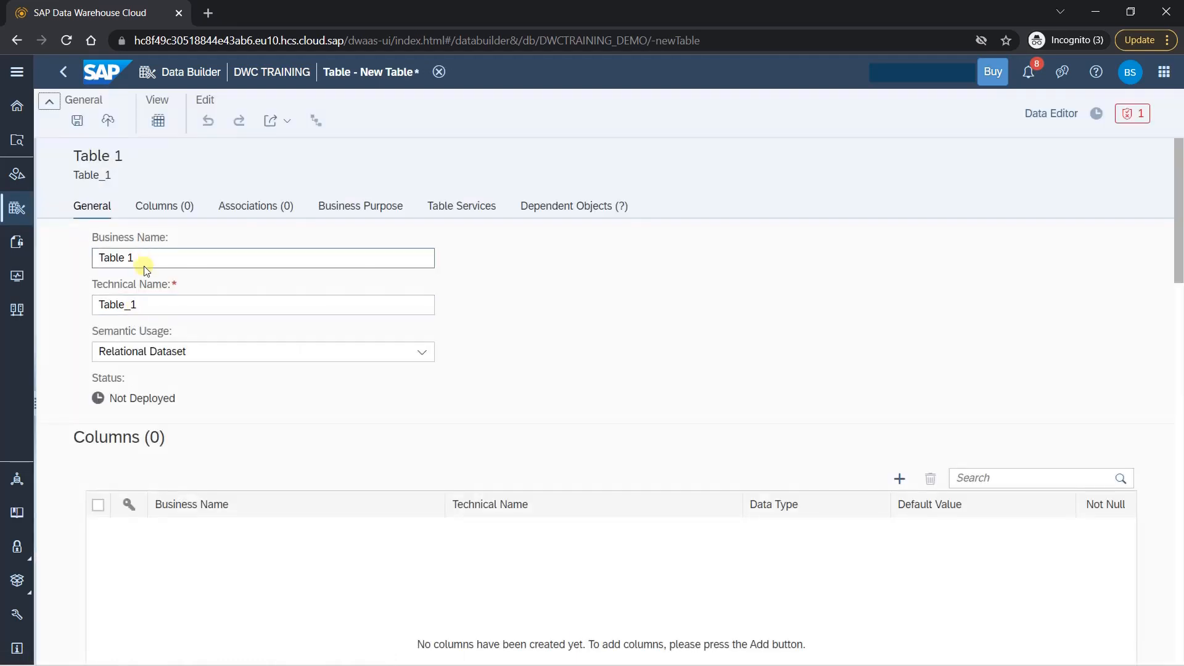
{"action": "left_click", "coordinate": [23, 257]}
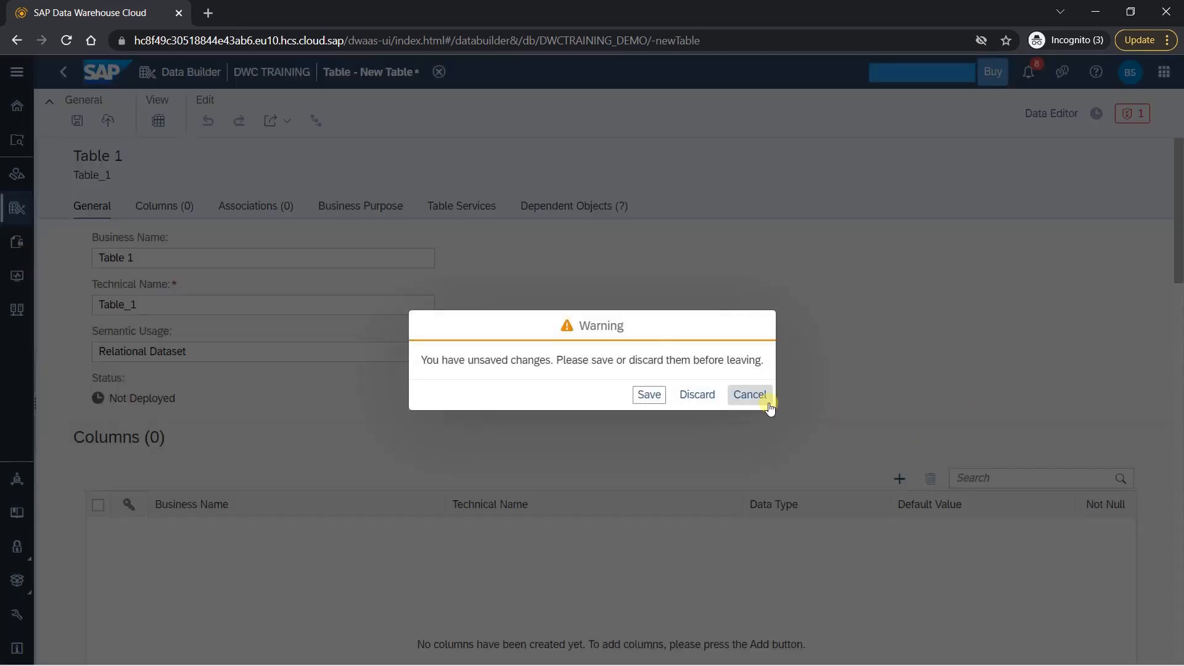
{"action": "left_click", "coordinate": [750, 395]}
{"action": "left_click", "coordinate": [159, 257]}
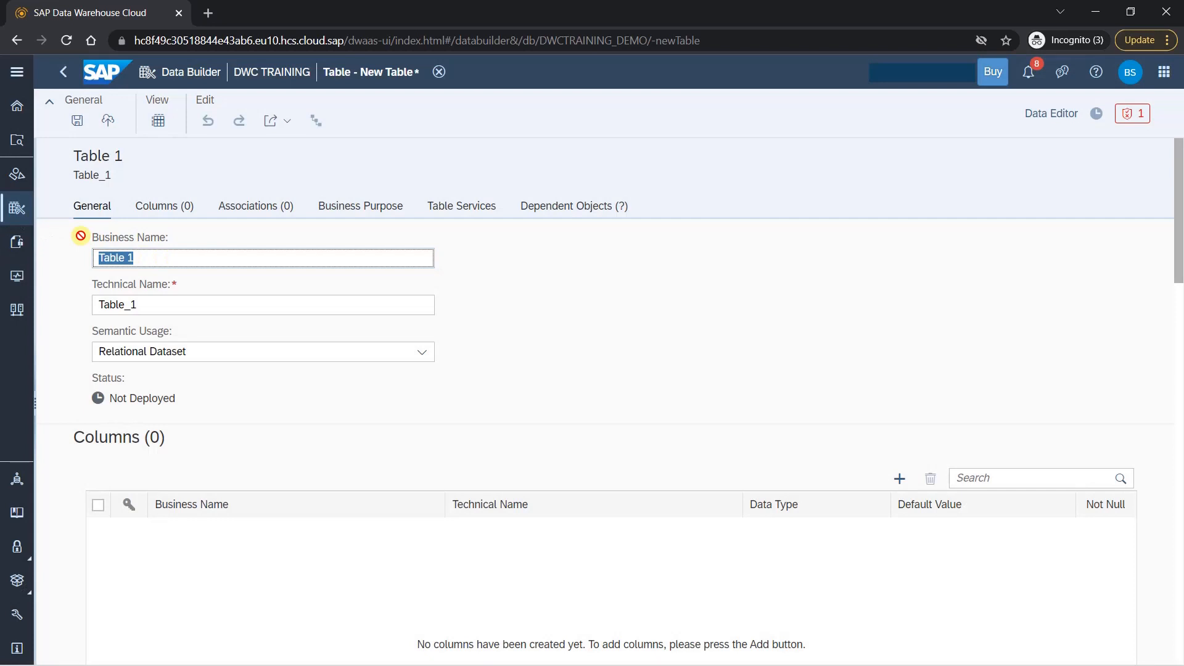
{"action": "type", "text": "Sales_order"}
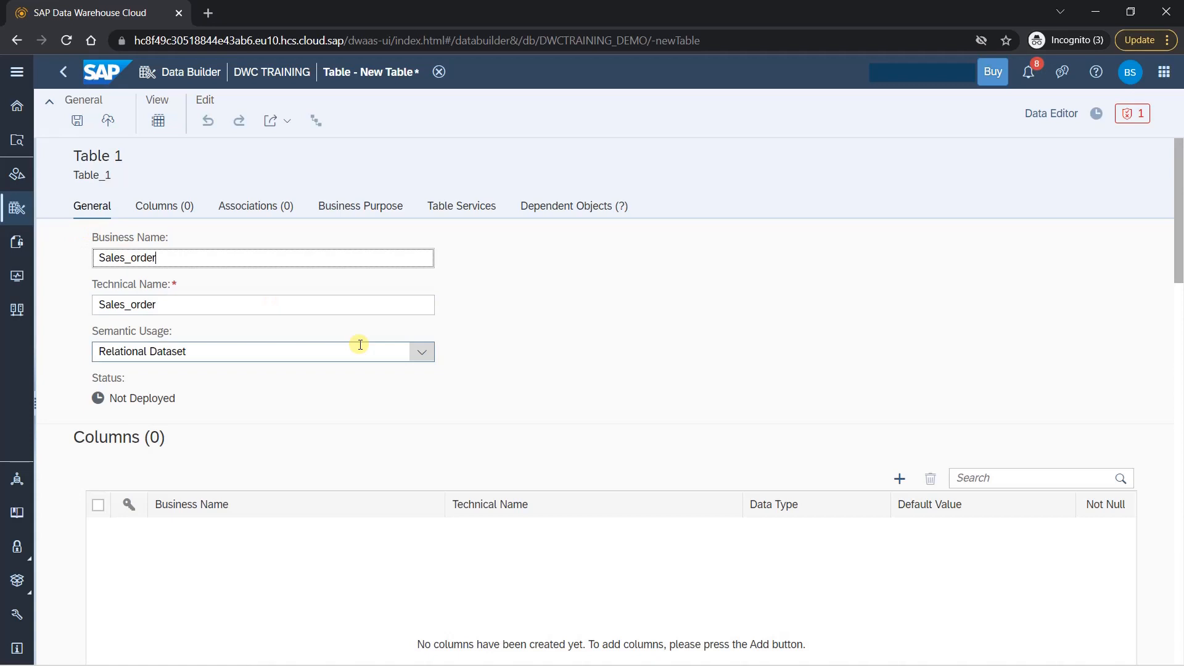
- Extend the table's business name to Sales_order_dummy
{"action": "scroll", "coordinate": [361, 349], "scroll_direction": "down", "scroll_amount": 2}
{"action": "scroll", "coordinate": [423, 370], "scroll_direction": "up", "scroll_amount": 3}
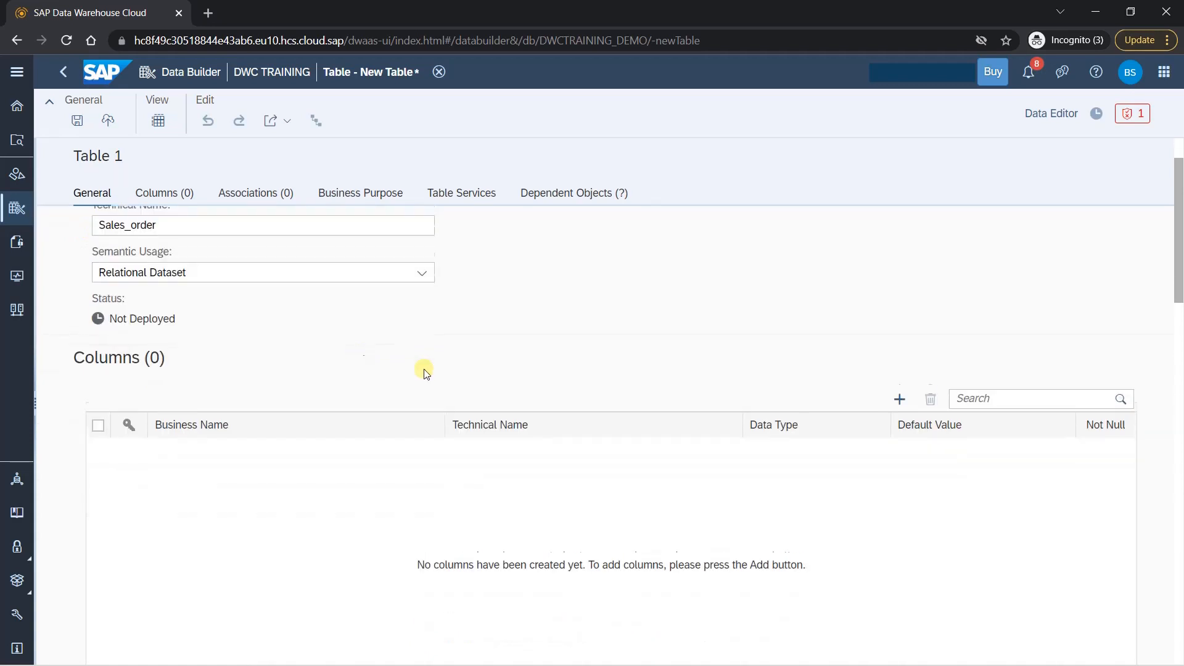
{"action": "left_click", "coordinate": [213, 254]}
{"action": "type", "text": "_order_"}
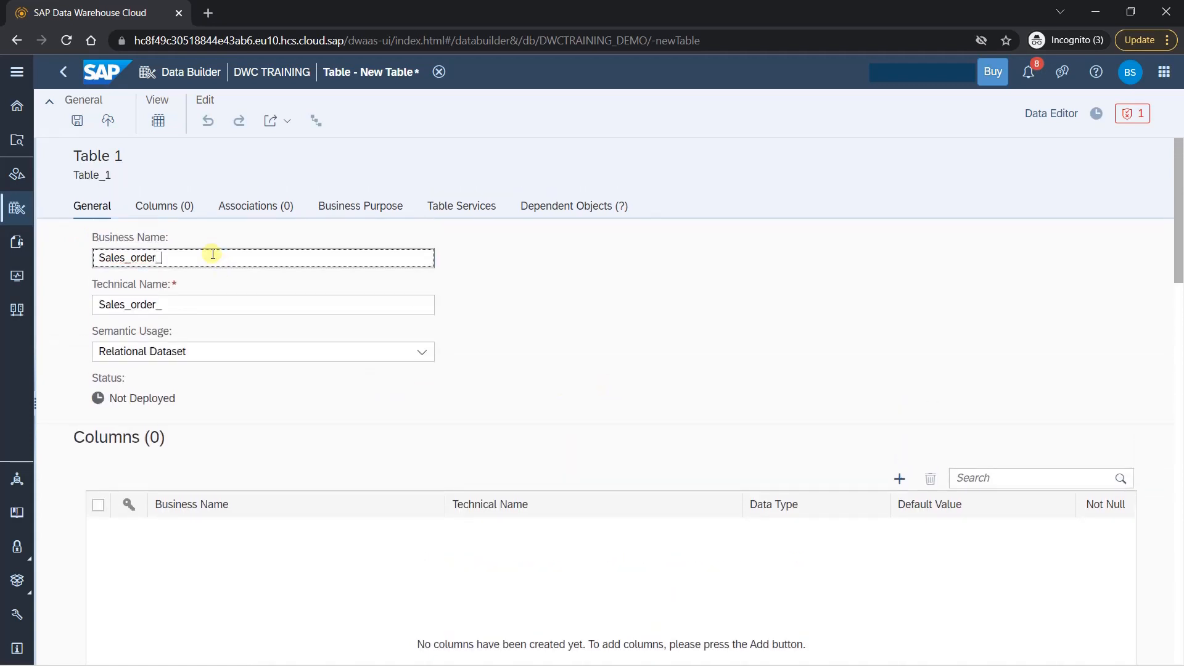
{"action": "type", "text": "dummy"}
{"action": "left_click", "coordinate": [227, 304]}
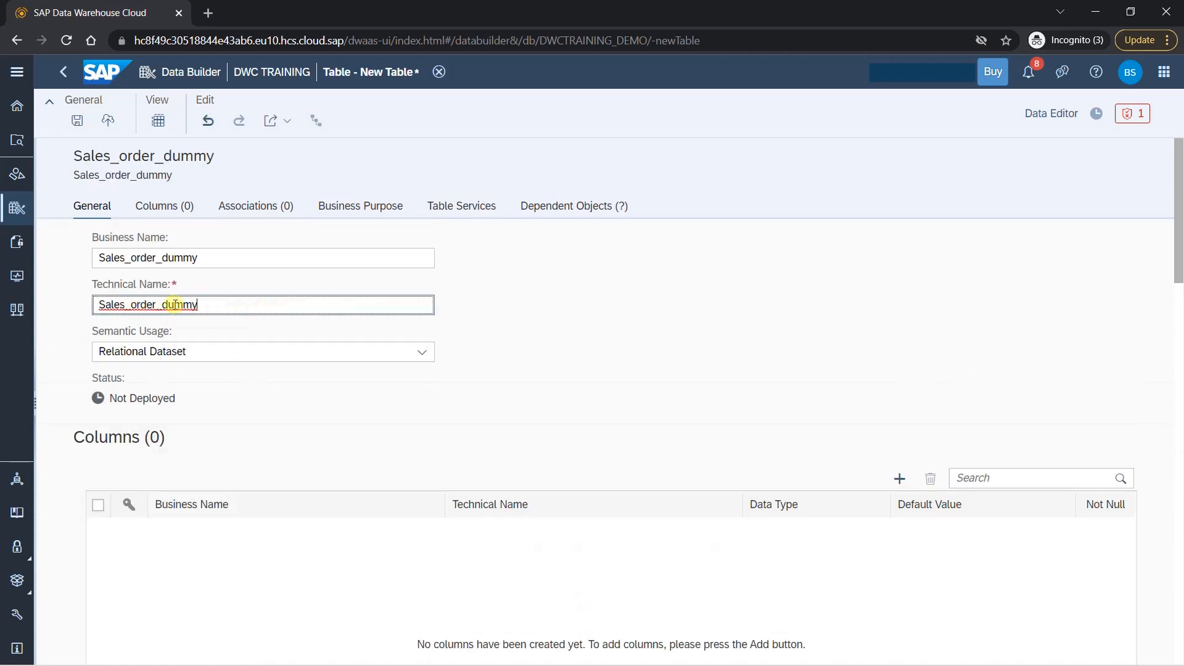
{"action": "left_click", "coordinate": [205, 260]}
{"action": "type", "text": "ss"}
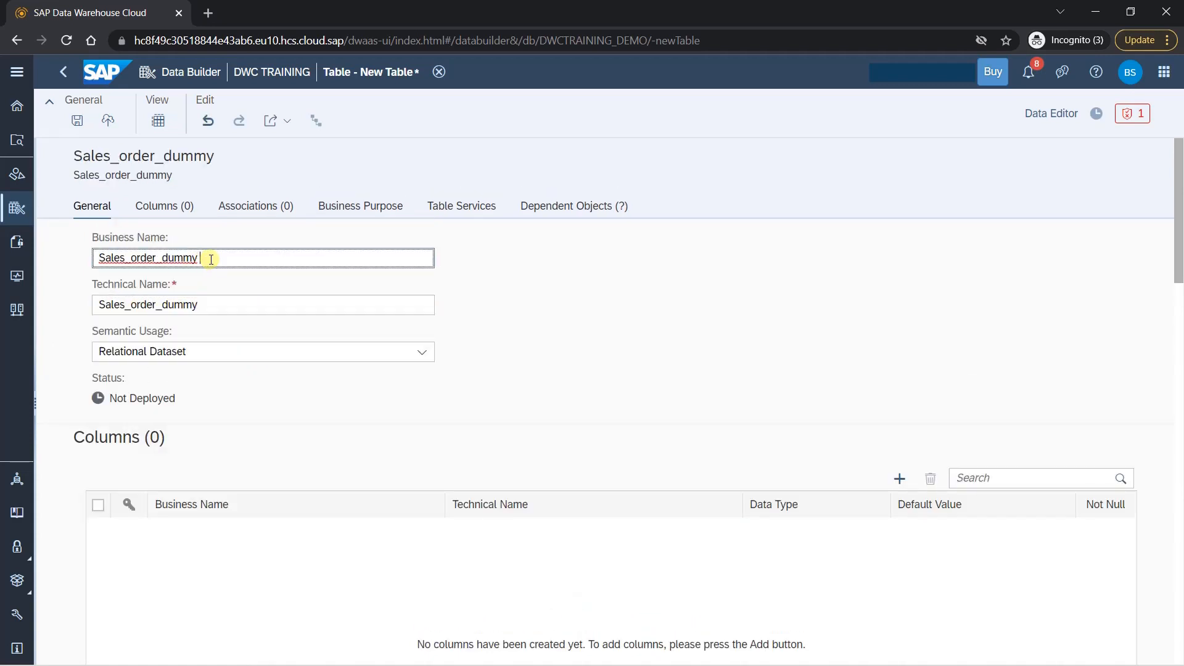
{"action": "left_click", "coordinate": [212, 305]}
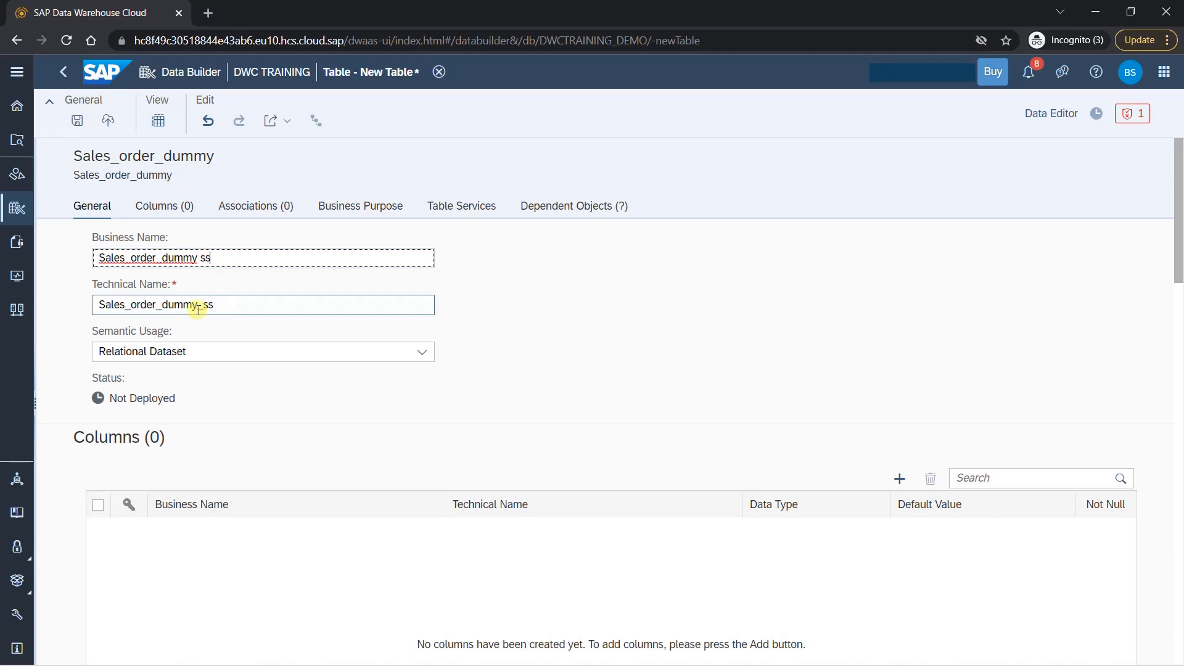
{"action": "left_click", "coordinate": [212, 258]}
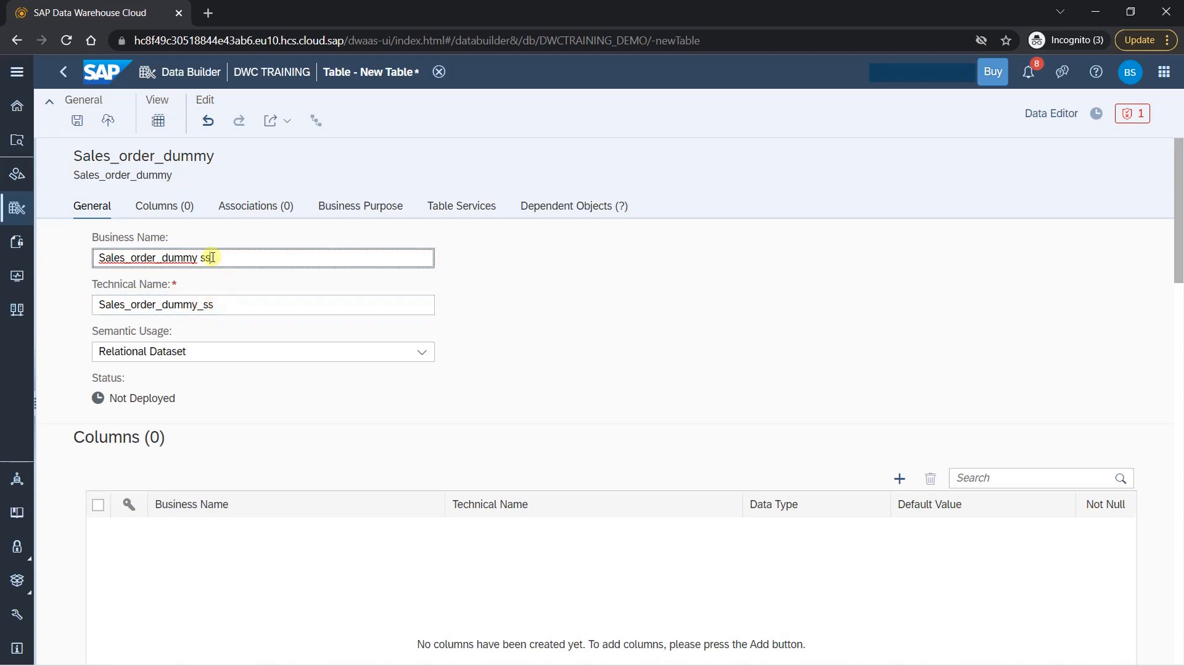
{"action": "key", "text": "BackSpace"}
{"action": "key", "text": "BackSpace"}
{"action": "key", "text": "BackSpace"}
{"action": "left_click_drag", "start_coordinate": [212, 311], "coordinate": [74, 316]}
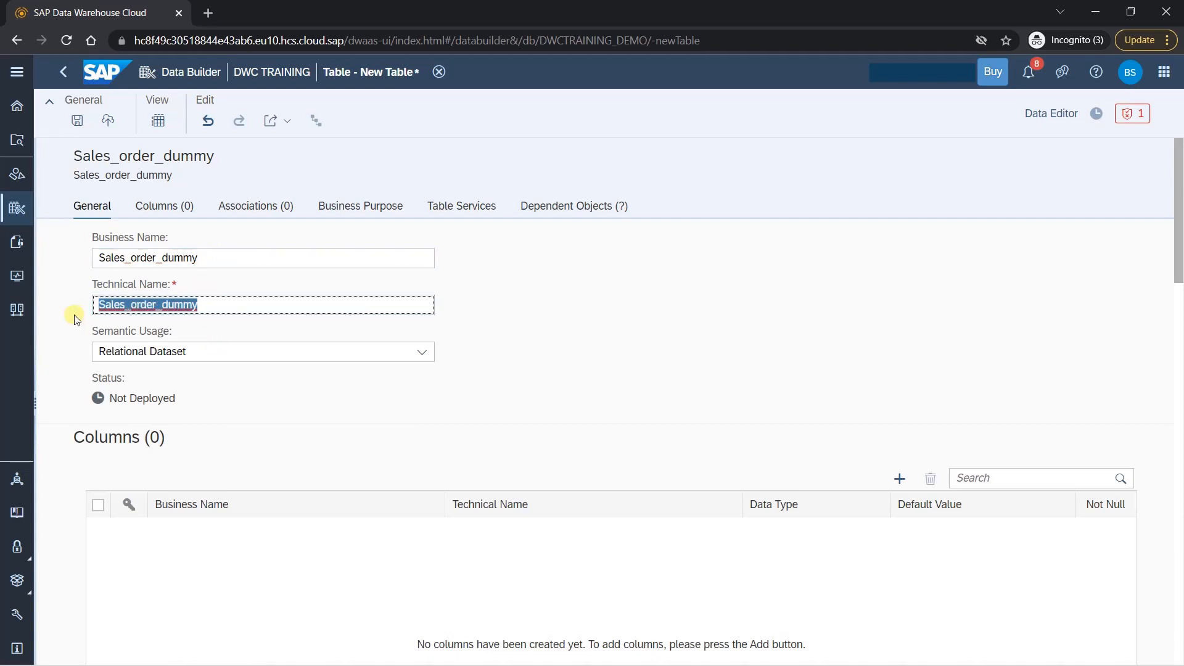
{"action": "left_click", "coordinate": [74, 315]}
{"action": "left_click", "coordinate": [209, 305]}
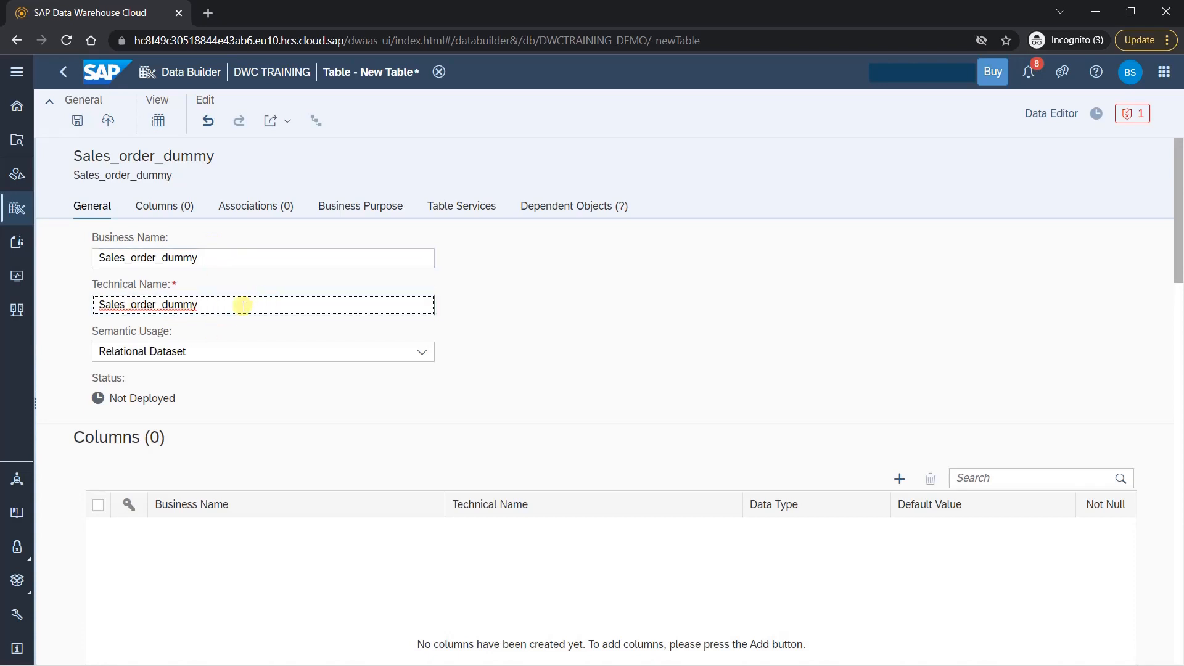
{"action": "left_click", "coordinate": [47, 306]}
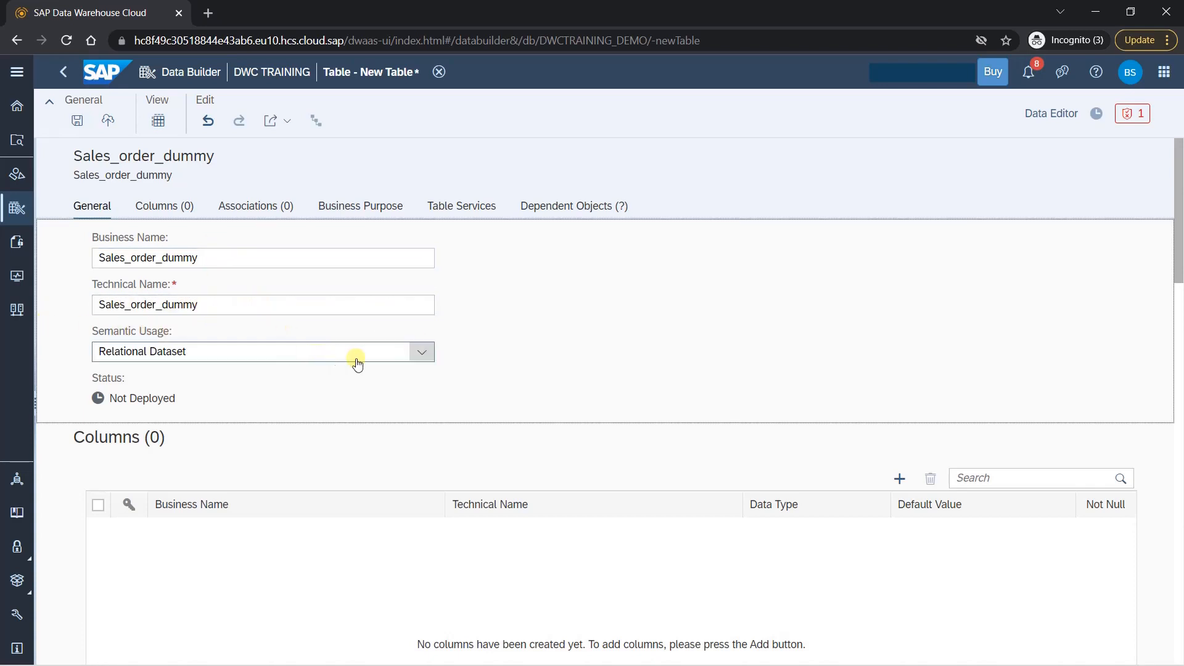
- Examine the semantic usage options available for the Sales_order_dummy table, keeping Relational Dataset
{"action": "left_click", "coordinate": [419, 353]}
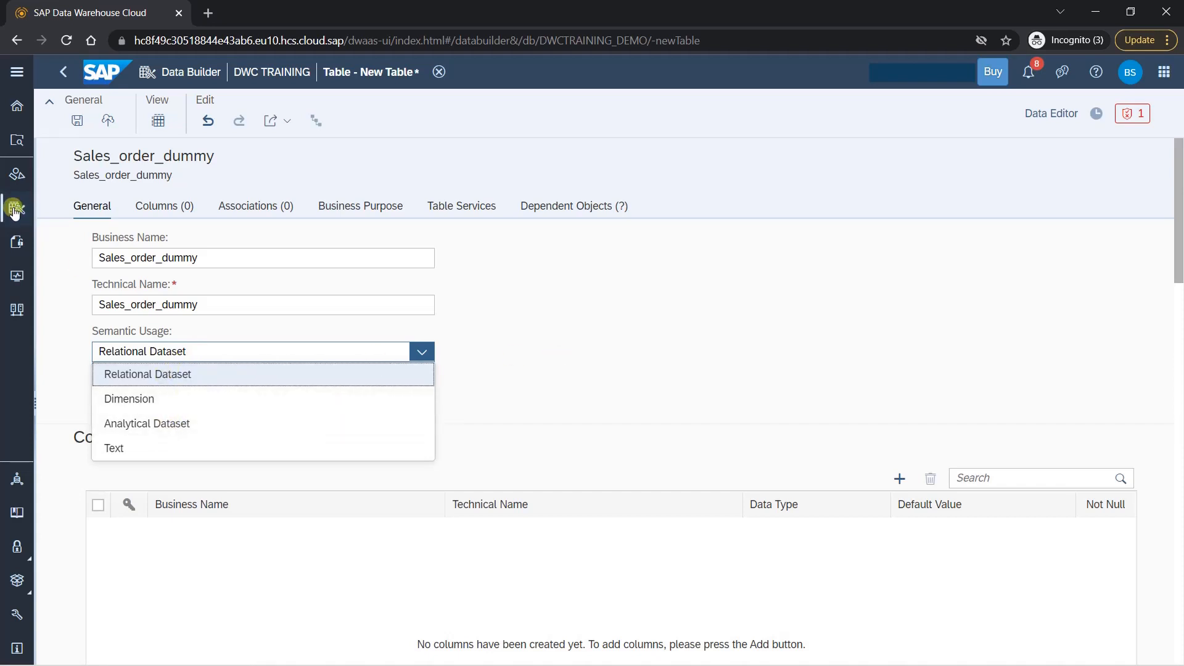
{"action": "left_click", "coordinate": [16, 71]}
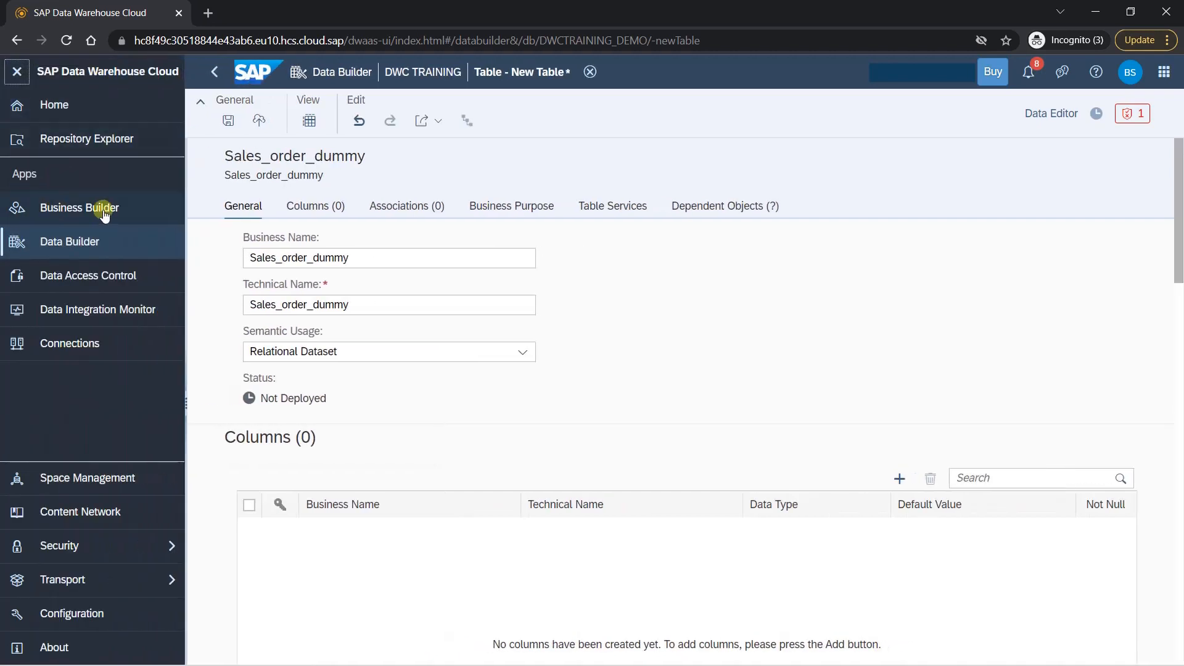
{"action": "left_click", "coordinate": [17, 72]}
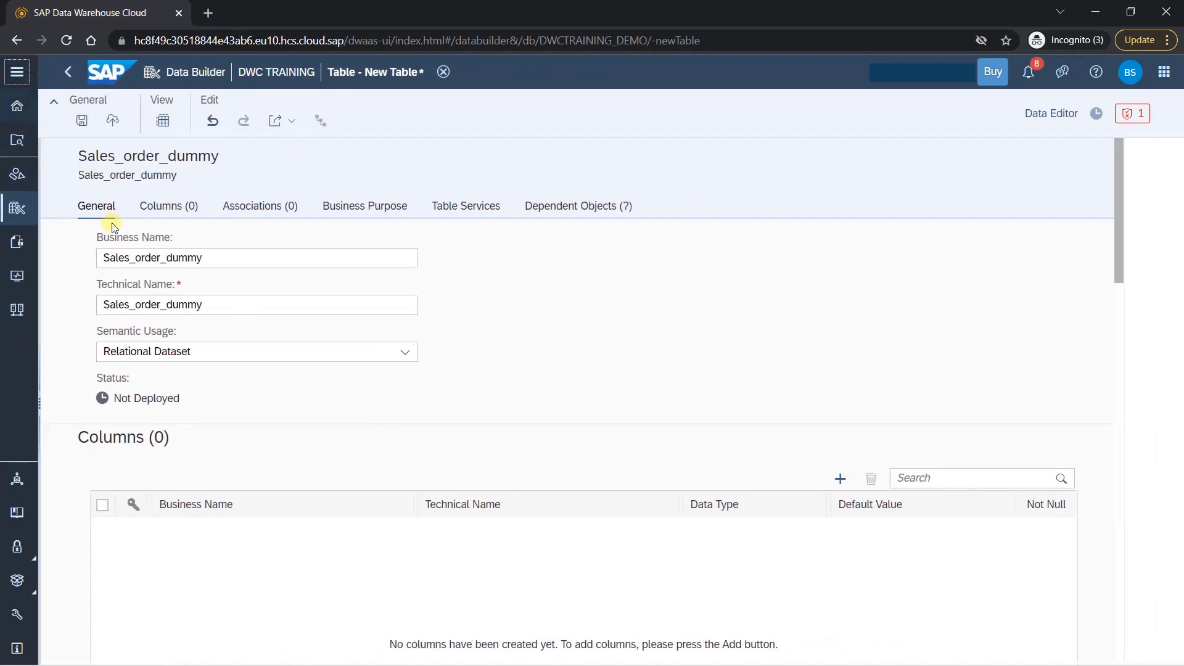
{"action": "left_click", "coordinate": [422, 351]}
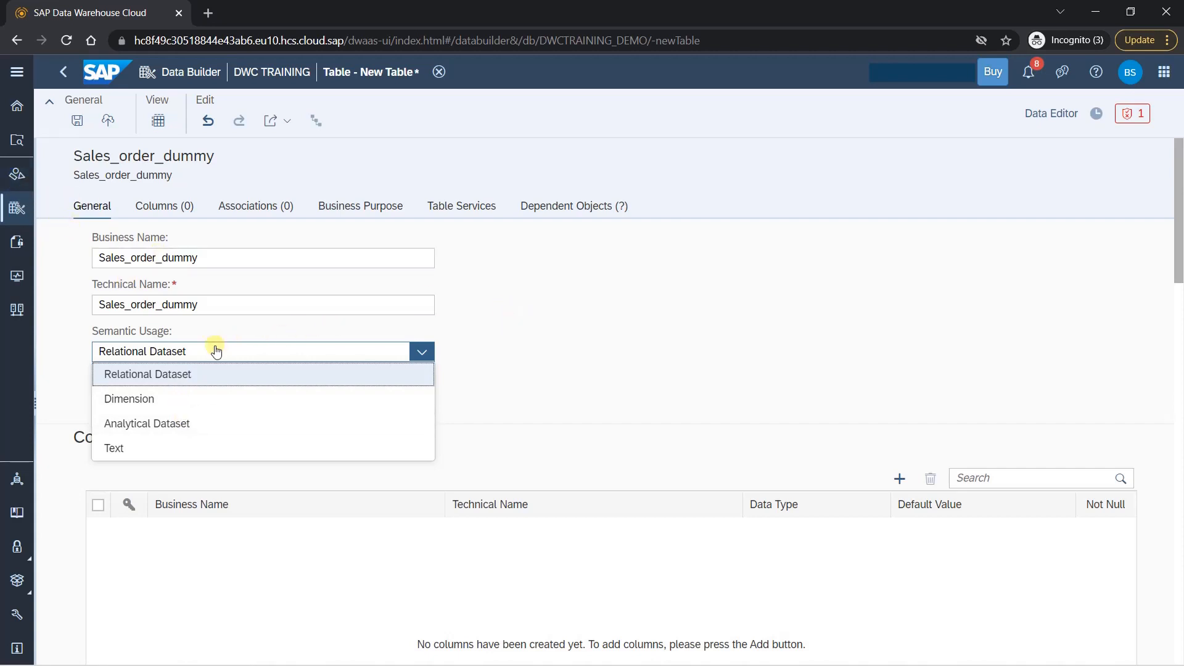
{"action": "left_click", "coordinate": [563, 351]}
- Add a first column to the table and set its business name to Sales order
{"action": "scroll", "coordinate": [560, 352], "scroll_direction": "down", "scroll_amount": 2}
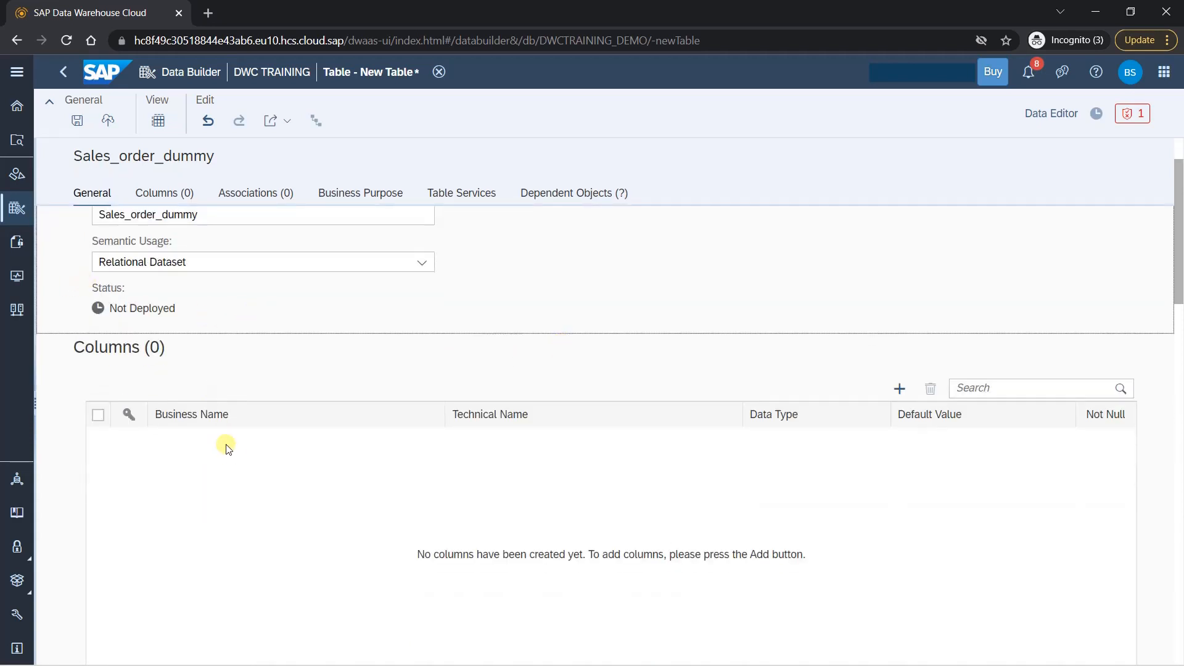
{"action": "scroll", "coordinate": [229, 454], "scroll_direction": "down", "scroll_amount": 1}
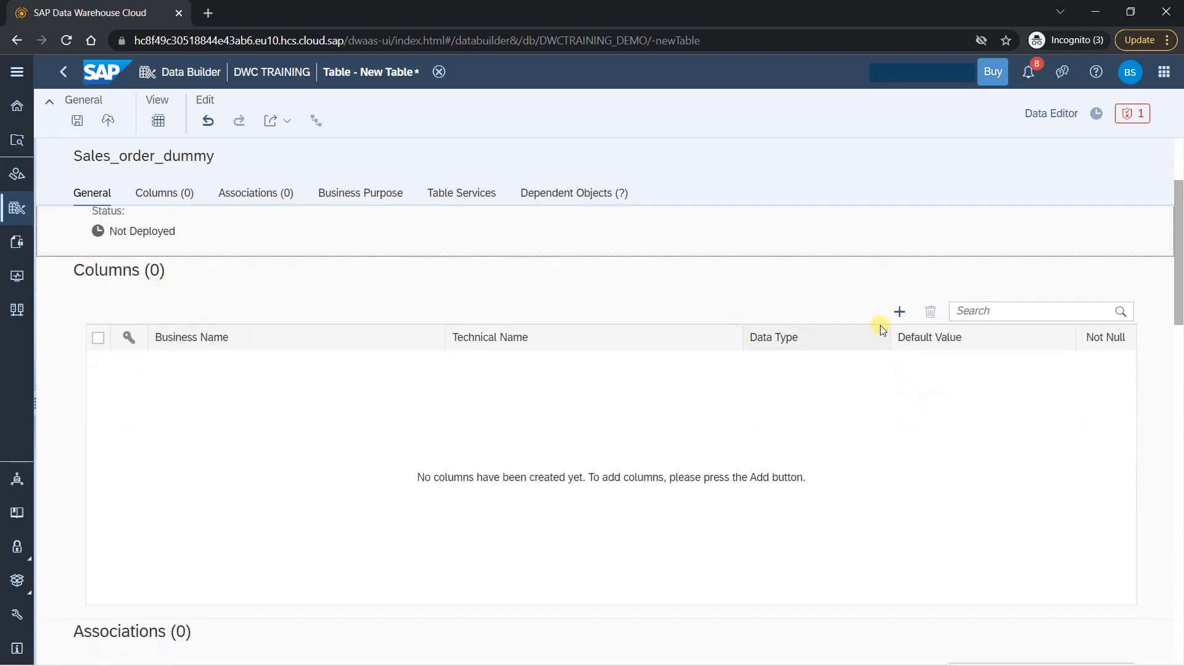
{"action": "left_click", "coordinate": [899, 312]}
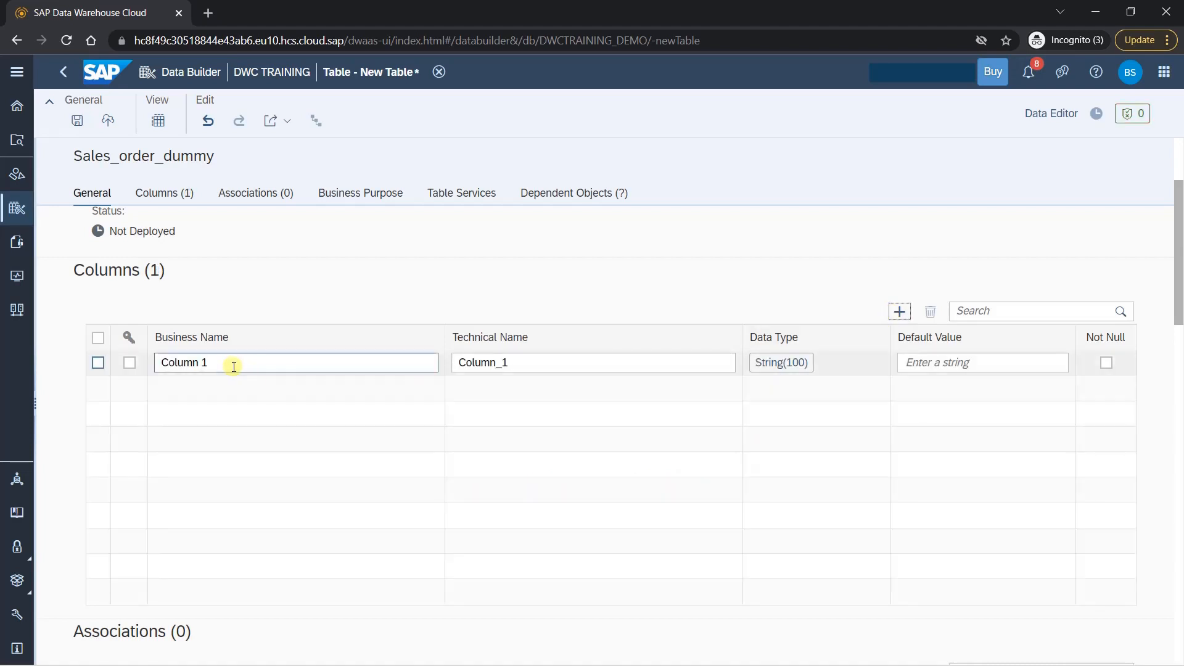
{"action": "left_click_drag", "start_coordinate": [233, 365], "coordinate": [159, 341]}
{"action": "type", "text": "Sale"}
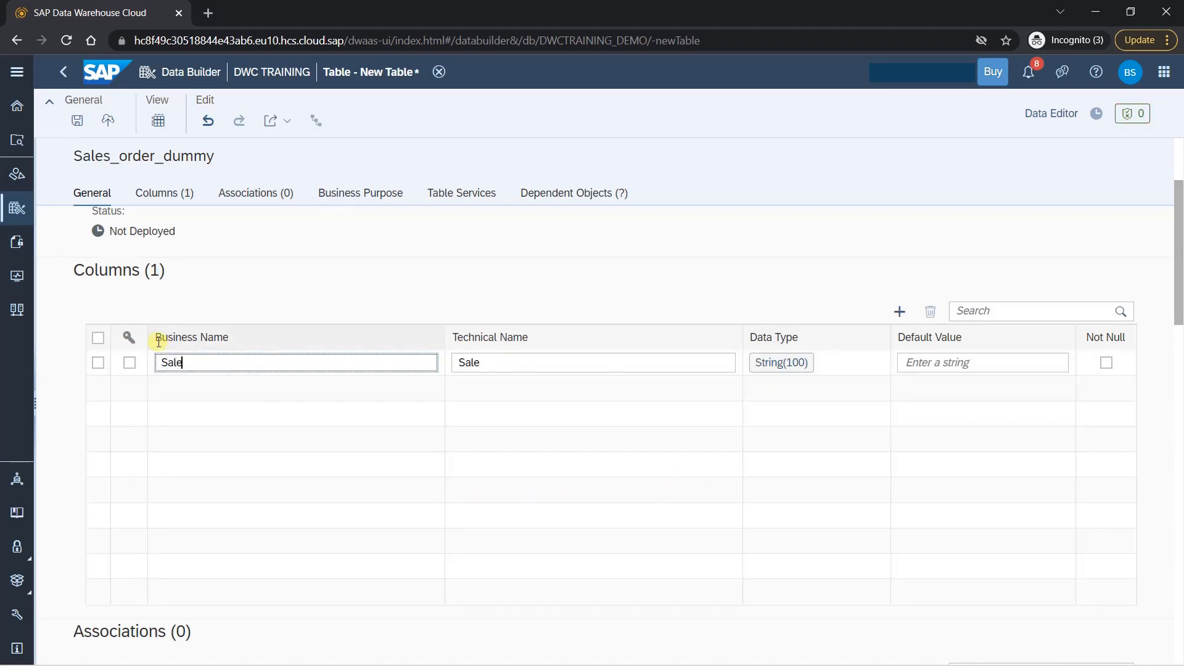
{"action": "type", "text": "s order"}
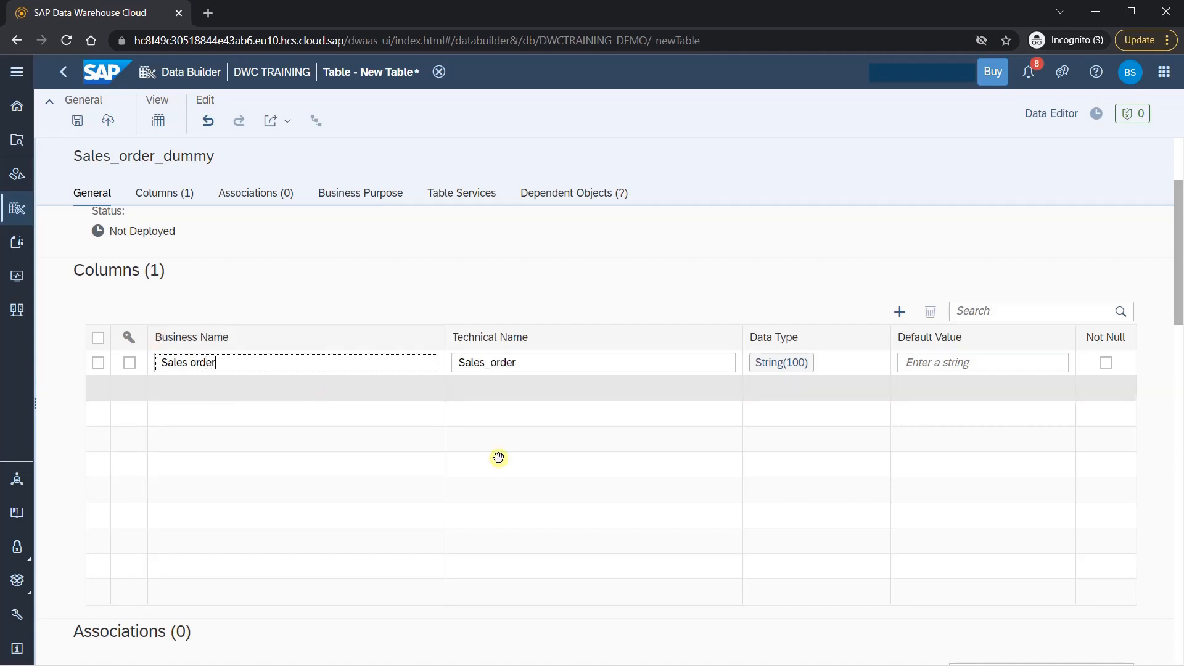
- Examine the data types available for the Sales order column, keeping String with length 100
{"action": "left_click", "coordinate": [798, 369]}
{"action": "left_click", "coordinate": [865, 421]}
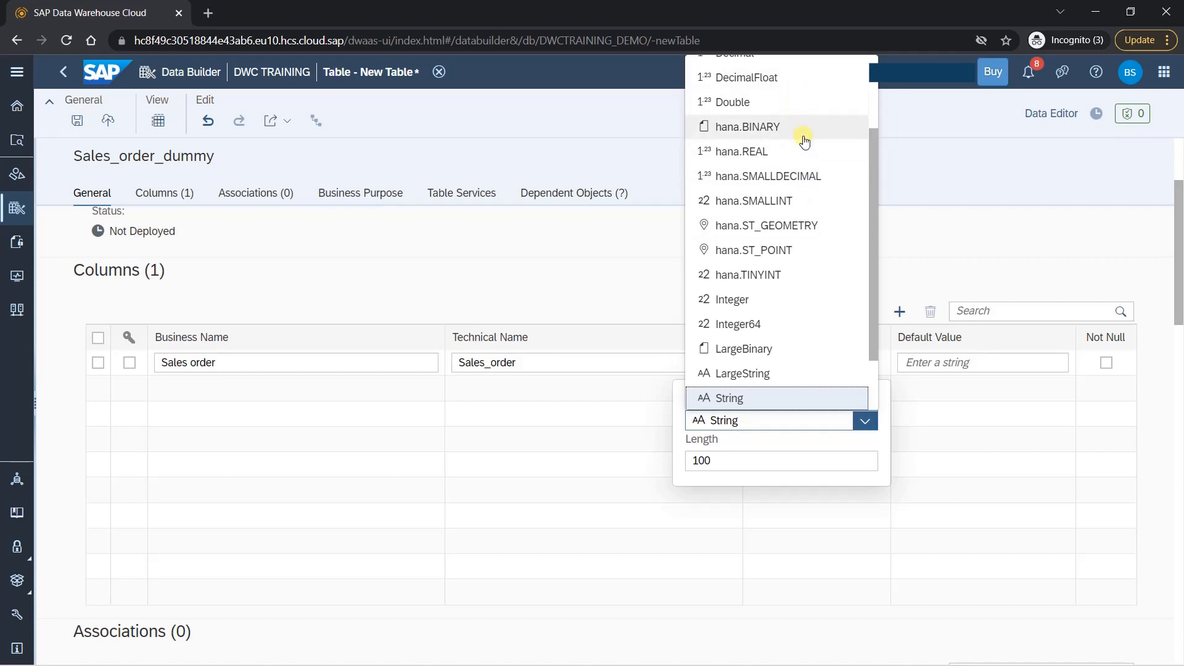
{"action": "scroll", "coordinate": [808, 296], "scroll_direction": "down", "scroll_amount": 2}
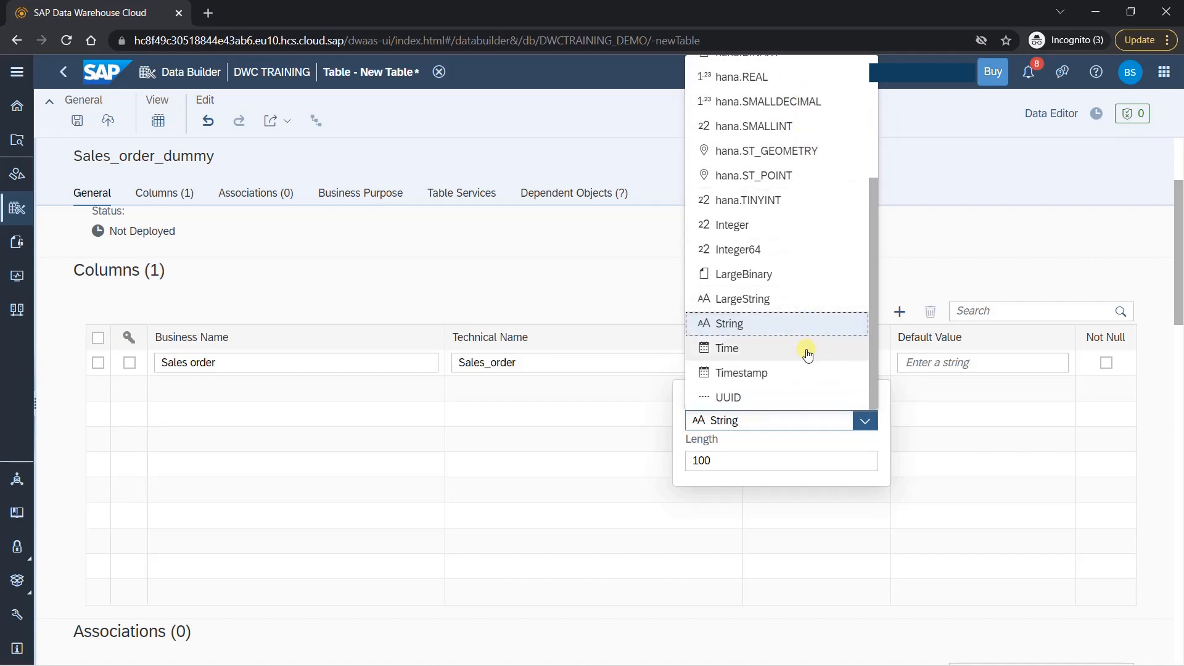
{"action": "scroll", "coordinate": [804, 349], "scroll_direction": "up", "scroll_amount": 3}
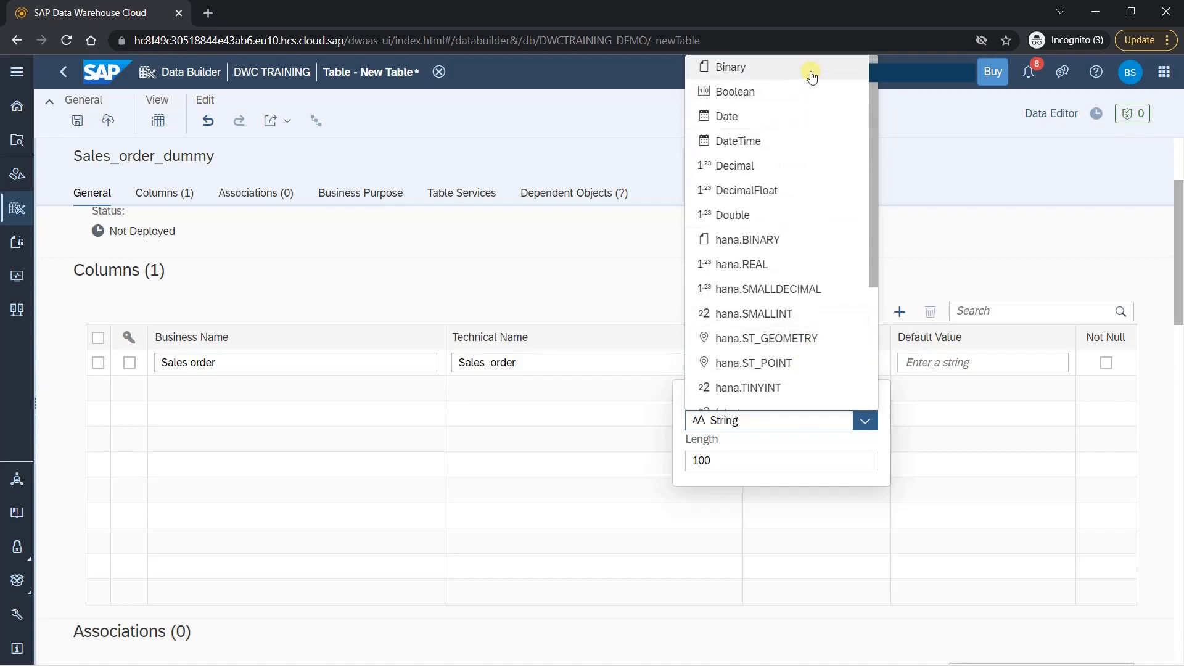
{"action": "scroll", "coordinate": [829, 271], "scroll_direction": "down", "scroll_amount": 3}
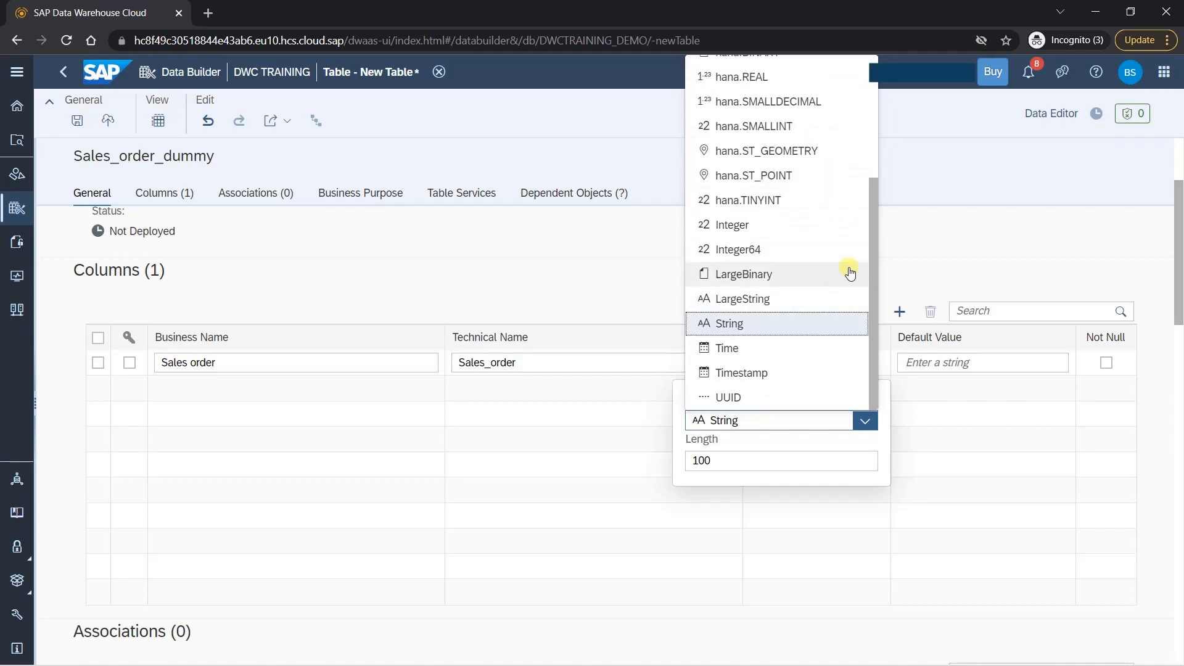
{"action": "scroll", "coordinate": [844, 271], "scroll_direction": "up", "scroll_amount": 1}
{"action": "scroll", "coordinate": [842, 279], "scroll_direction": "up", "scroll_amount": 1}
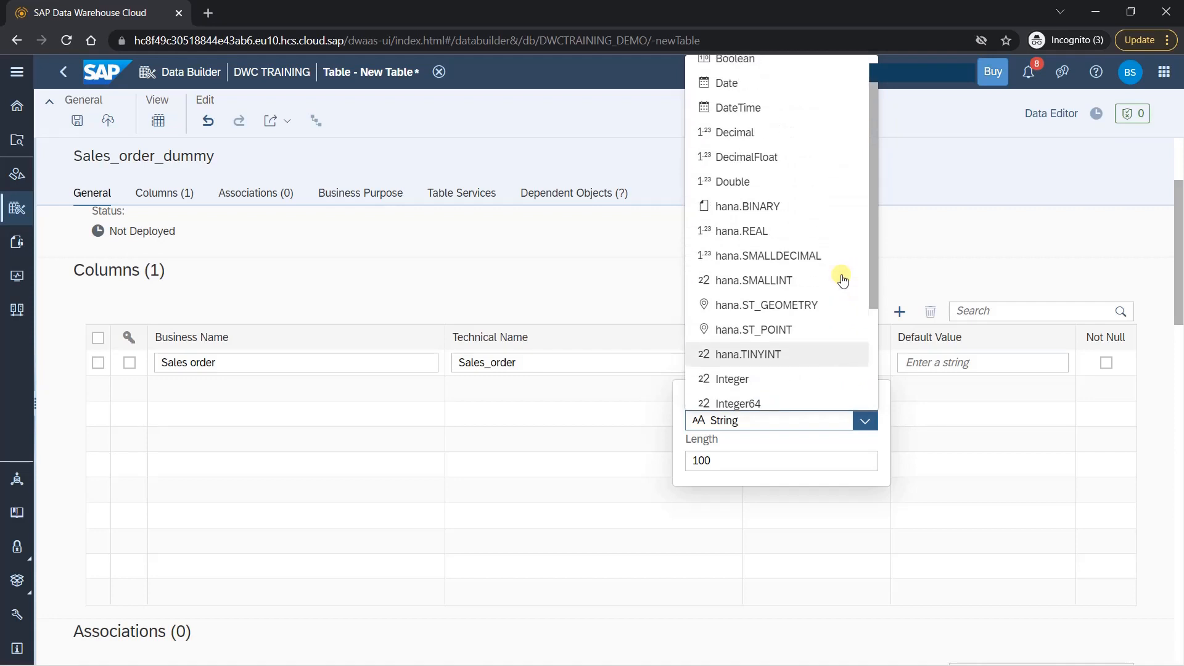
{"action": "scroll", "coordinate": [842, 279], "scroll_direction": "down", "scroll_amount": 2}
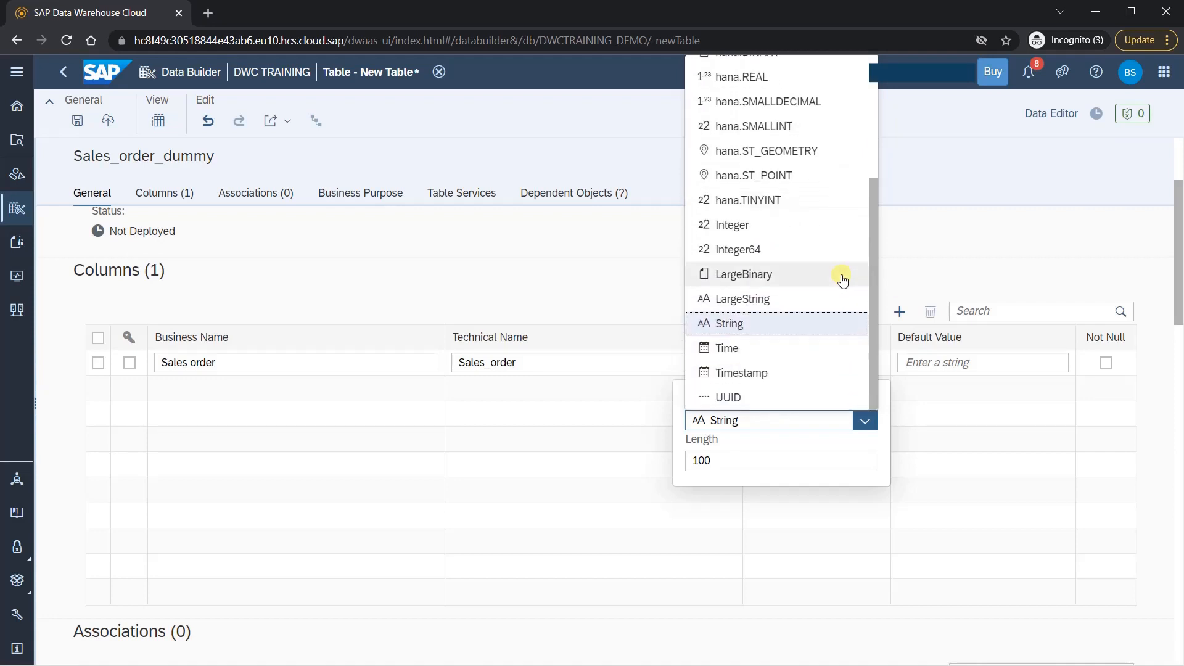
{"action": "scroll", "coordinate": [843, 274], "scroll_direction": "up", "scroll_amount": 2}
{"action": "left_click", "coordinate": [935, 225]}
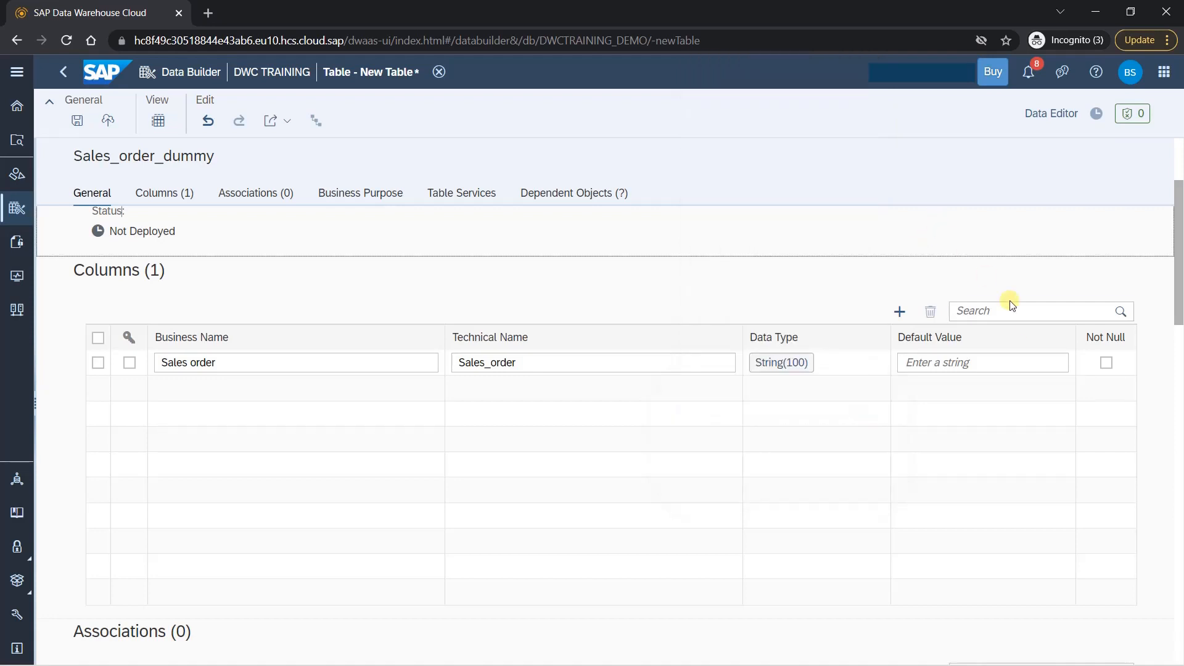
- Set the Sales order column to Not Null and mark it as a key column
{"action": "left_click", "coordinate": [981, 364]}
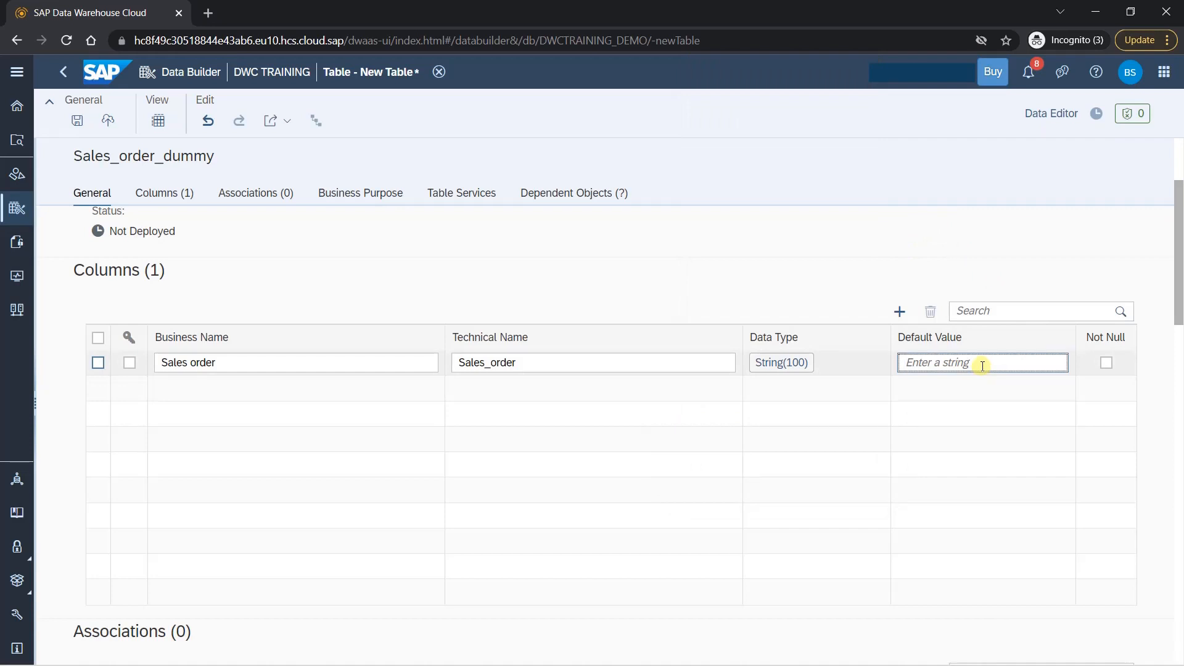
{"action": "left_click", "coordinate": [1108, 365]}
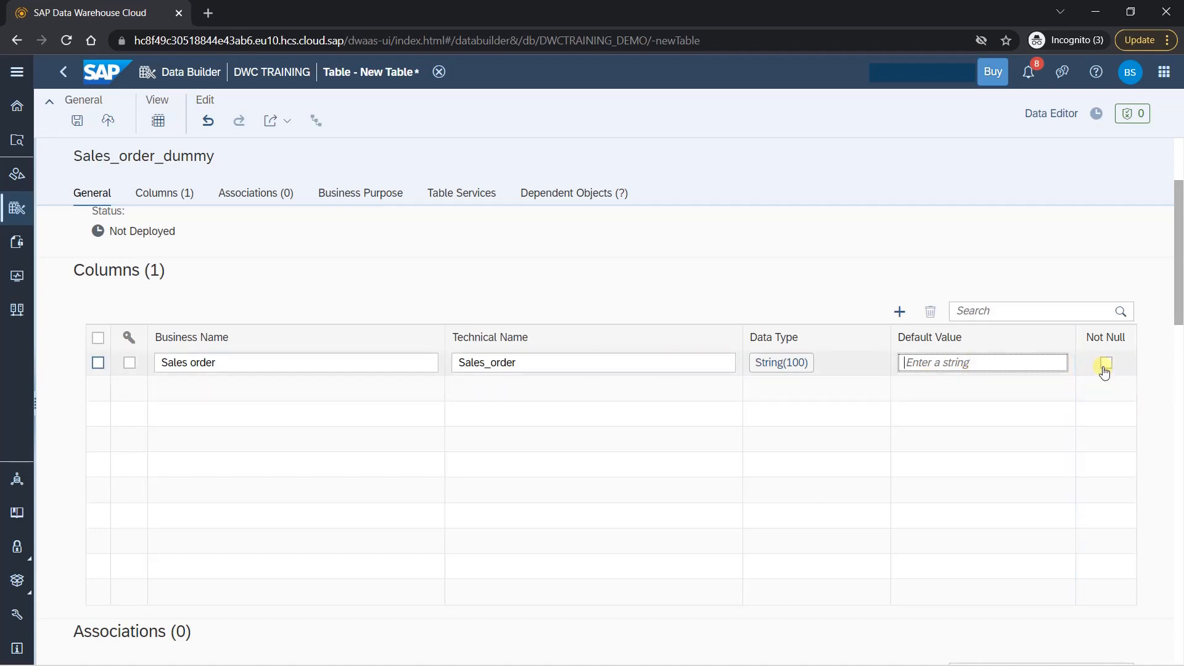
{"action": "left_click", "coordinate": [1105, 363]}
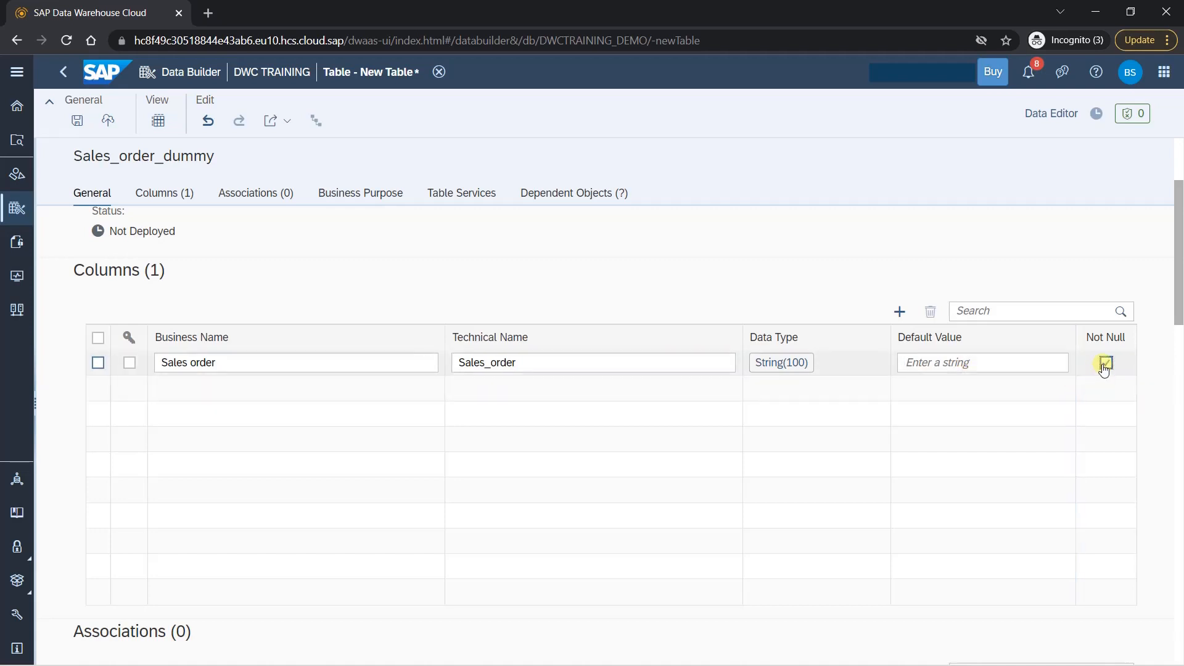
{"action": "left_click", "coordinate": [130, 366]}
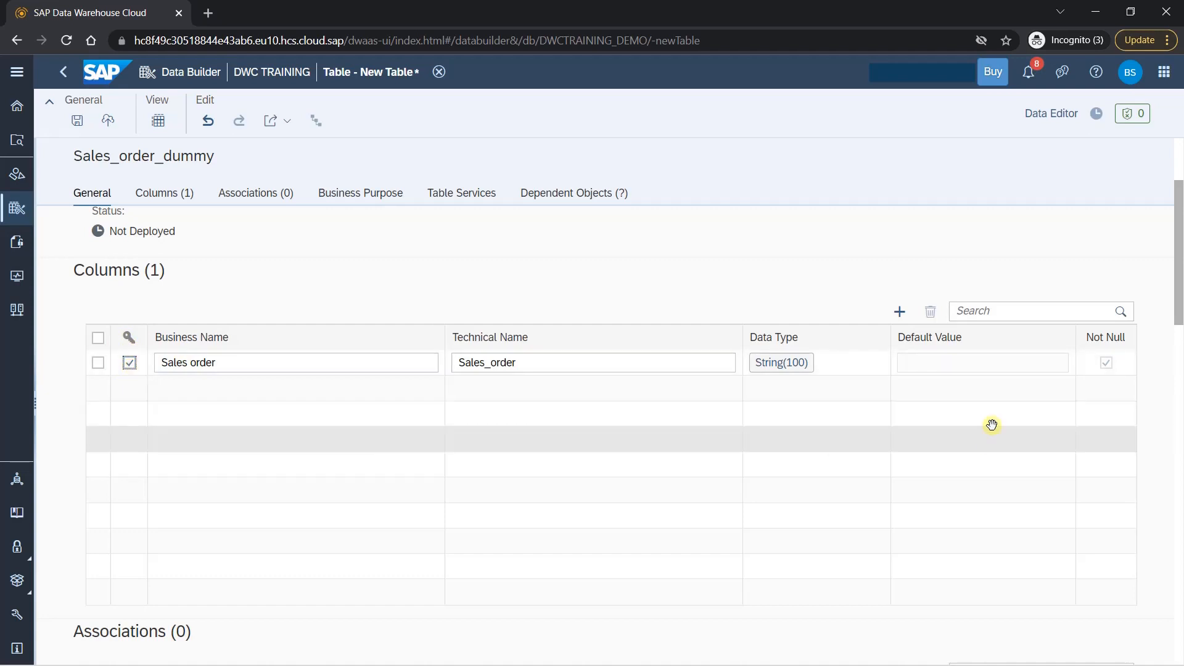
- Add a second column to the table and set its business name to Sales order date
{"action": "left_click", "coordinate": [893, 317]}
{"action": "left_click_drag", "start_coordinate": [253, 386], "coordinate": [142, 386]}
{"action": "type", "text": "Sale"}
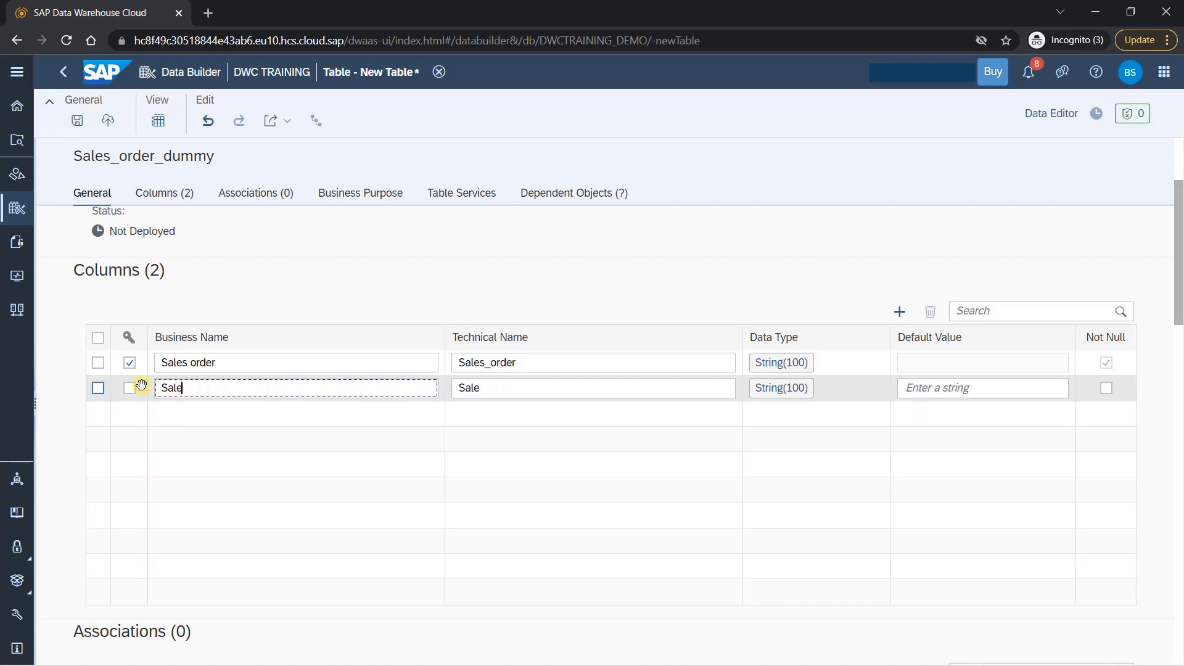
{"action": "type", "text": "s order date"}
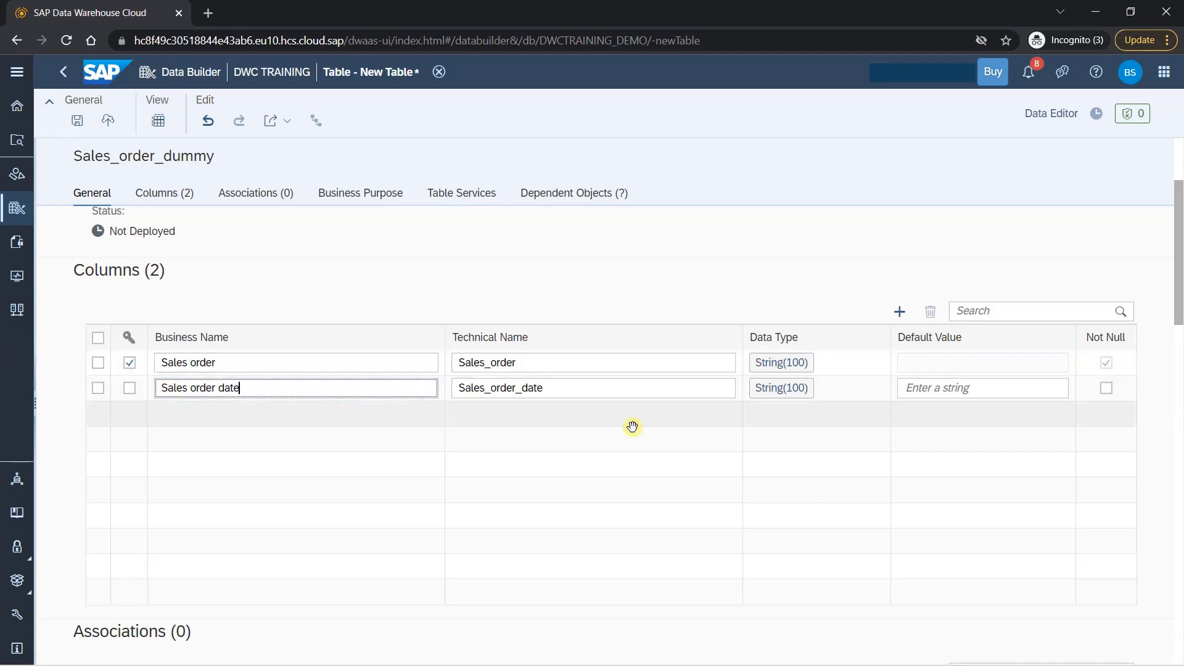
- Set the data type of the Sales order date column to Date
{"action": "left_click", "coordinate": [776, 387]}
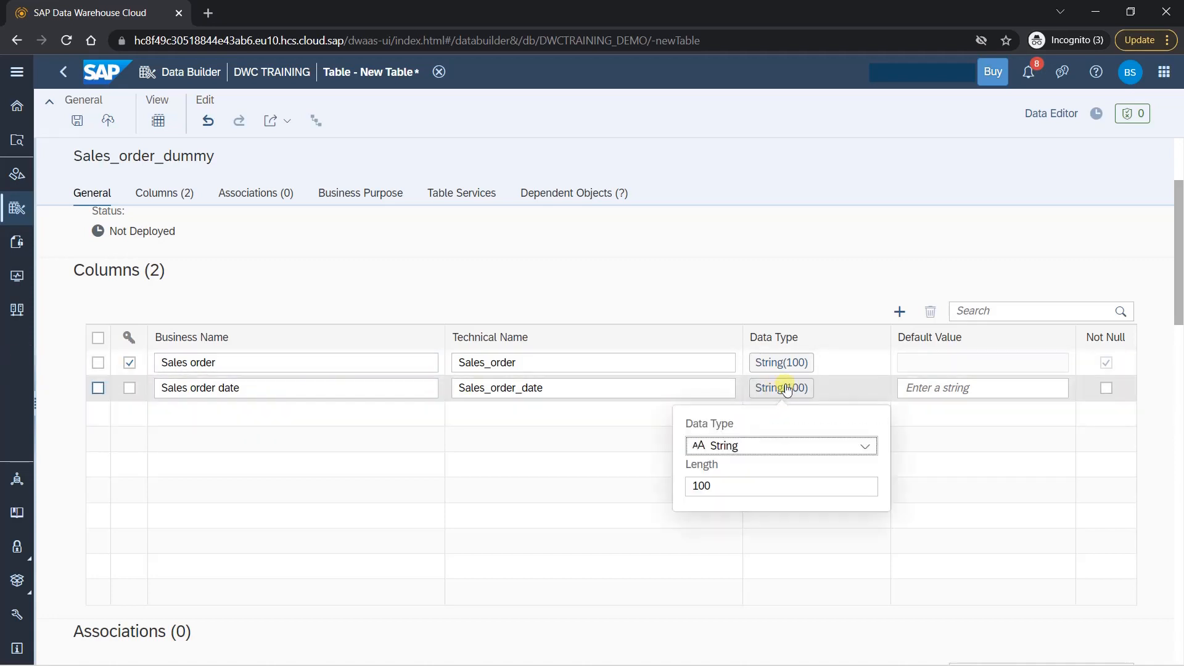
{"action": "left_click", "coordinate": [775, 449]}
{"action": "scroll", "coordinate": [830, 327], "scroll_direction": "down", "scroll_amount": 1}
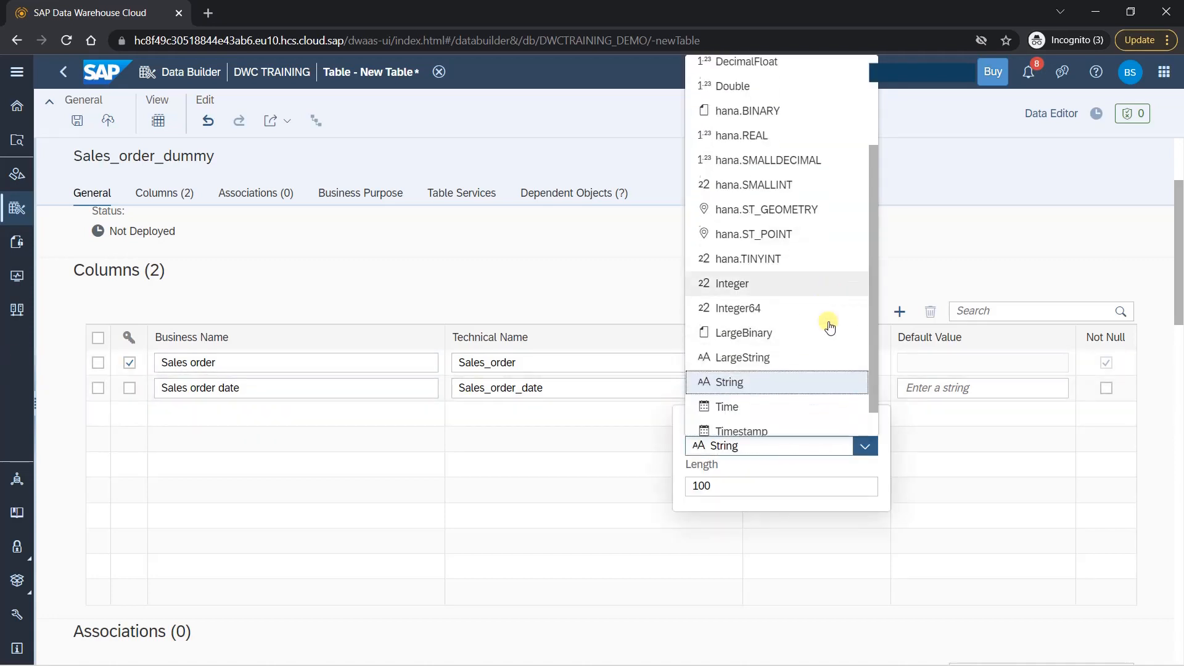
{"action": "scroll", "coordinate": [787, 366], "scroll_direction": "up", "scroll_amount": 3}
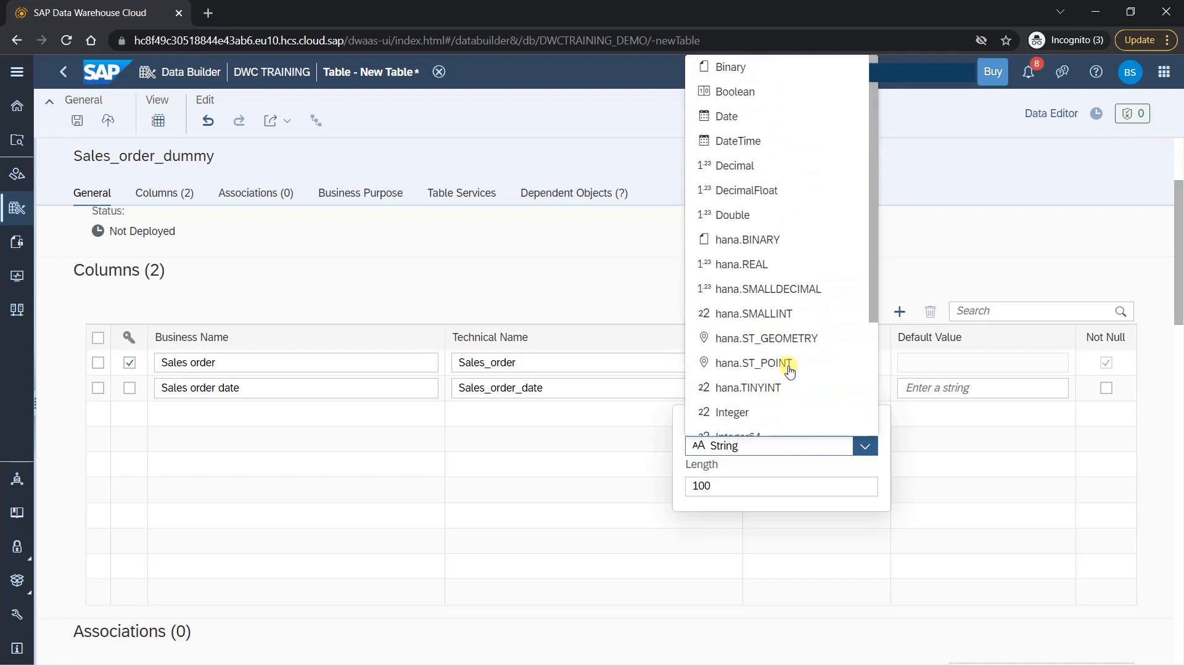
{"action": "left_click", "coordinate": [748, 117]}
{"action": "left_click", "coordinate": [846, 264]}
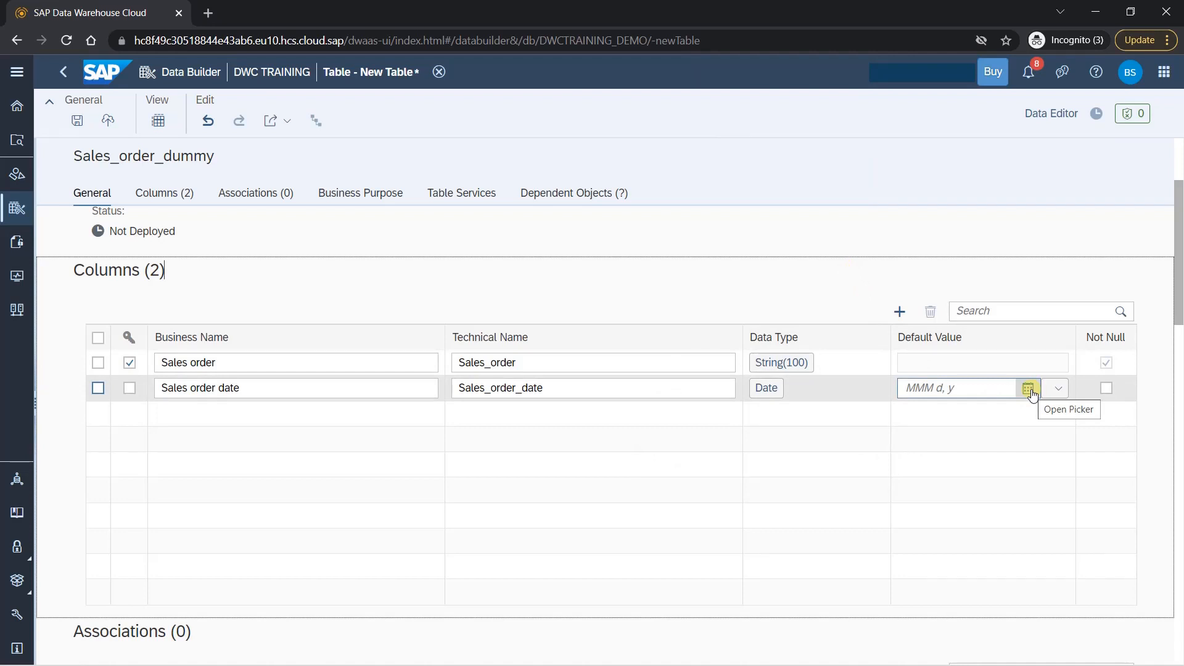
- Add a third column named qty with the Decimal data type, keeping precision 5 and scale 2
{"action": "left_click", "coordinate": [901, 312]}
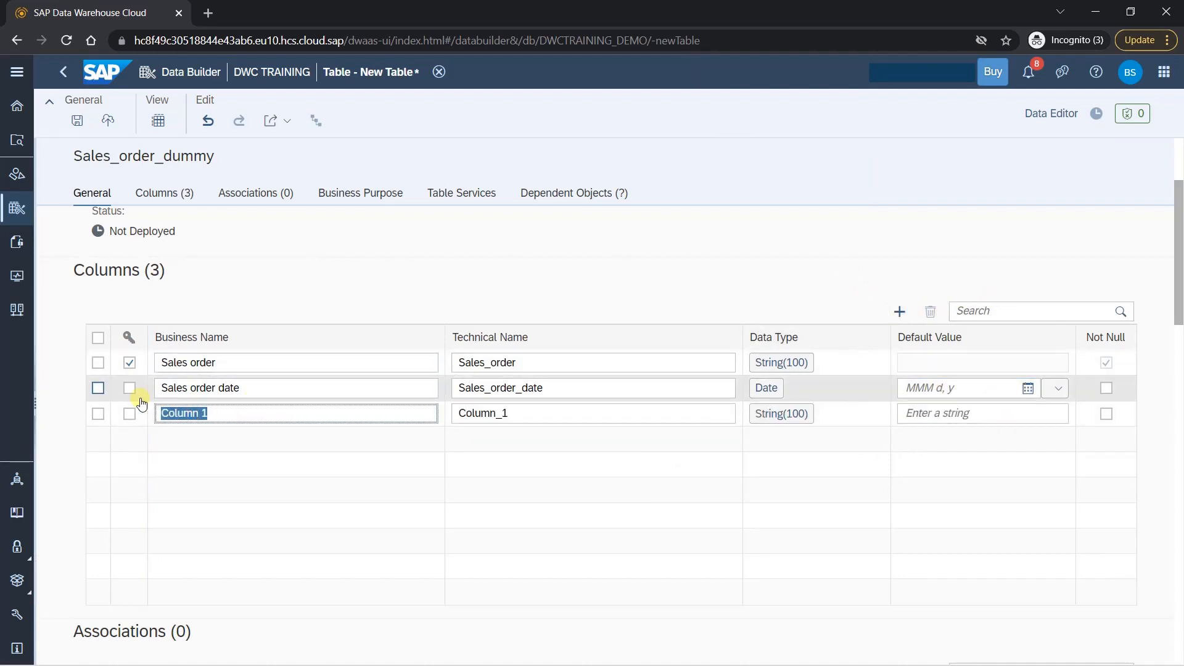
{"action": "type", "text": "qty"}
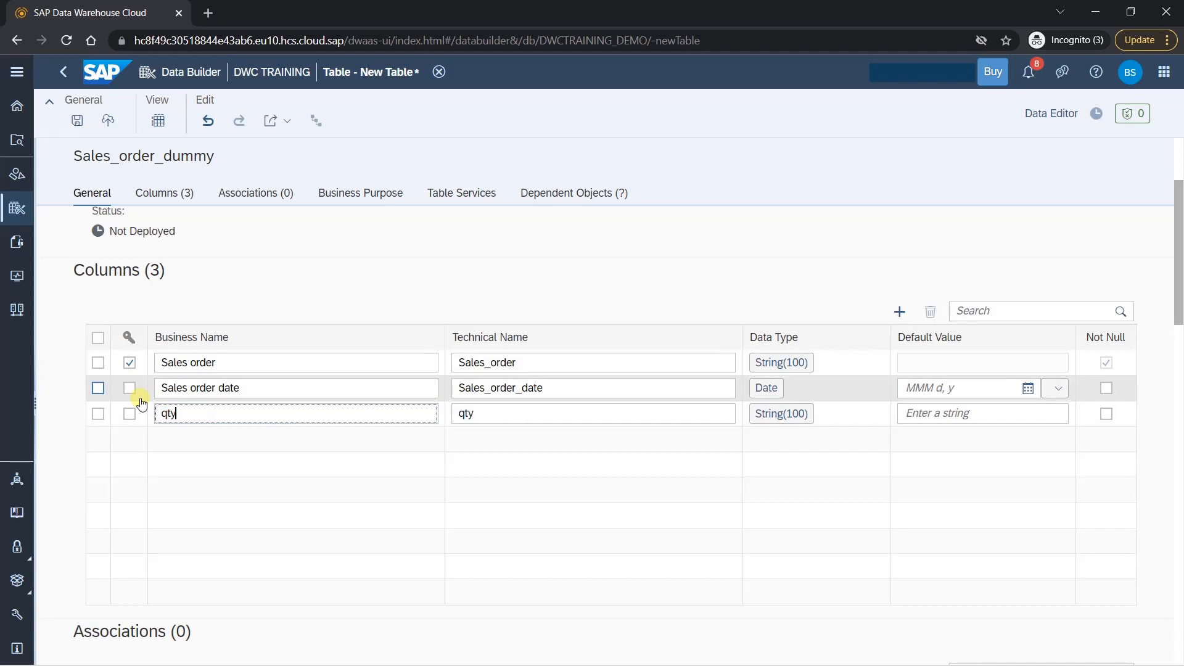
{"action": "left_click", "coordinate": [801, 416]}
{"action": "left_click", "coordinate": [855, 471]}
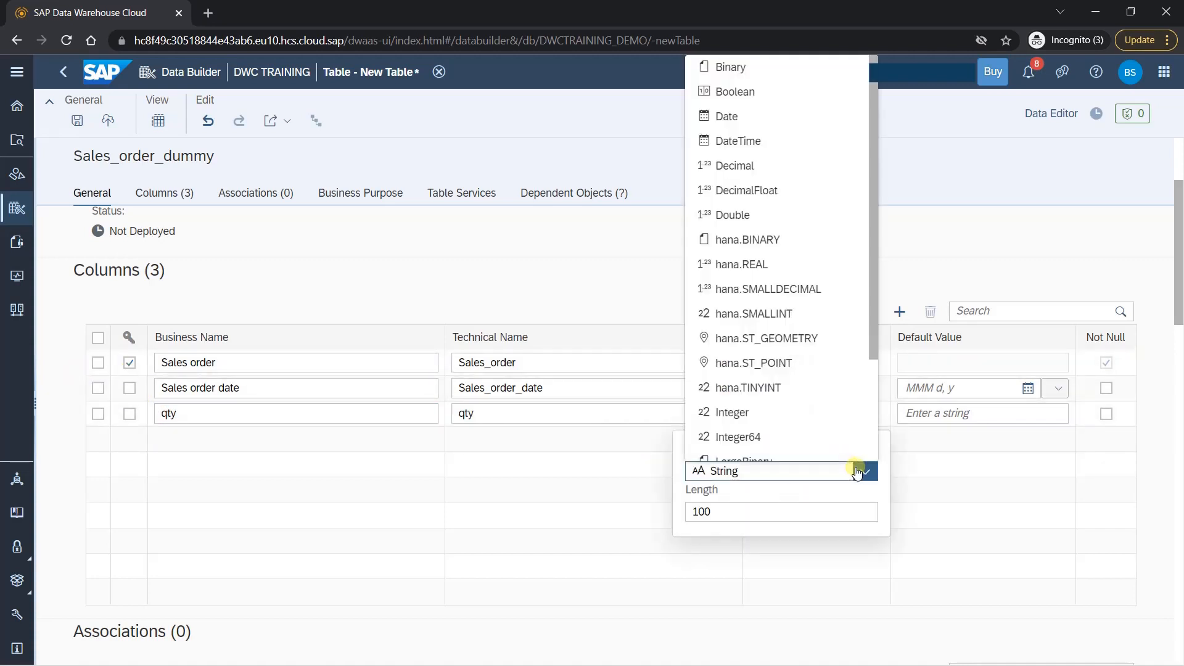
{"action": "scroll", "coordinate": [820, 394], "scroll_direction": "up", "scroll_amount": 3}
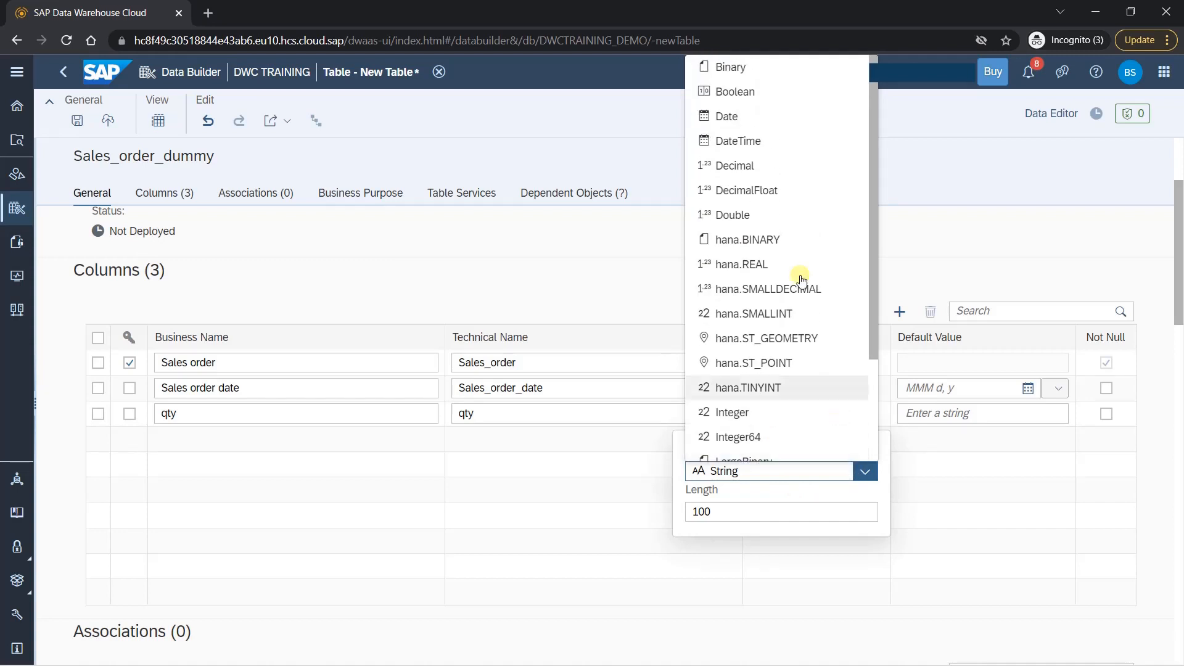
{"action": "left_click", "coordinate": [771, 164]}
{"action": "left_click", "coordinate": [709, 513]}
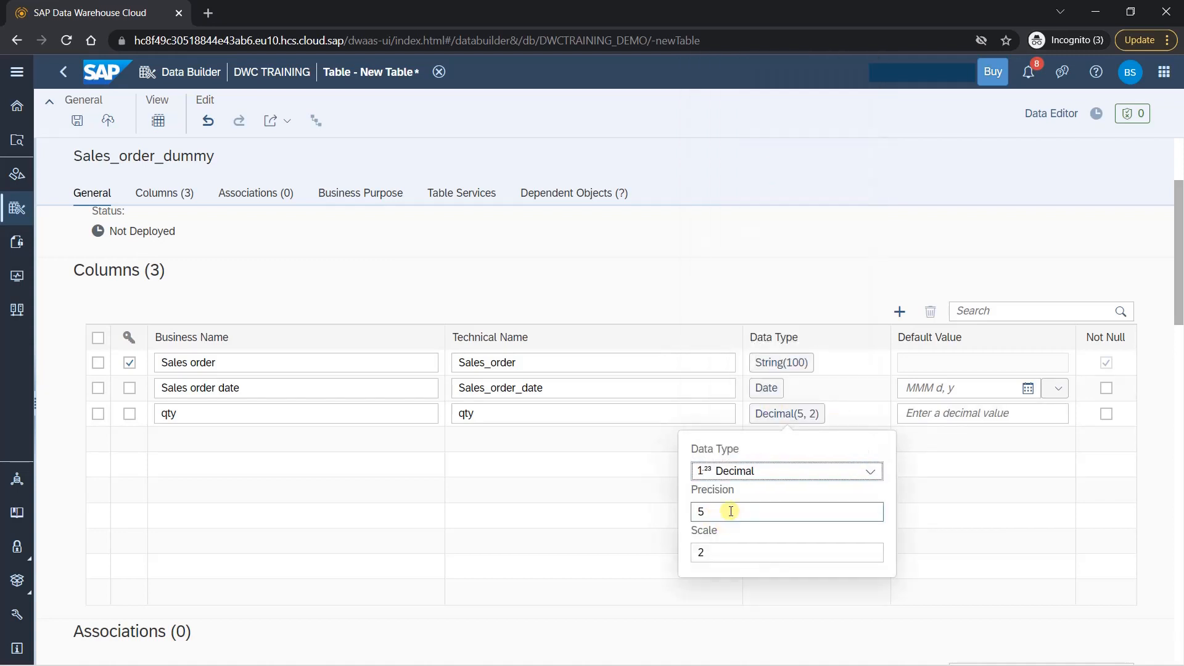
{"action": "left_click", "coordinate": [724, 554]}
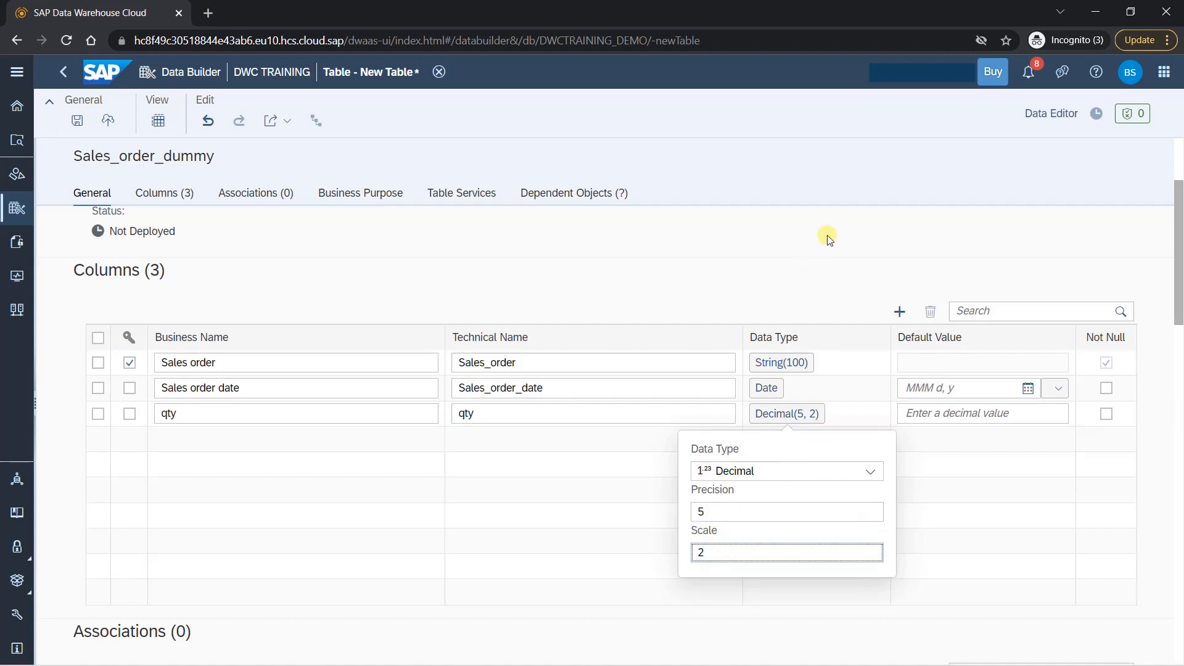
{"action": "left_click", "coordinate": [863, 210]}
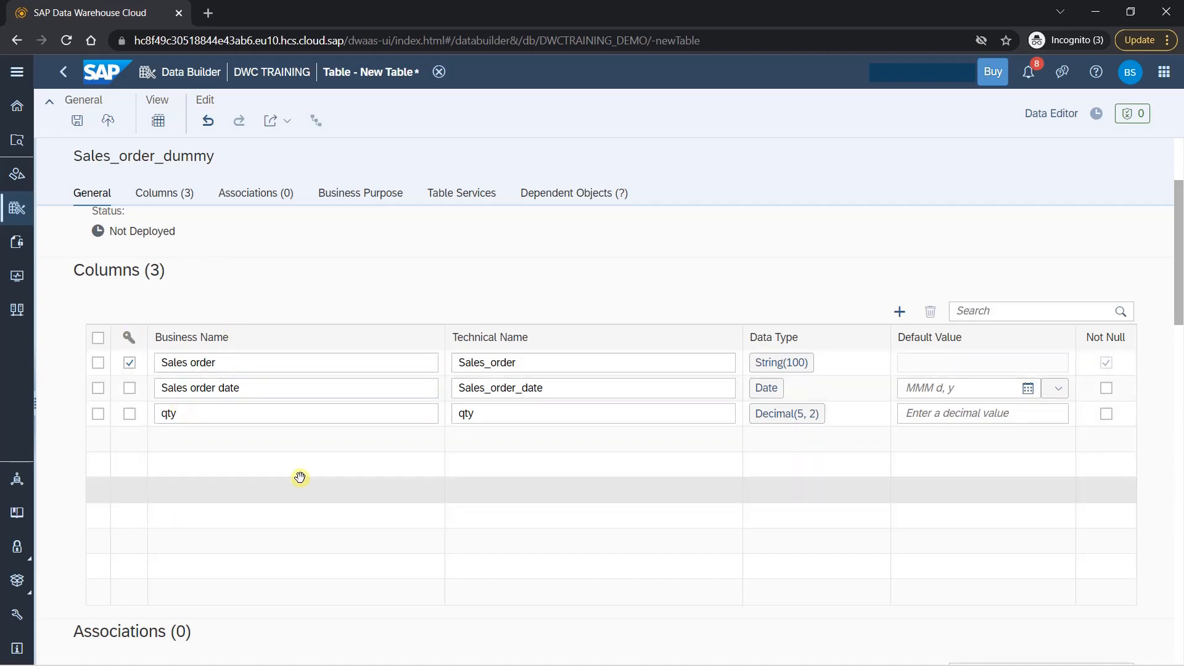
- Add a fourth column to the table and set its business name to customer
{"action": "scroll", "coordinate": [560, 428], "scroll_direction": "down", "scroll_amount": 2}
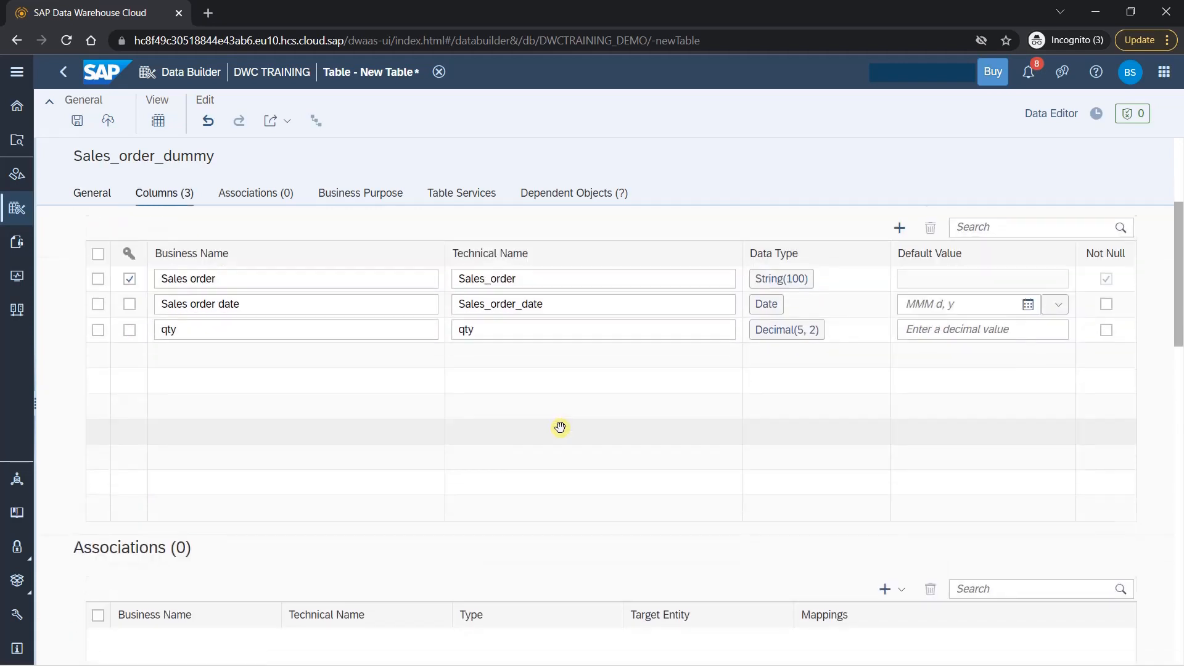
{"action": "scroll", "coordinate": [559, 428], "scroll_direction": "up", "scroll_amount": 1}
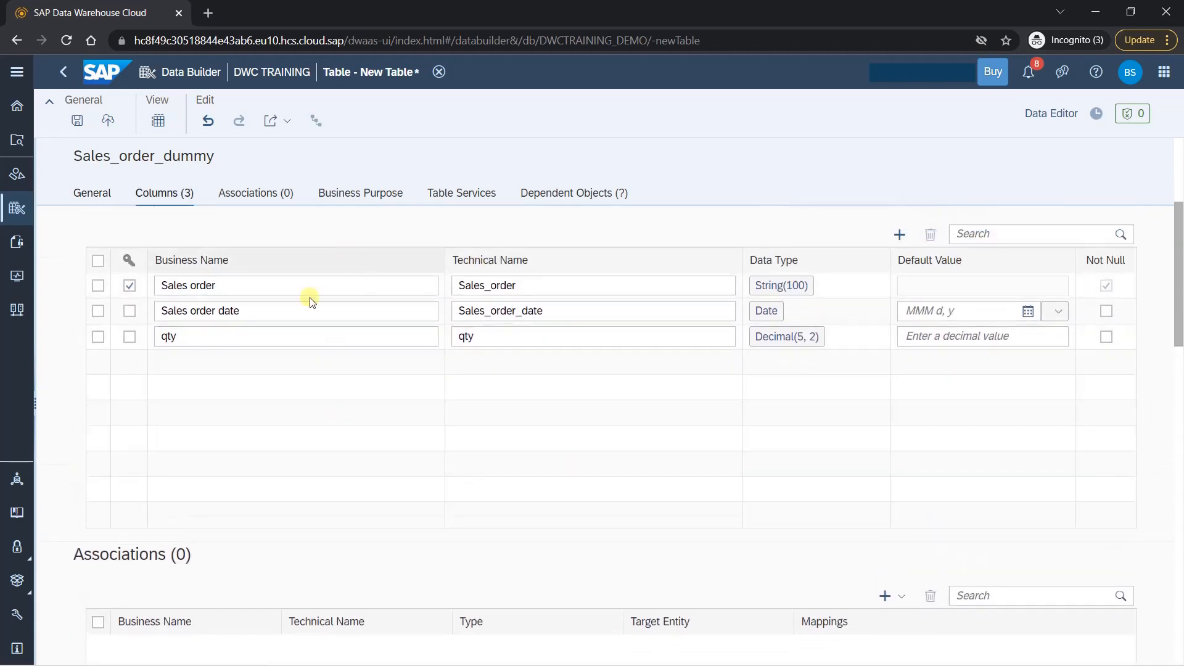
{"action": "scroll", "coordinate": [248, 294], "scroll_direction": "up", "scroll_amount": 2}
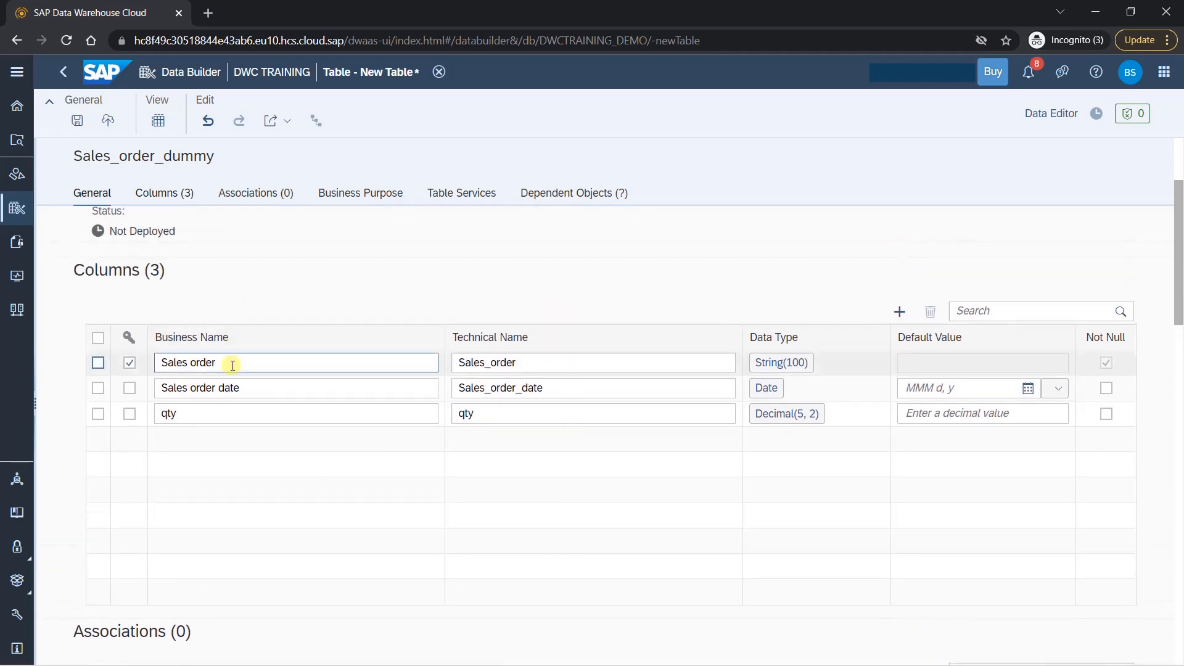
{"action": "scroll", "coordinate": [267, 416], "scroll_direction": "down", "scroll_amount": 1}
{"action": "scroll", "coordinate": [265, 418], "scroll_direction": "down", "scroll_amount": 2}
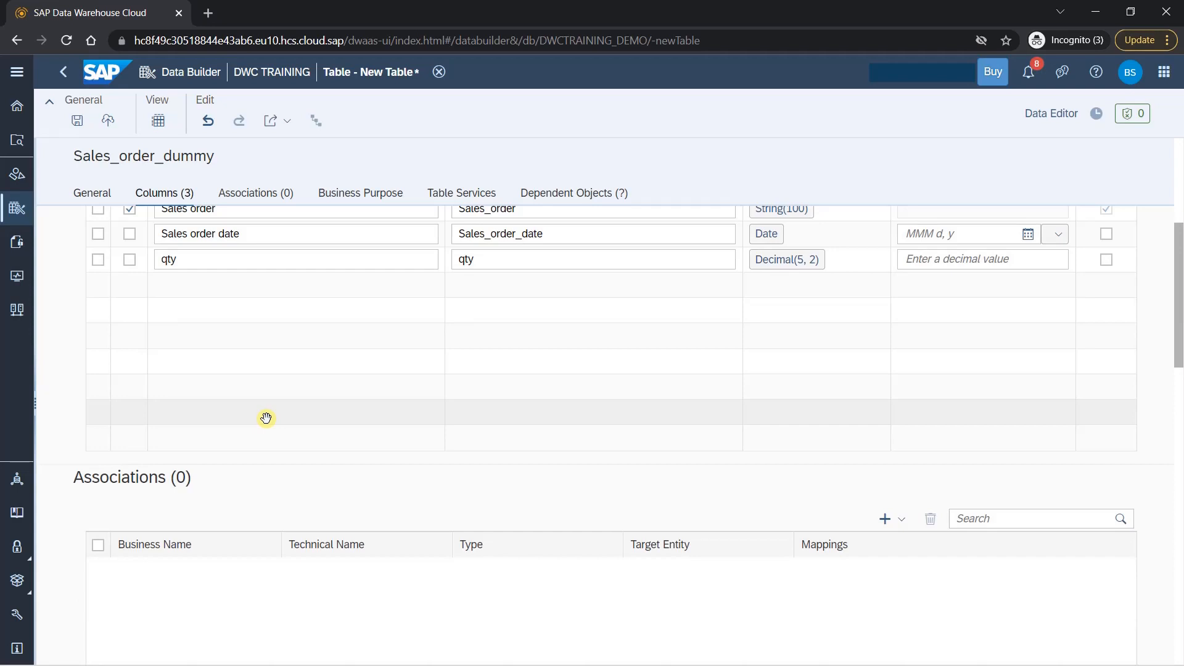
{"action": "scroll", "coordinate": [266, 416], "scroll_direction": "down", "scroll_amount": 2}
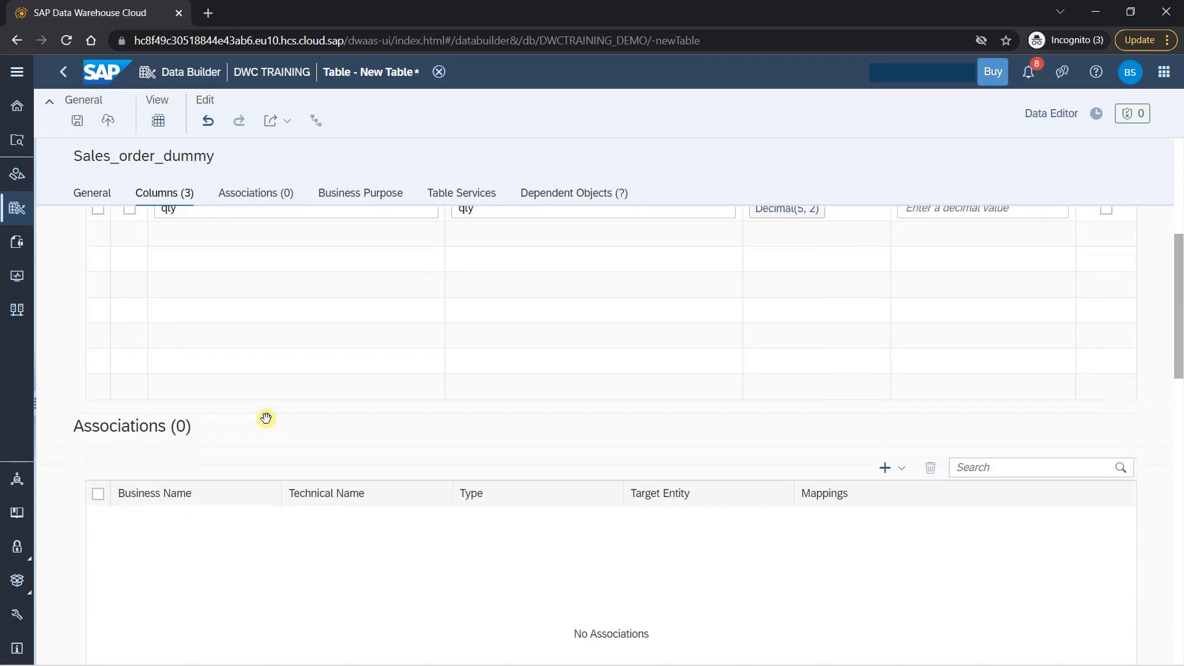
{"action": "scroll", "coordinate": [265, 418], "scroll_direction": "up", "scroll_amount": 4}
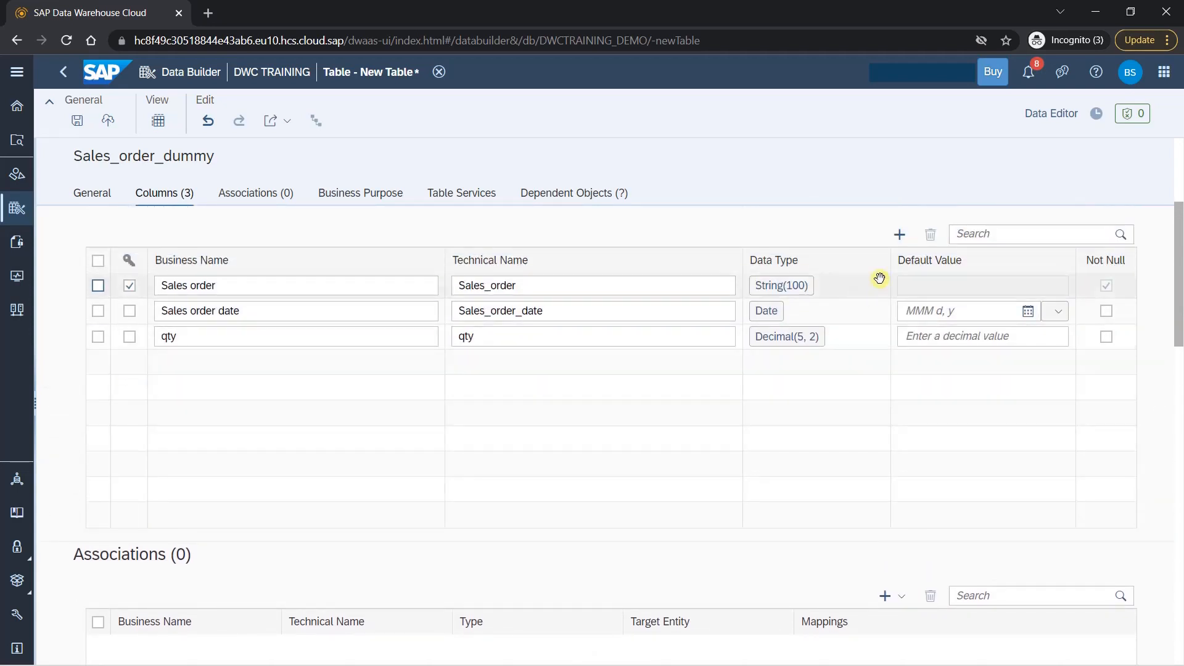
{"action": "left_click", "coordinate": [899, 234]}
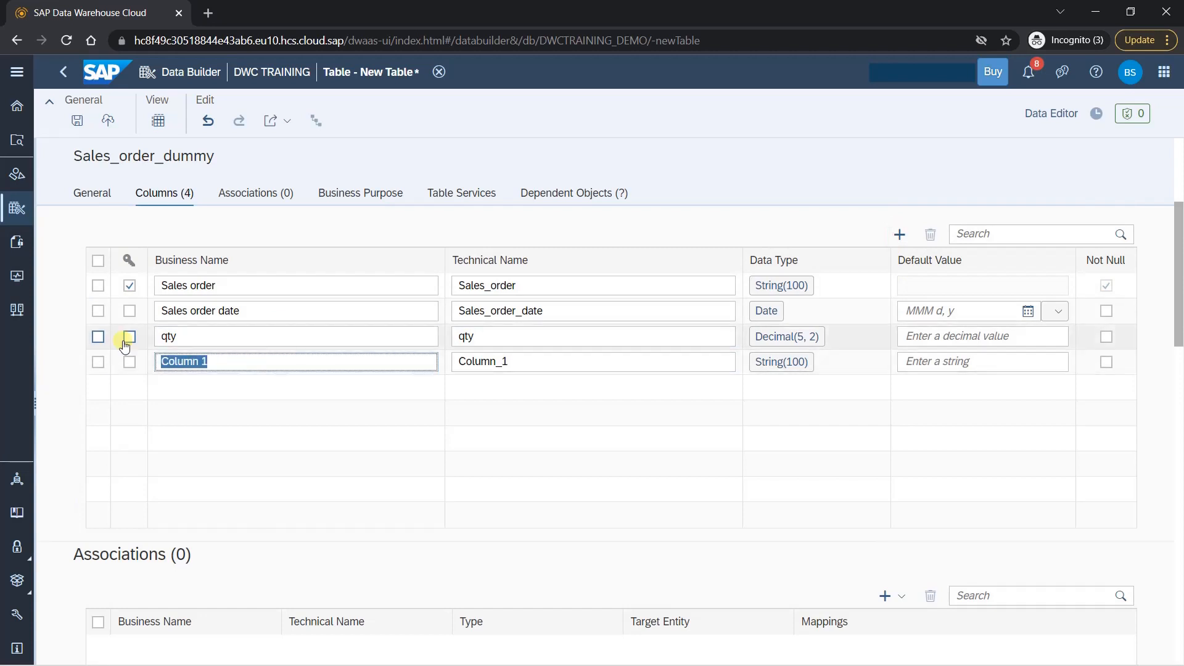
{"action": "type", "text": "customer"}
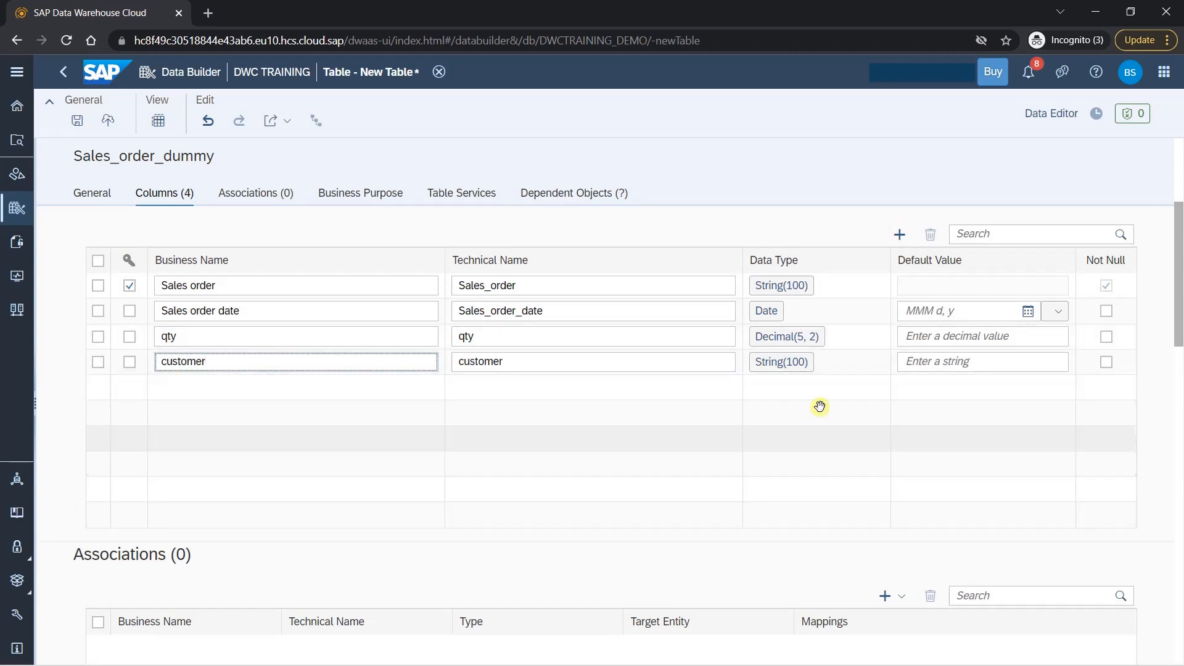
- Examine the options for adding an association and its target selection, then cancel without choosing a target
{"action": "scroll", "coordinate": [263, 571], "scroll_direction": "down", "scroll_amount": 4}
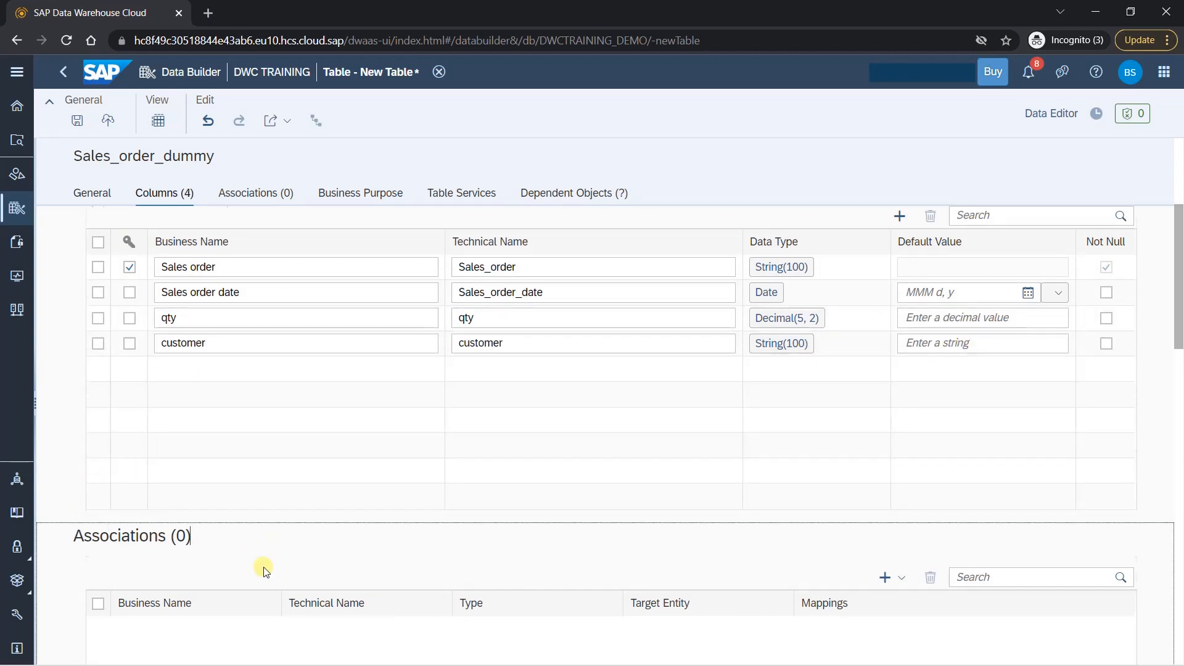
{"action": "scroll", "coordinate": [320, 495], "scroll_direction": "down", "scroll_amount": 1}
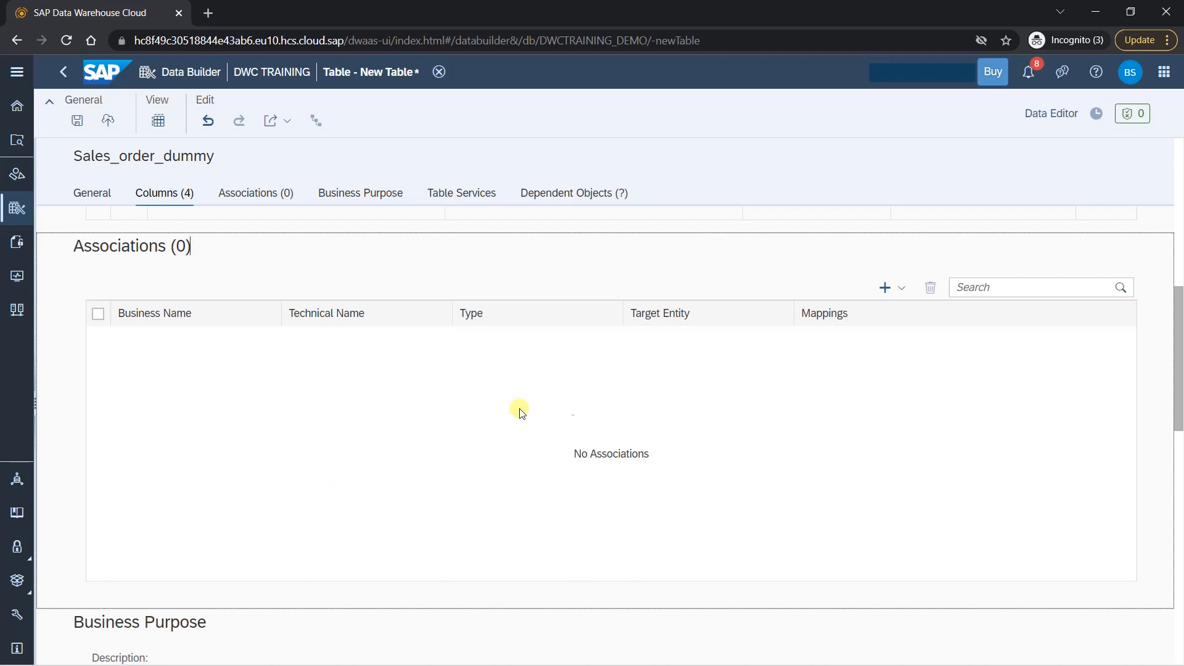
{"action": "left_click", "coordinate": [900, 296]}
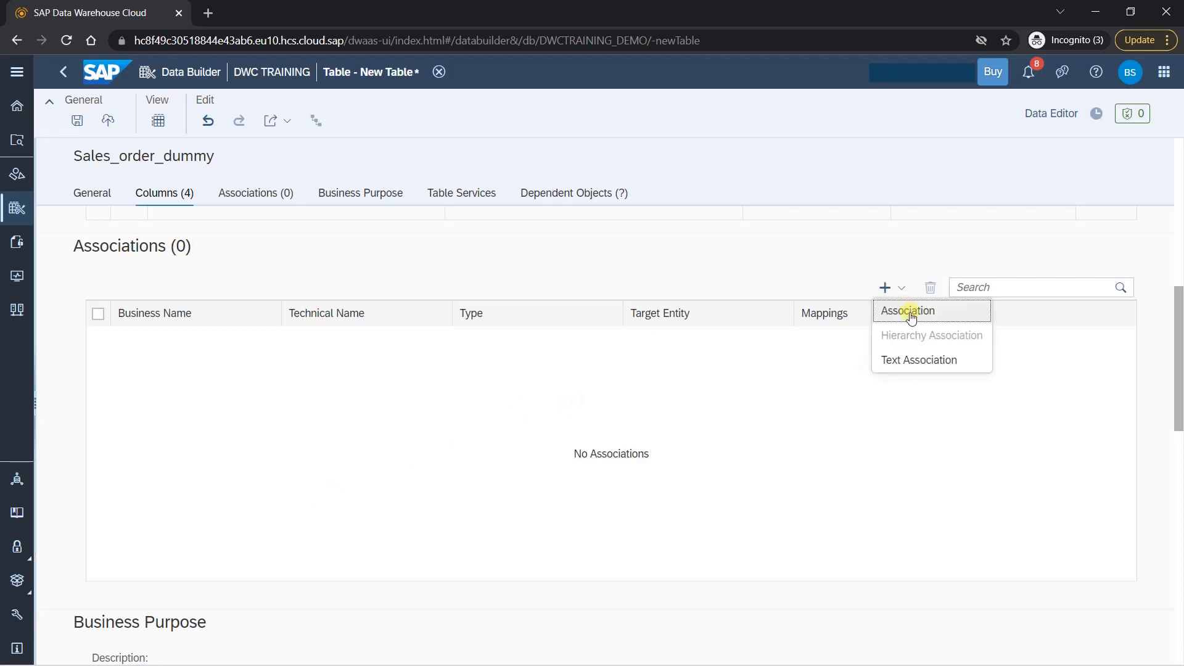
{"action": "left_click", "coordinate": [911, 314]}
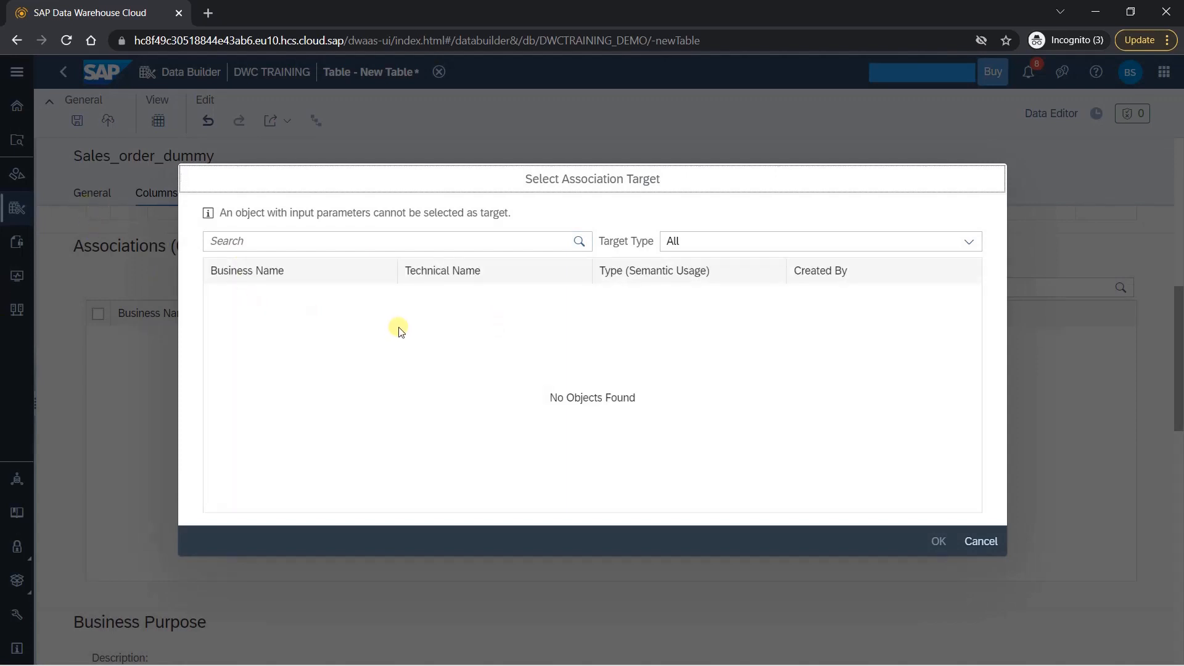
{"action": "left_click", "coordinate": [980, 541]}
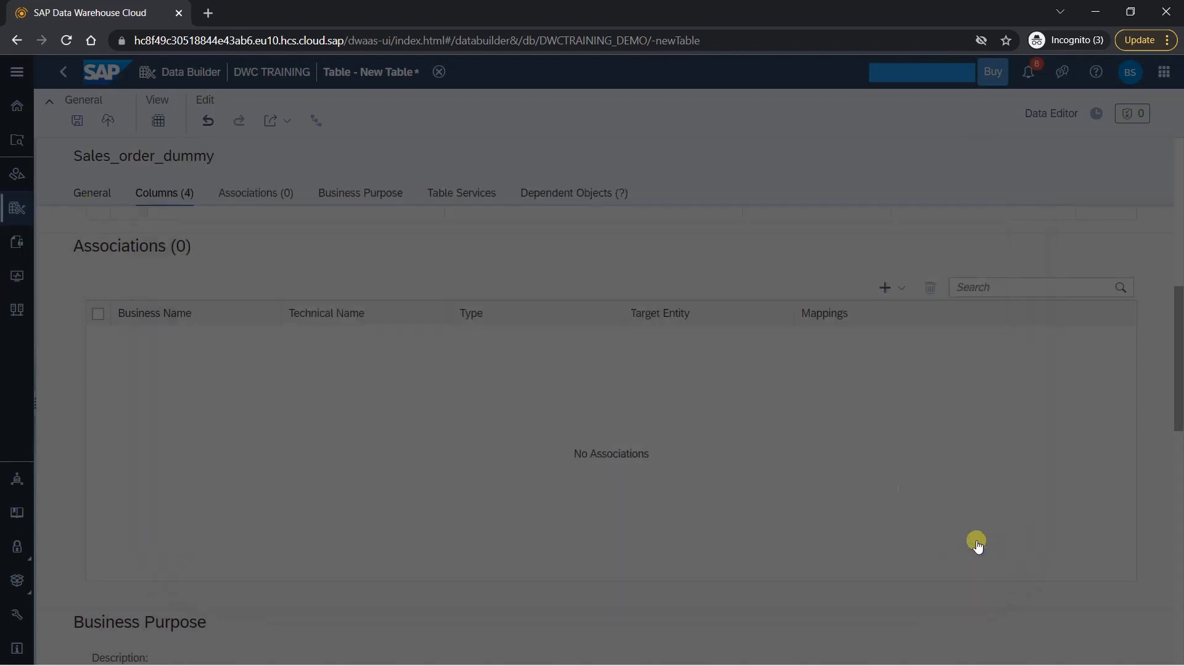
- Enter the business purpose description "Sales order table, it contains sales order data with date , qty and customer details"
{"action": "scroll", "coordinate": [468, 436], "scroll_direction": "down", "scroll_amount": 5}
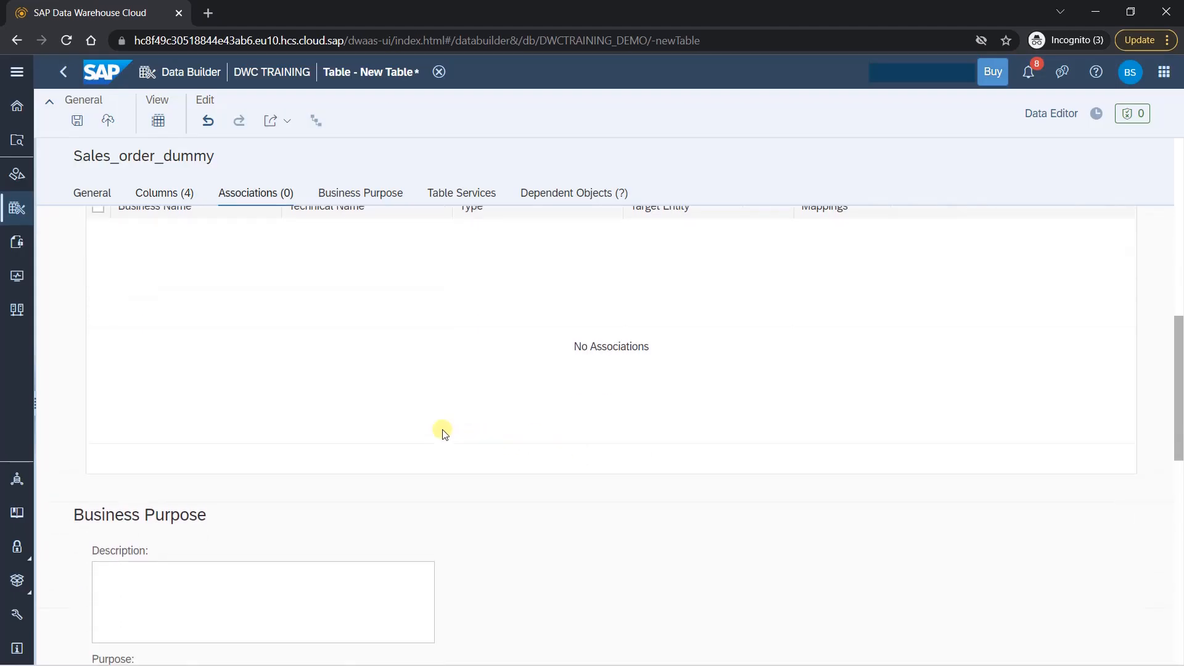
{"action": "left_click", "coordinate": [288, 399]}
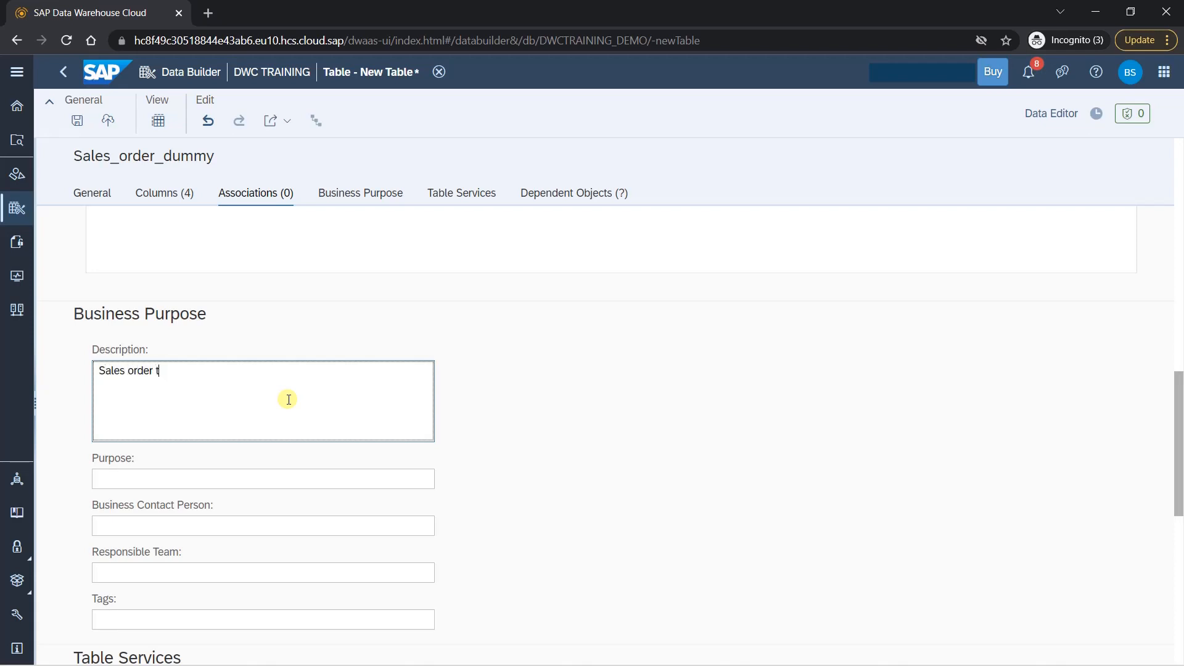
{"action": "type", "text": "able, it contains sales"}
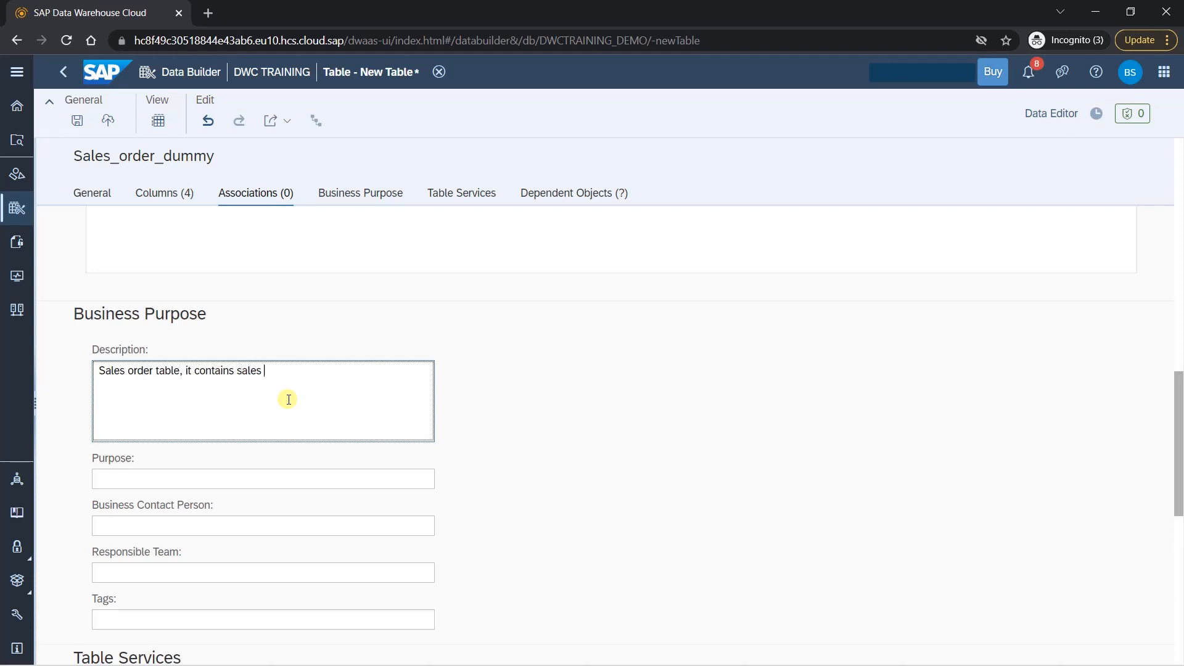
{"action": "type", "text": " order data wuth date and"}
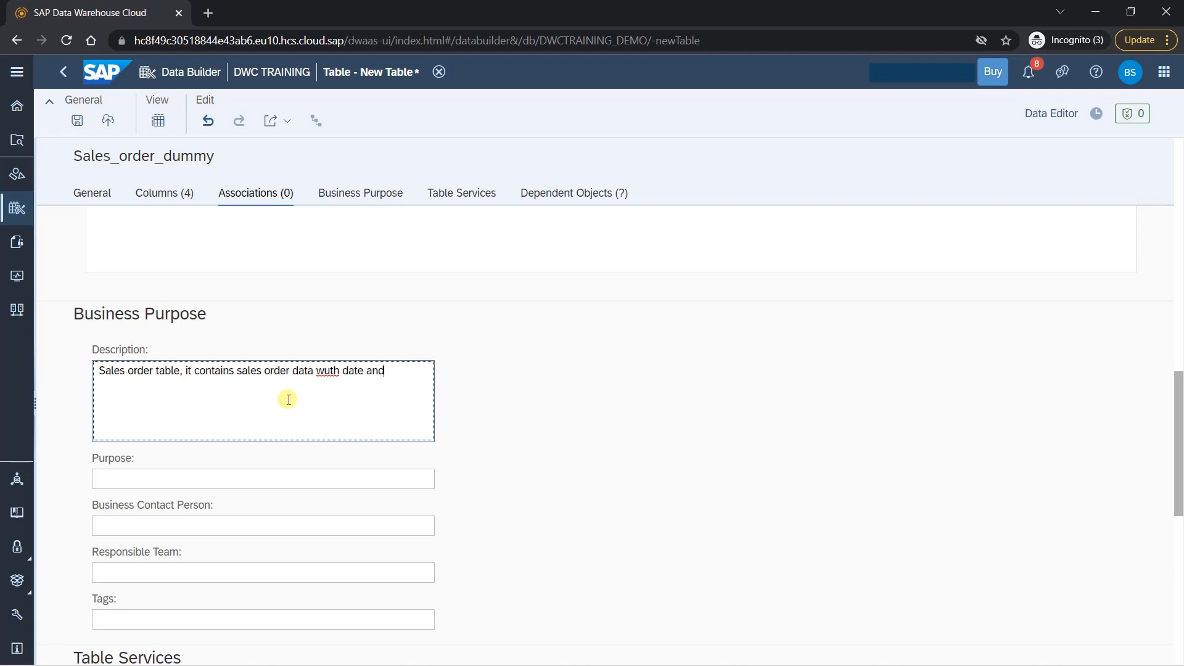
{"action": "key", "text": "BackSpace"}
{"action": "key", "text": "BackSpace"}
{"action": "key", "text": "BackSpace"}
{"action": "key", "text": "BackSpace"}
{"action": "key", "text": "BackSpace"}
{"action": "key", "text": "BackSpace"}
{"action": "key", "text": "BackSpace"}
{"action": "key", "text": "BackSpace"}
{"action": "type", "text": "usti"}
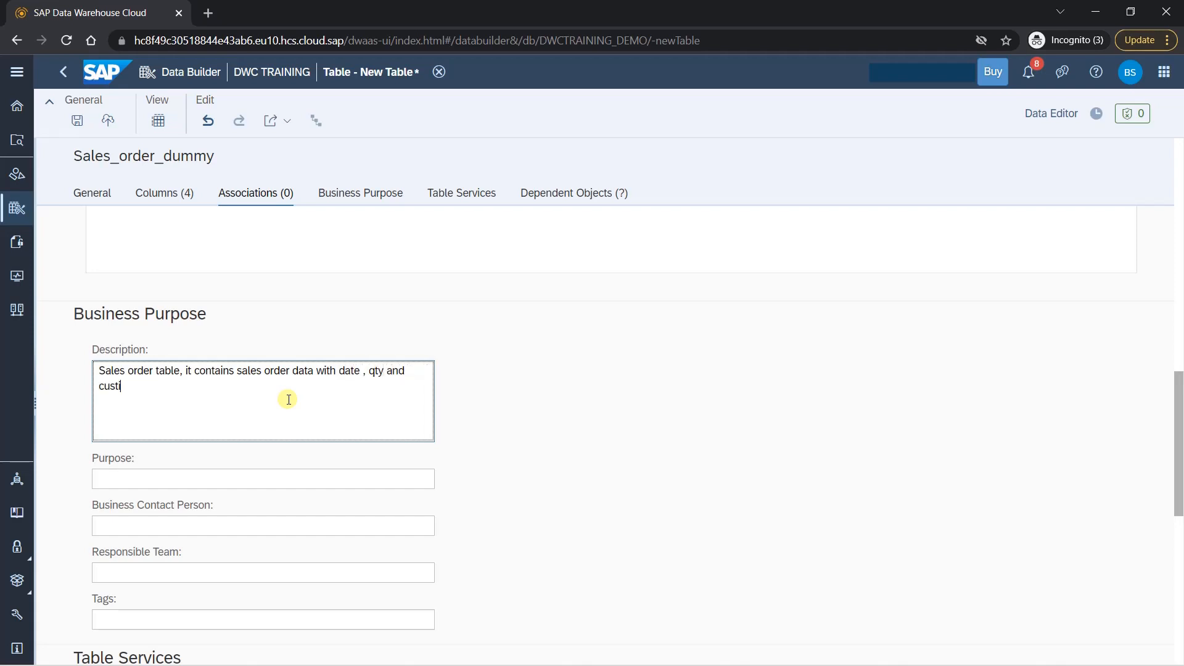
{"action": "key", "text": "BackSpace"}
{"action": "type", "text": "omer details"}
- Set the table's business purpose to "store sales order txn"
{"action": "scroll", "coordinate": [288, 399], "scroll_direction": "down", "scroll_amount": 1}
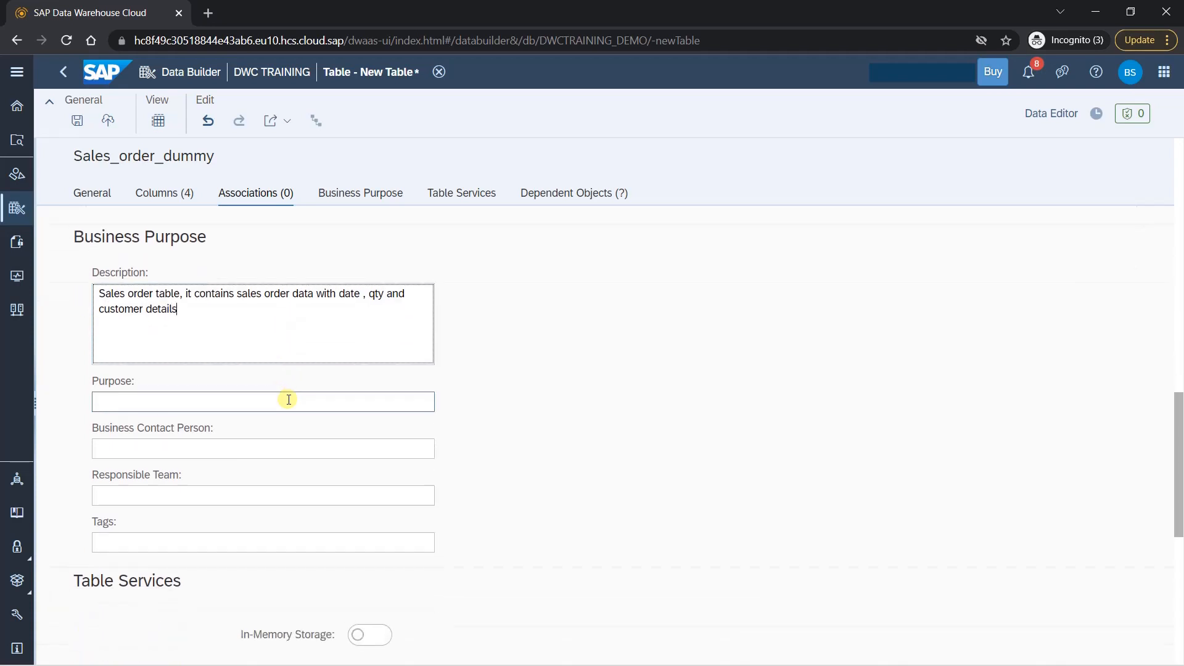
{"action": "left_click", "coordinate": [287, 399]}
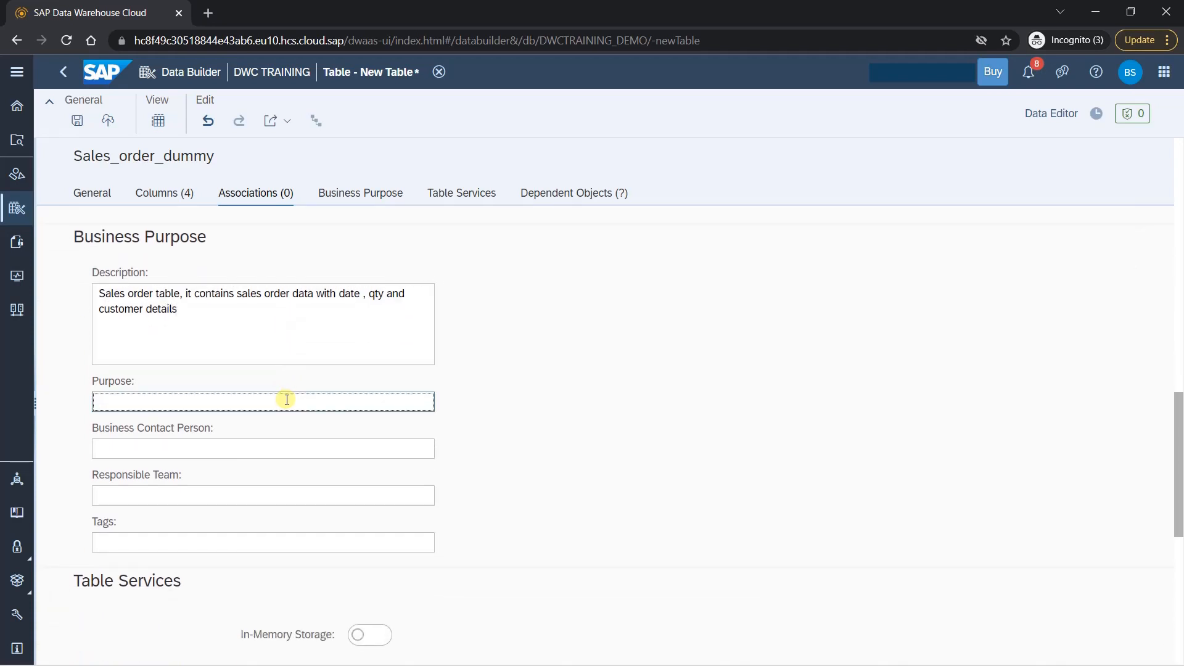
{"action": "type", "text": "ore sales order txn"}
- Fill in the business contact person's e-mail and set the responsible team to "sales team USA"
{"action": "scroll", "coordinate": [286, 400], "scroll_direction": "down", "scroll_amount": 1}
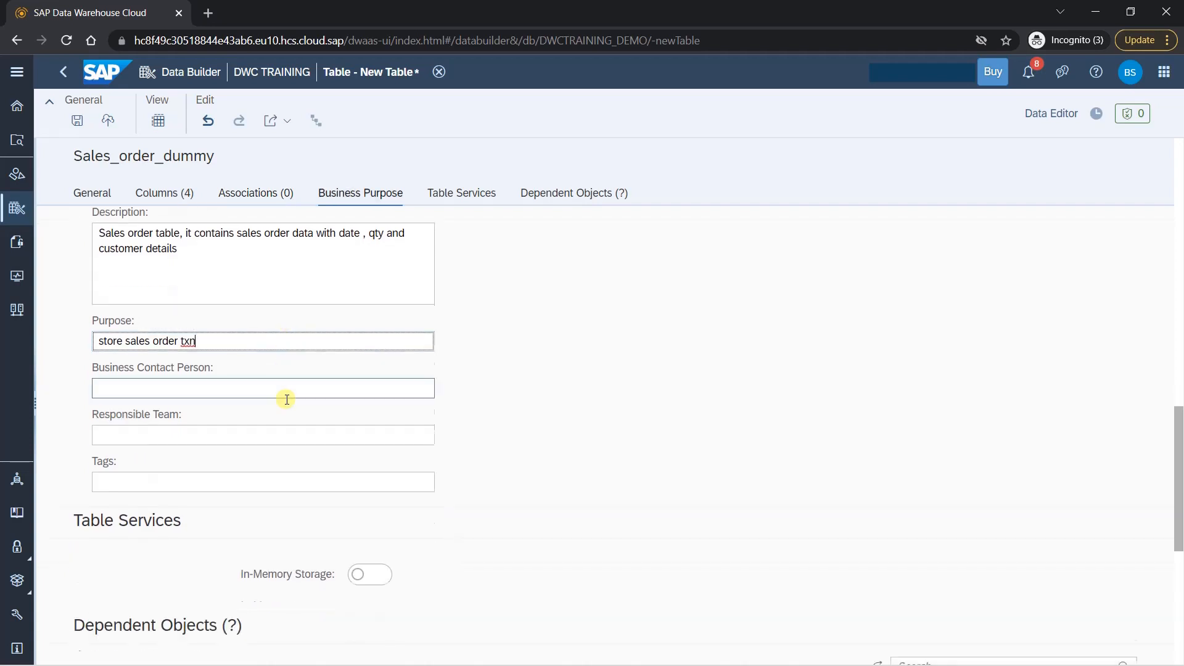
{"action": "left_click", "coordinate": [257, 377]}
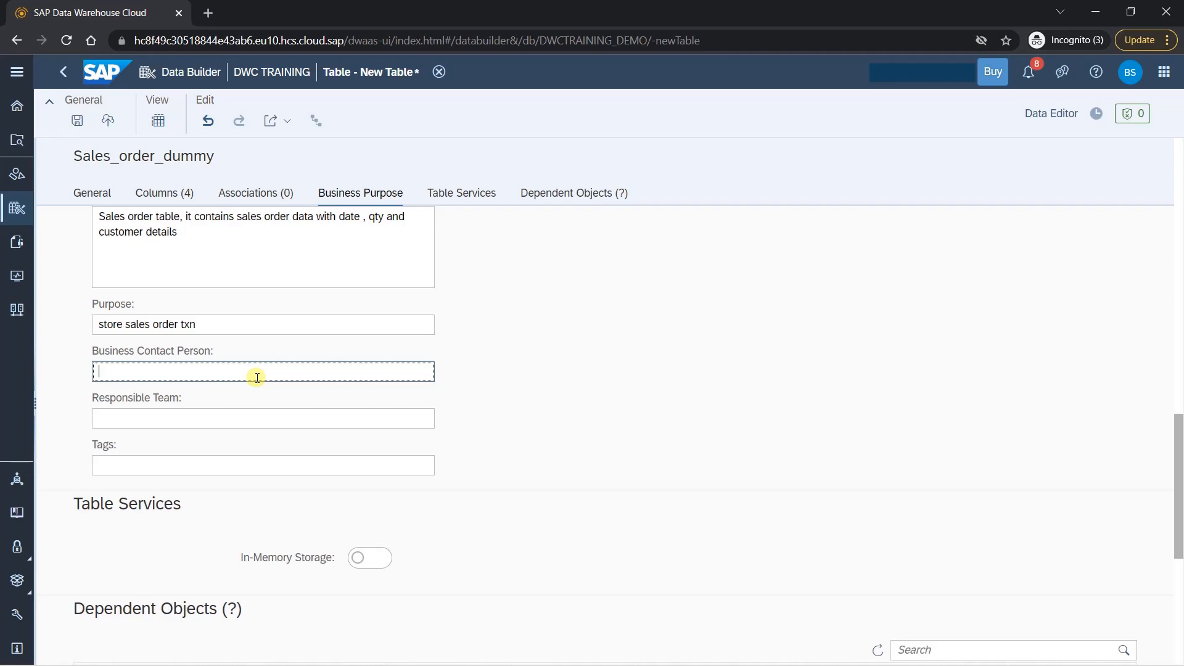
{"action": "type", "text": "ss@ss.com"}
{"action": "left_click", "coordinate": [238, 416]}
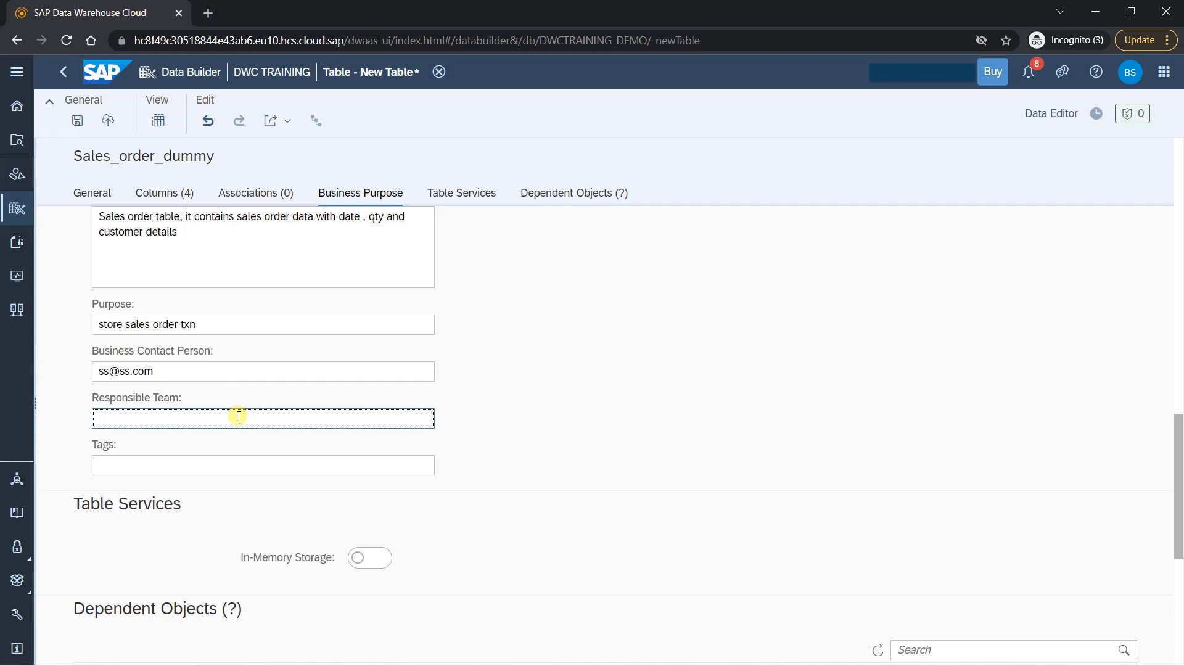
{"action": "type", "text": "sales team USA"}
{"action": "scroll", "coordinate": [239, 416], "scroll_direction": "down", "scroll_amount": 1}
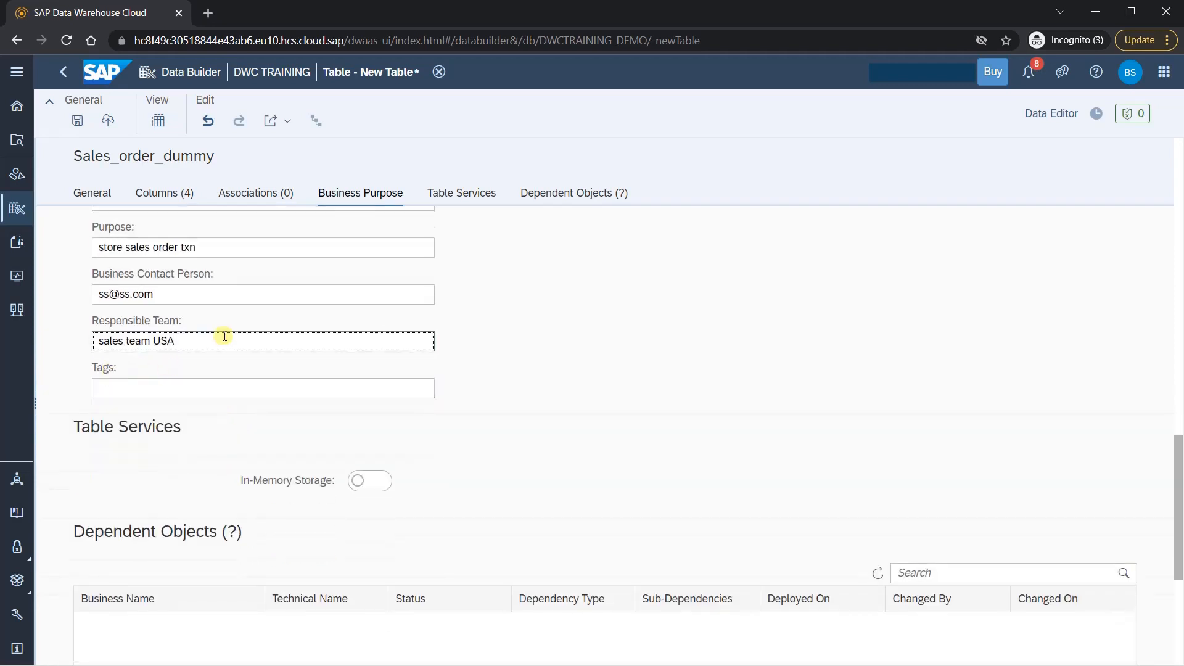
{"action": "left_click", "coordinate": [197, 294]}
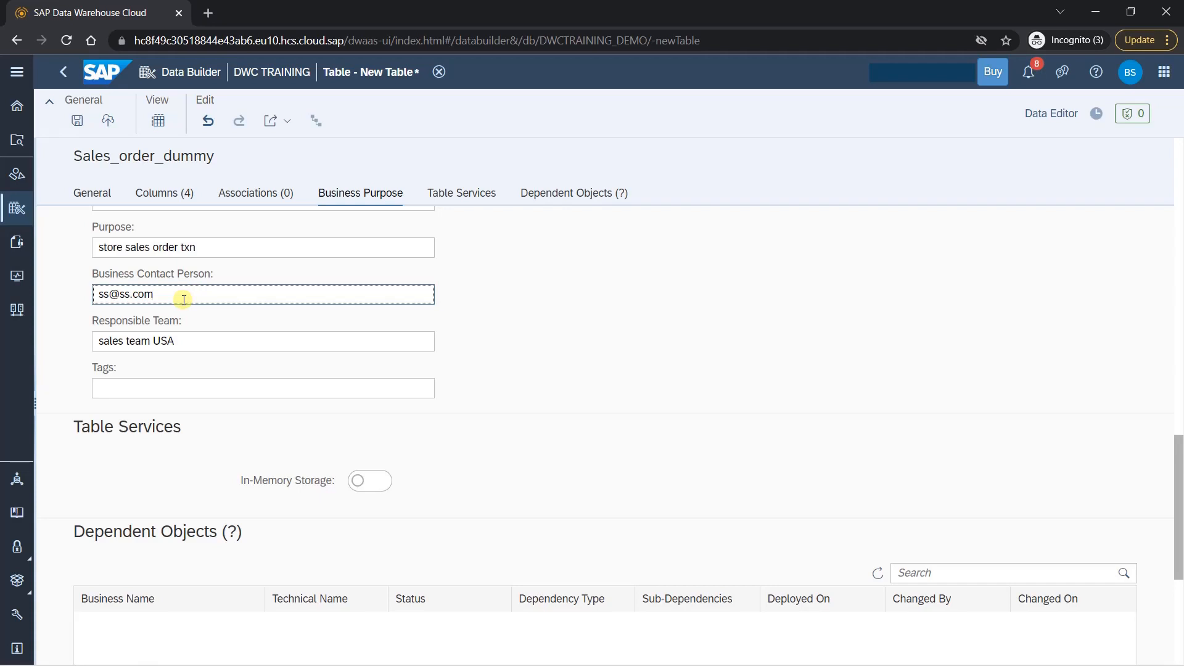
- Add the tags dummy, sd and otc to the table's business purpose
{"action": "left_click", "coordinate": [181, 393]}
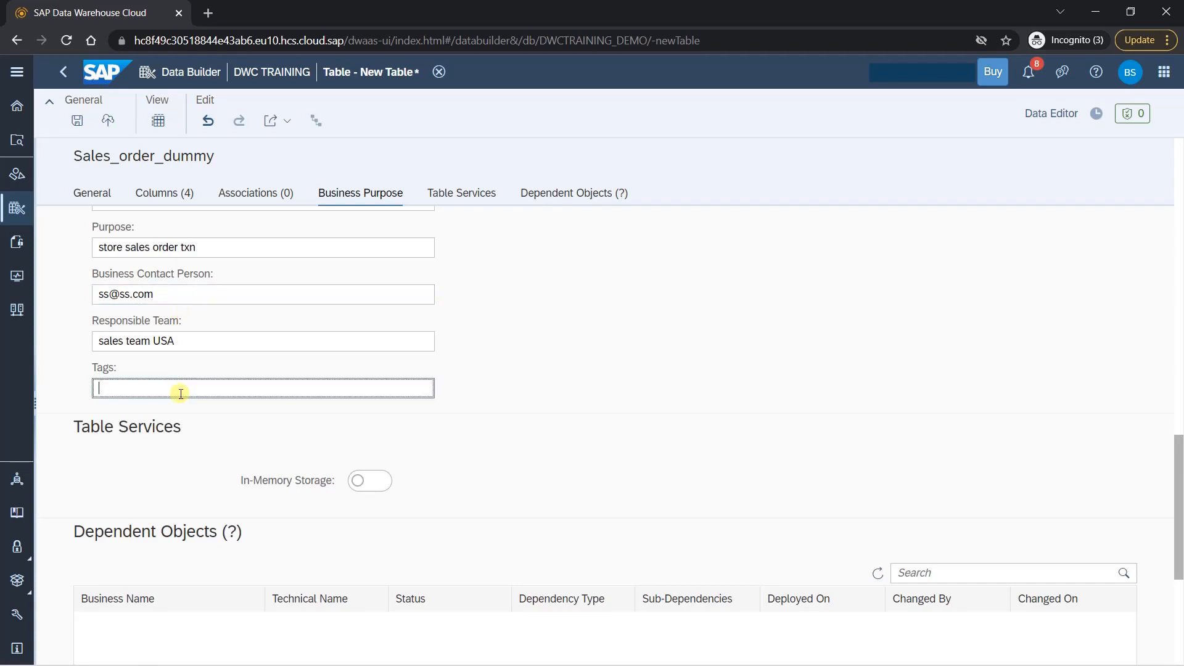
{"action": "type", "text": "dummy"}
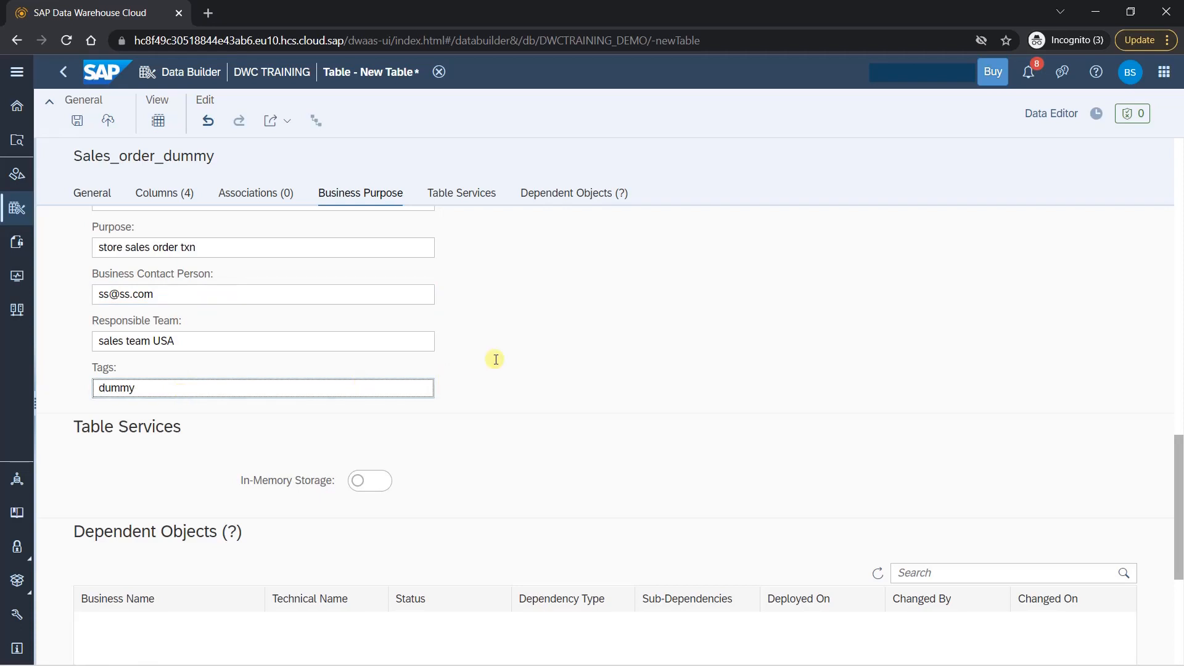
{"action": "key", "text": "Return"}
{"action": "scroll", "coordinate": [547, 362], "scroll_direction": "down", "scroll_amount": 1}
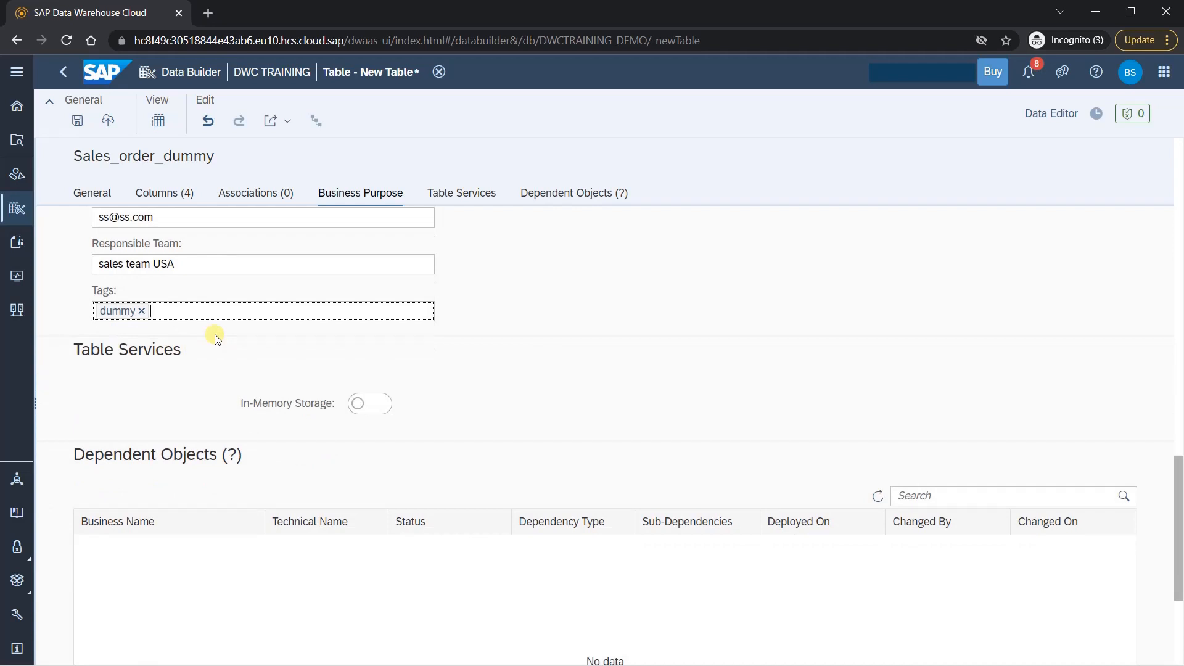
{"action": "type", "text": "sd"}
{"action": "left_click", "coordinate": [586, 315]}
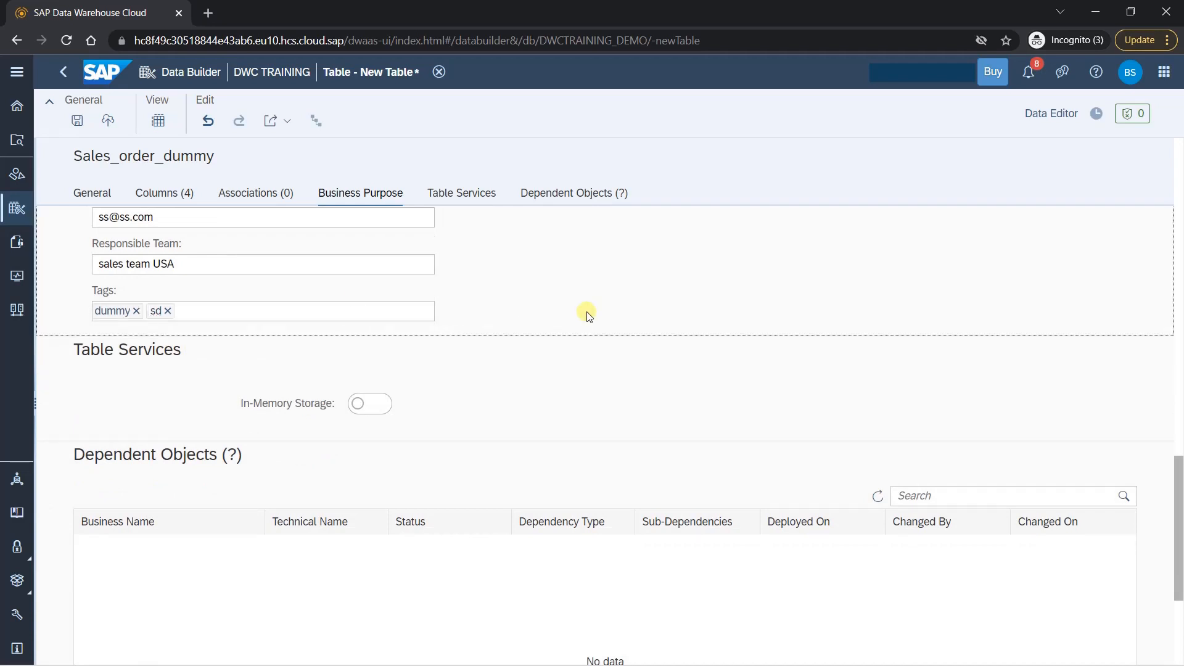
{"action": "left_click", "coordinate": [298, 308]}
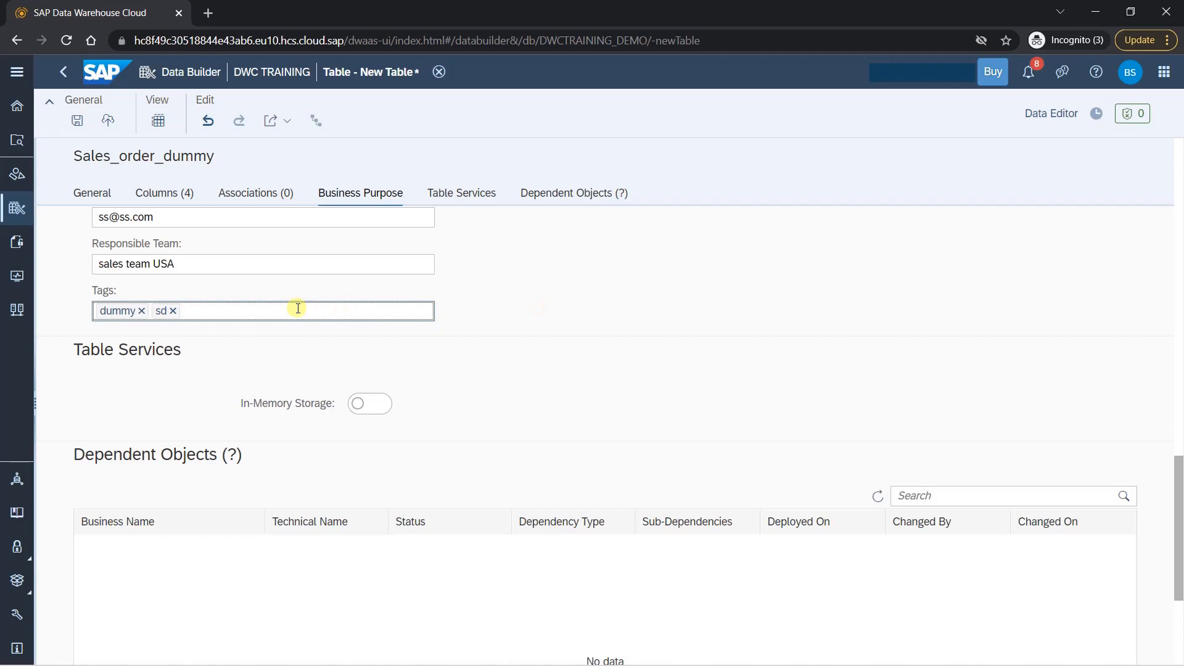
{"action": "type", "text": "ord"}
{"action": "left_click", "coordinate": [521, 305]}
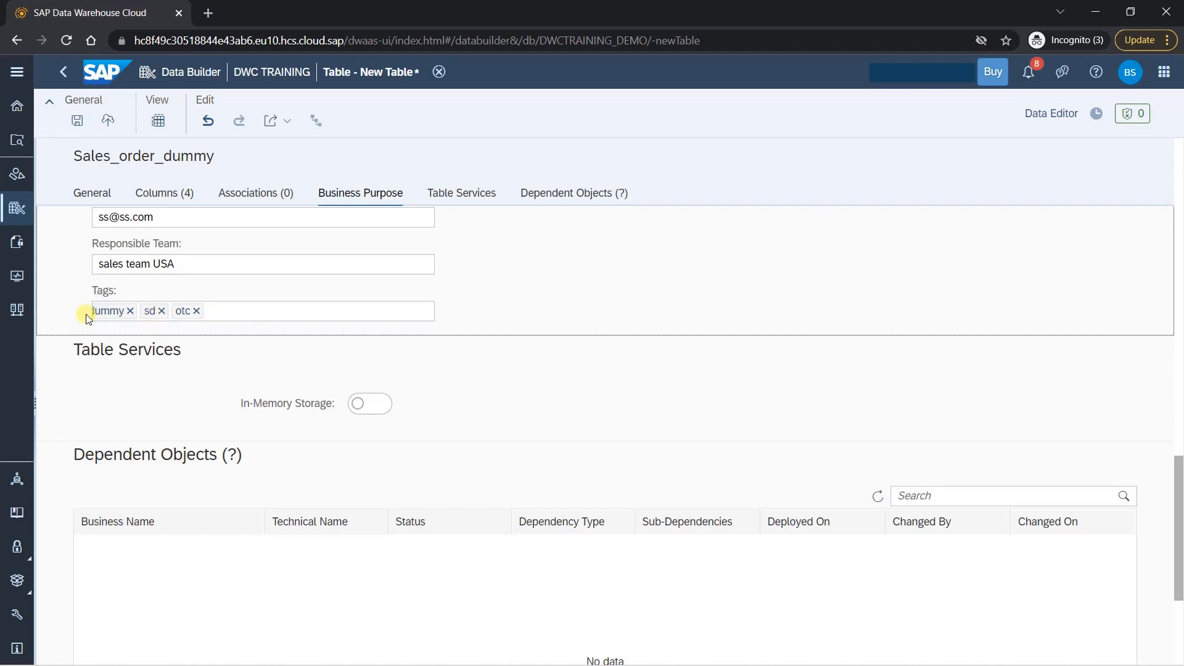
- Try out In-Memory Storage for the table by switching it on and back off
{"action": "scroll", "coordinate": [534, 297], "scroll_direction": "down", "scroll_amount": 2}
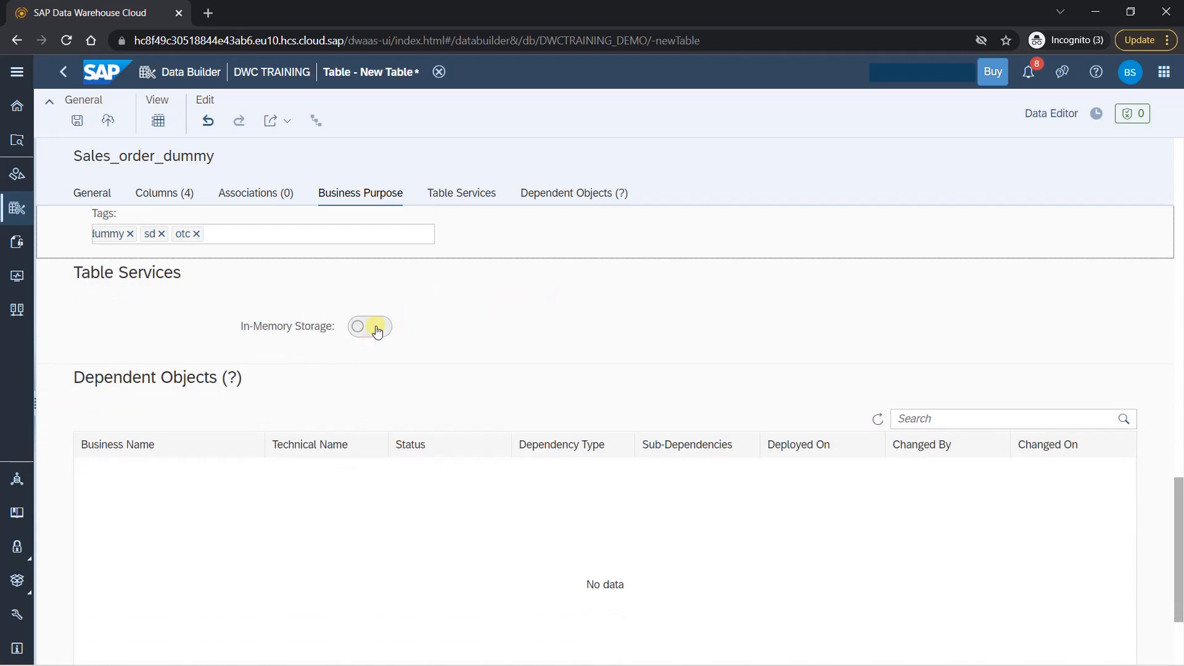
{"action": "left_click", "coordinate": [376, 328]}
{"action": "left_click", "coordinate": [373, 327]}
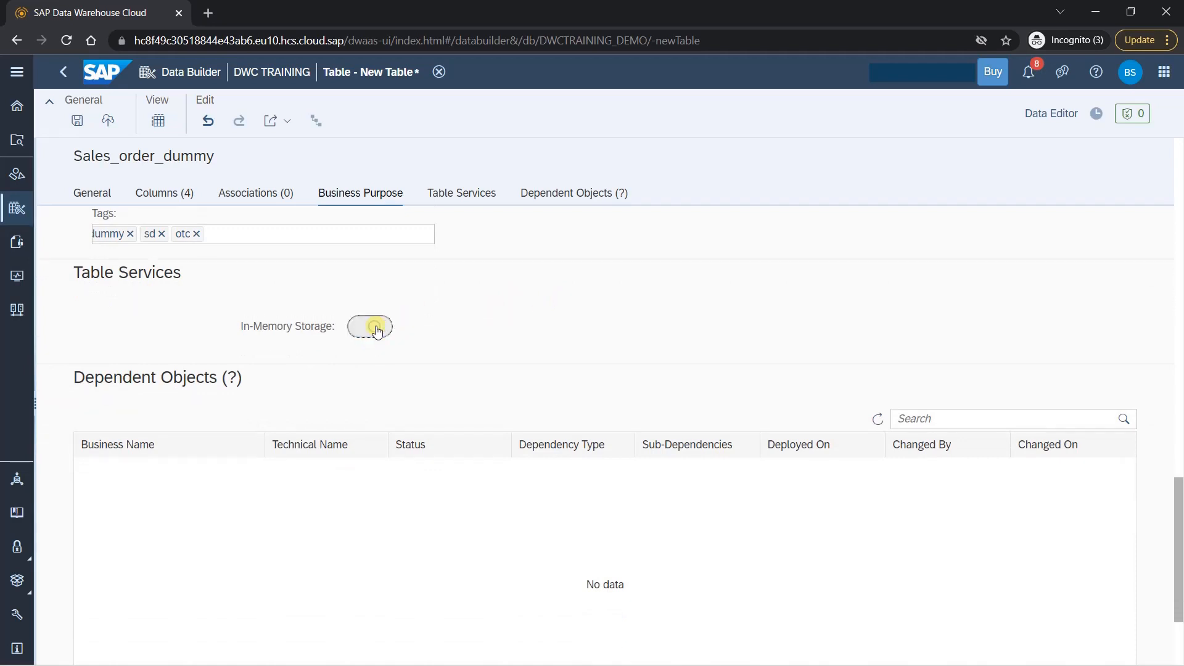
- Save the table with Sales_order_dummy as both its business name and technical name
{"action": "scroll", "coordinate": [528, 306], "scroll_direction": "down", "scroll_amount": 1}
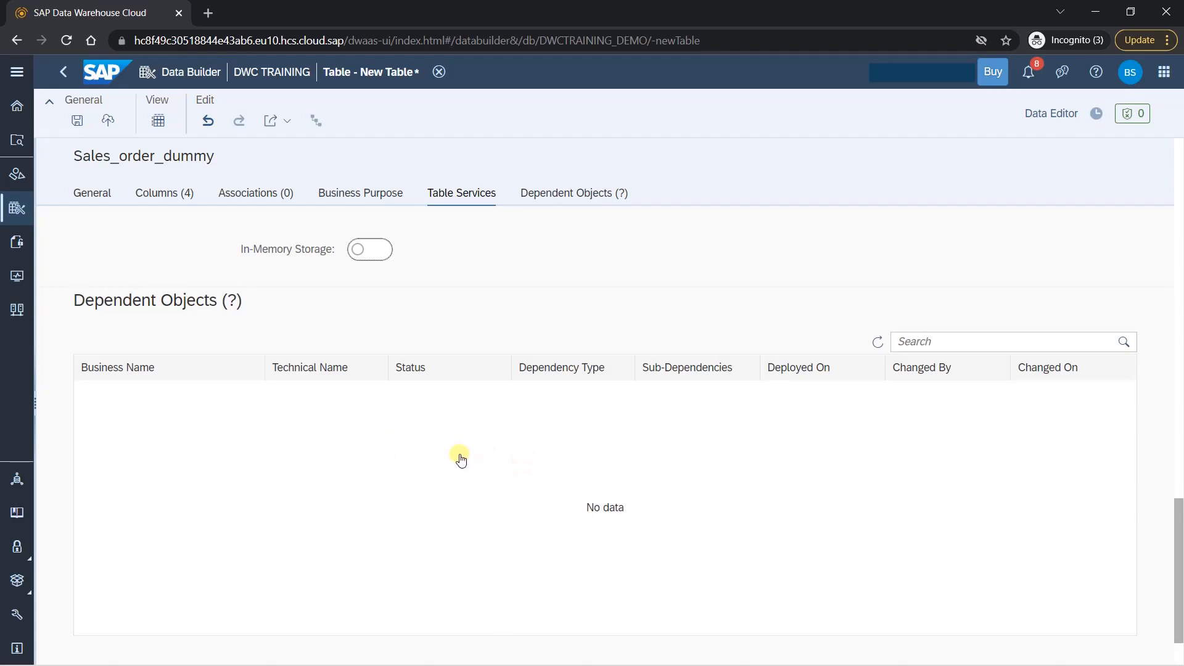
{"action": "scroll", "coordinate": [460, 457], "scroll_direction": "up", "scroll_amount": 15}
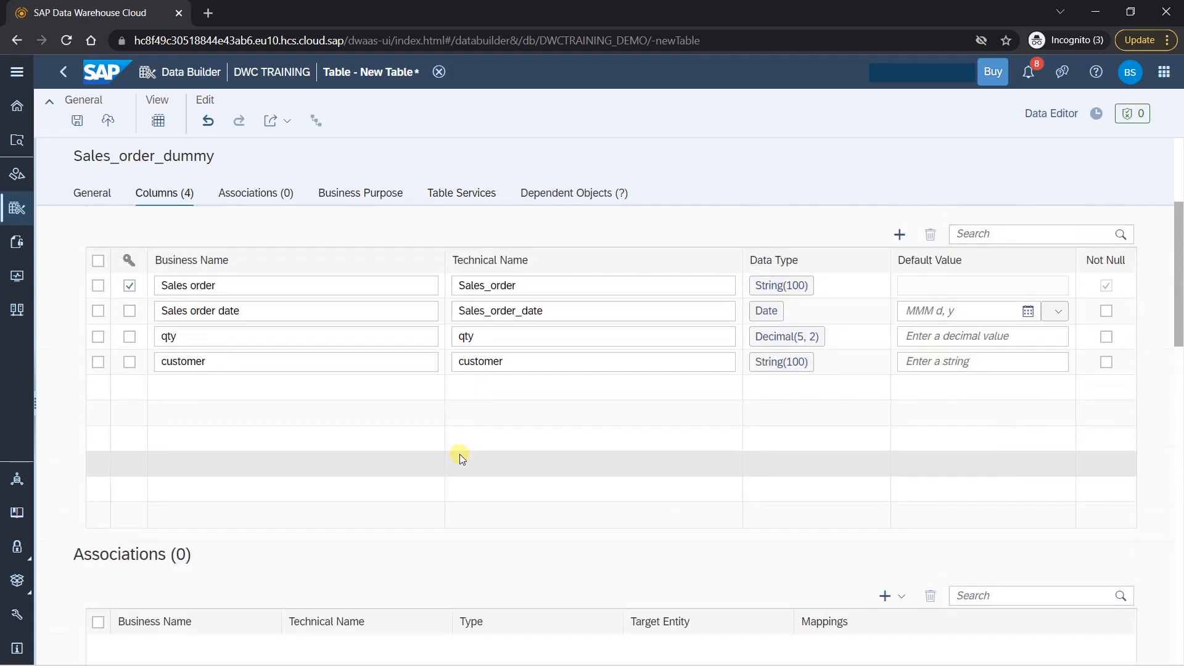
{"action": "scroll", "coordinate": [460, 456], "scroll_direction": "up", "scroll_amount": 4}
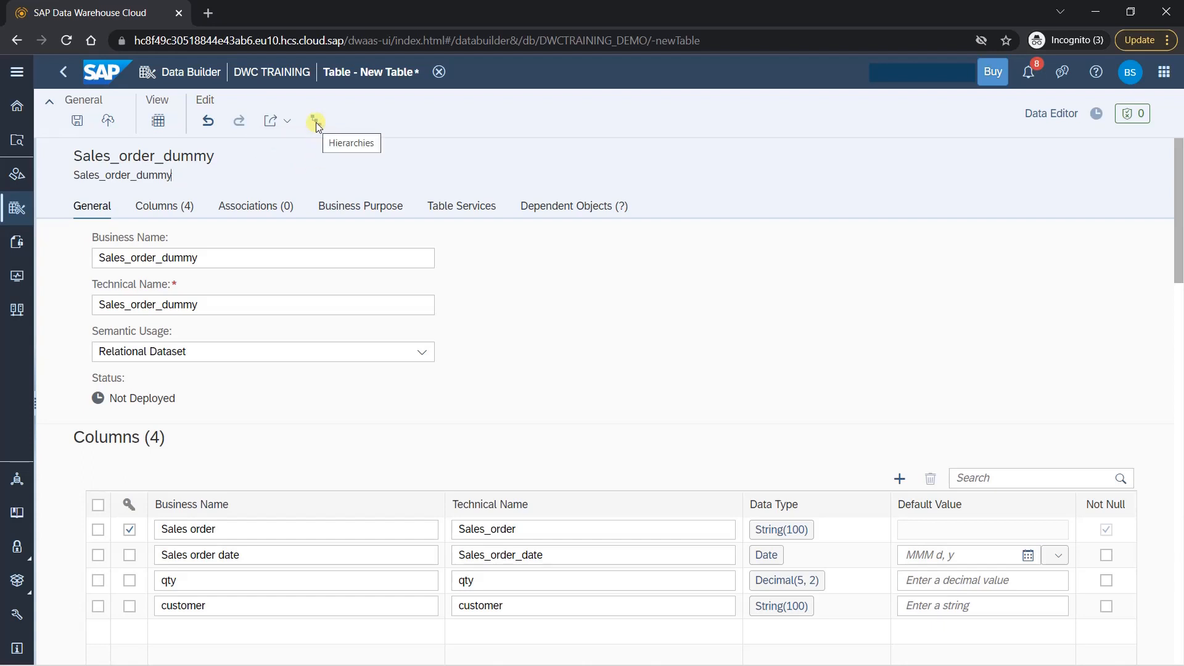
{"action": "left_click", "coordinate": [78, 121]}
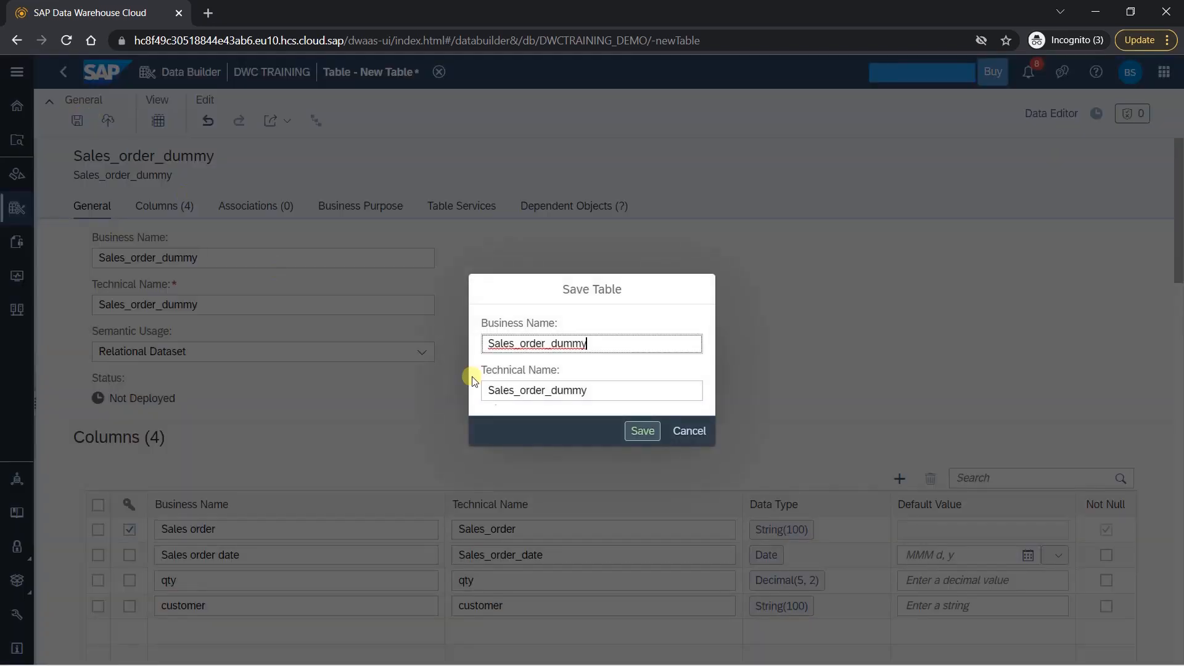
{"action": "left_click", "coordinate": [632, 431]}
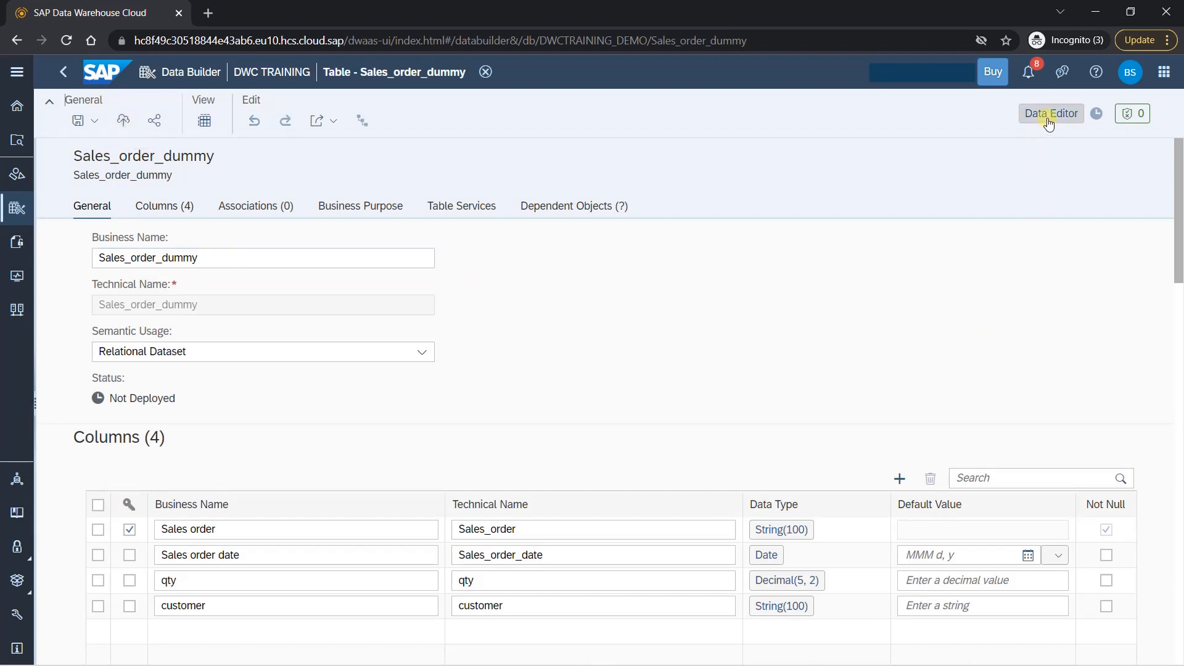
- Check the table's validation messages and try to open its data editor
{"action": "left_click", "coordinate": [1142, 114]}
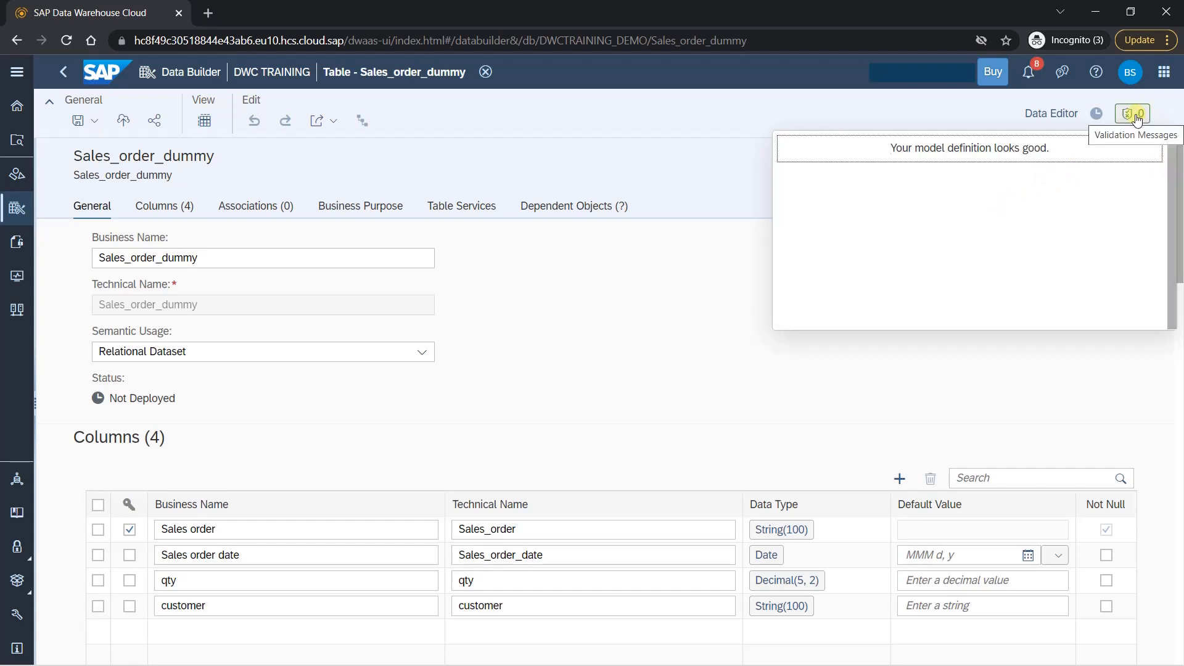
{"action": "left_click", "coordinate": [1137, 117]}
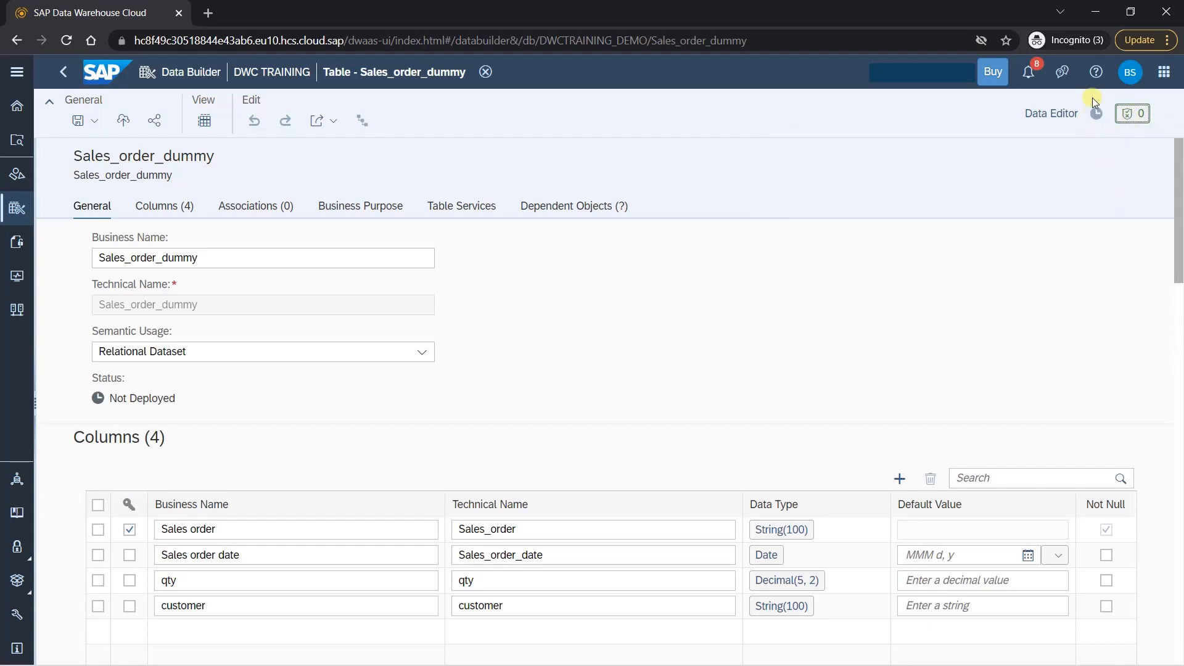
{"action": "left_click", "coordinate": [1048, 114]}
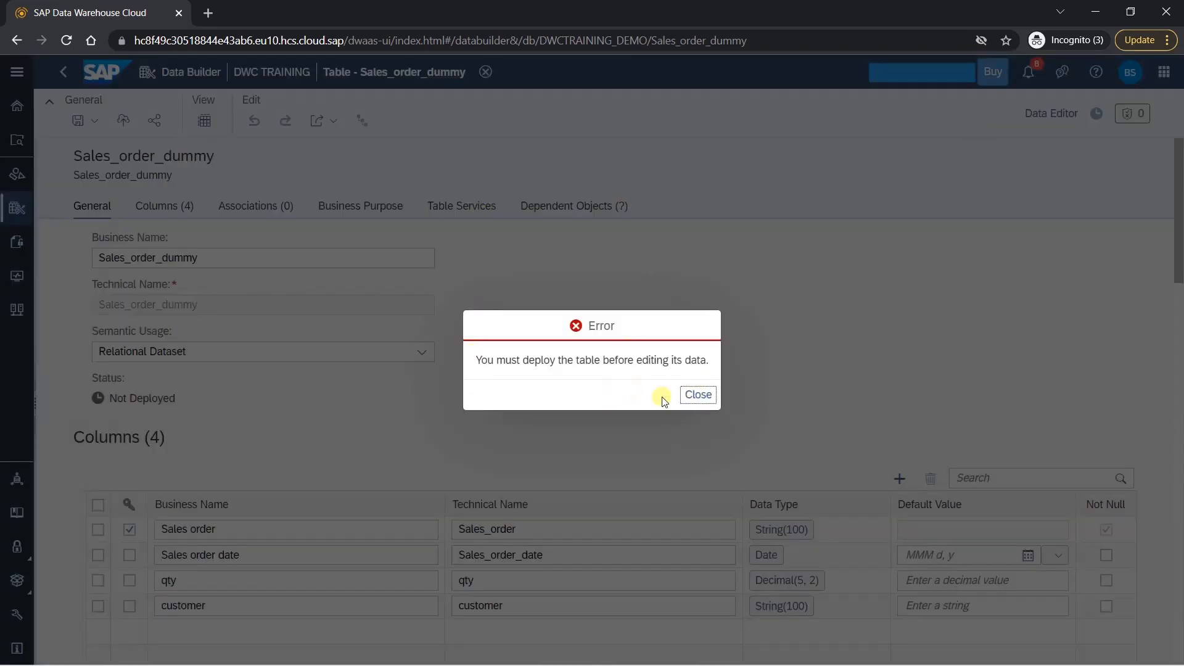
{"action": "left_click", "coordinate": [699, 396]}
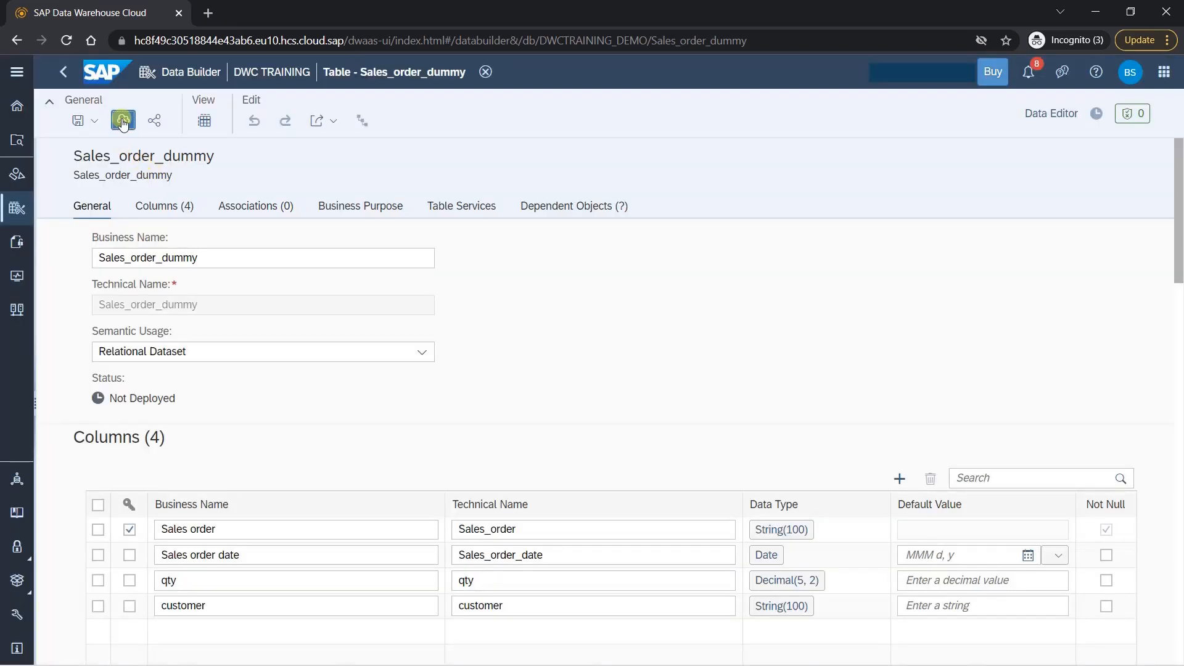
- Deploy the Sales_order_dummy table
{"action": "left_click", "coordinate": [122, 120]}
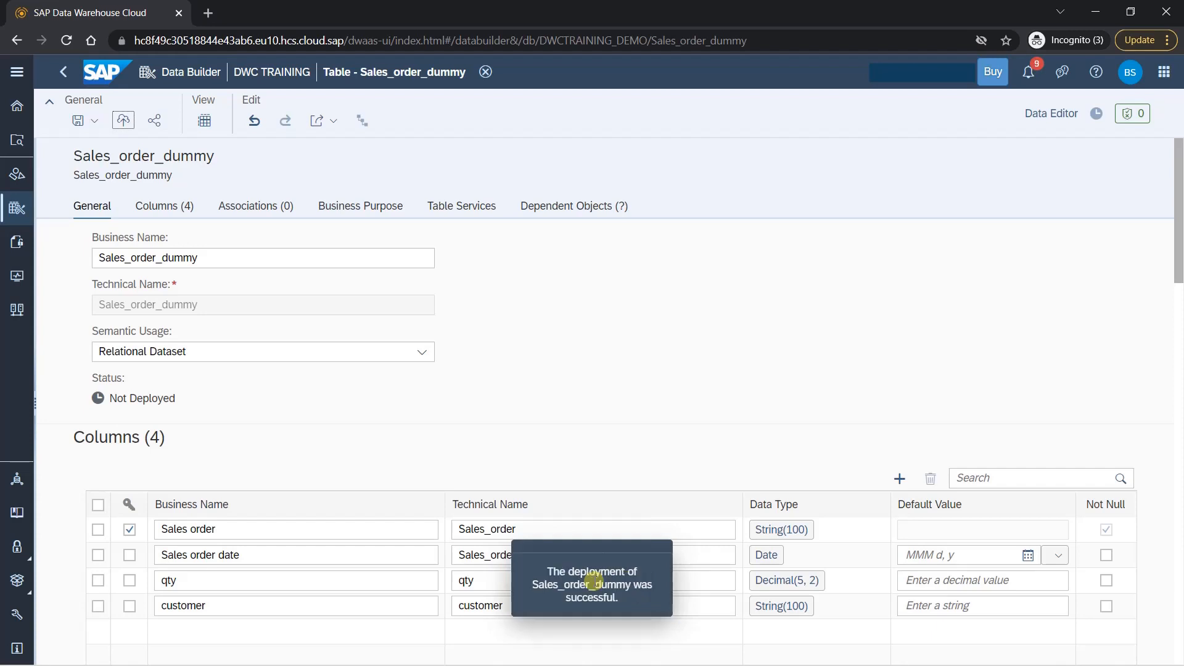
- Open the deployed Sales_order_dummy table in the data editor
{"action": "left_click_drag", "start_coordinate": [161, 399], "coordinate": [111, 398]}
{"action": "left_click", "coordinate": [855, 276]}
{"action": "left_click", "coordinate": [1047, 118]}
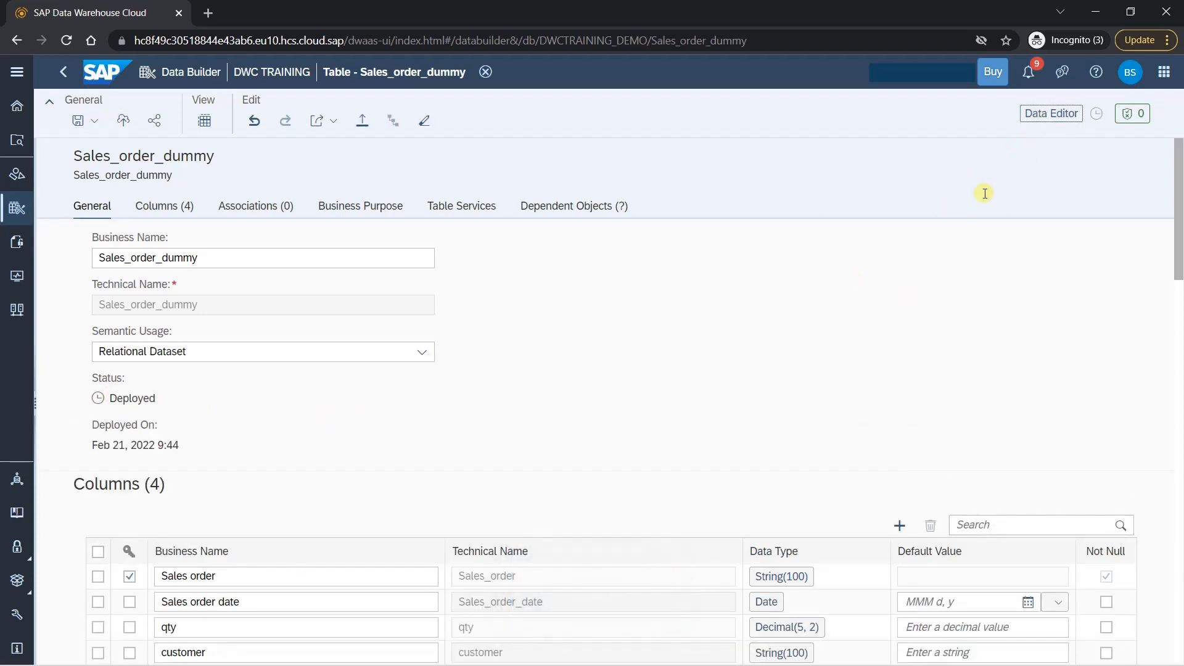
{"action": "left_click", "coordinate": [1041, 117]}
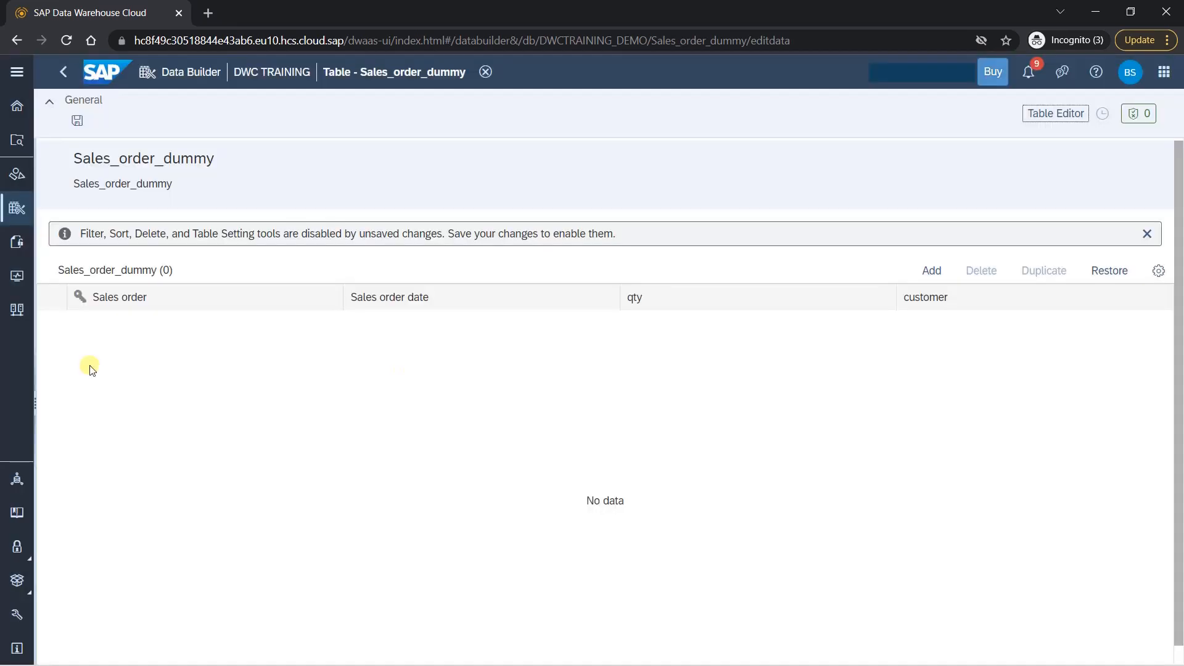
- Add a record with a sales order number, sales order date Feb 21, 2022, qty 50 and customer apple
{"action": "left_click", "coordinate": [930, 270]}
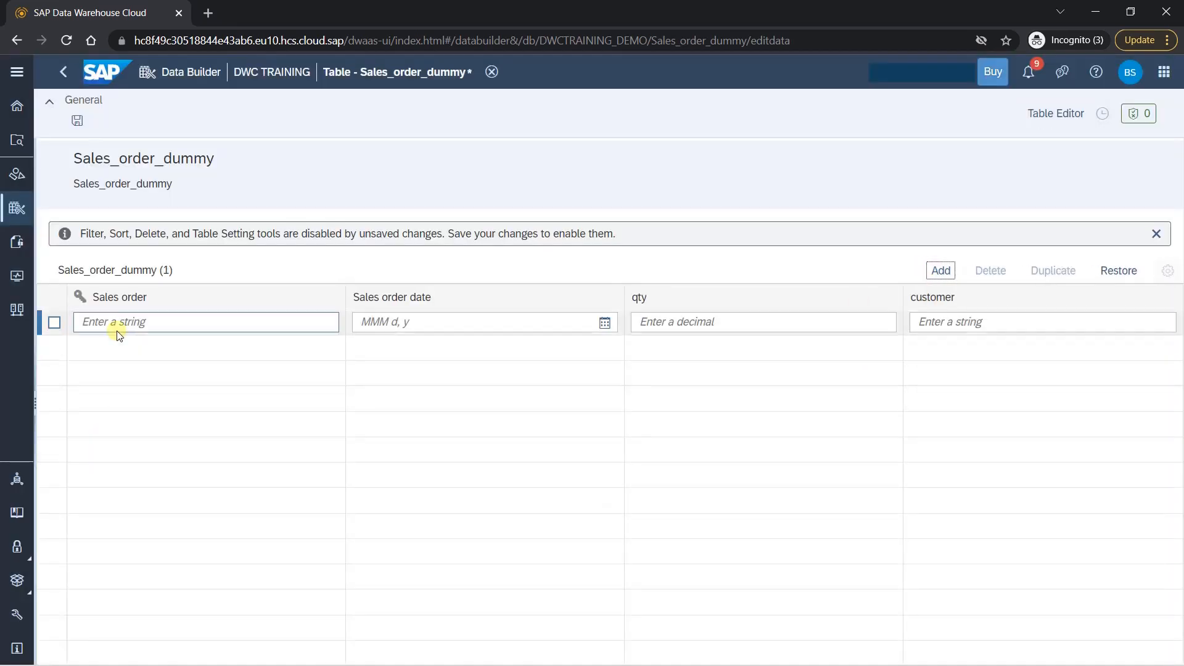
{"action": "type", "text": "100"}
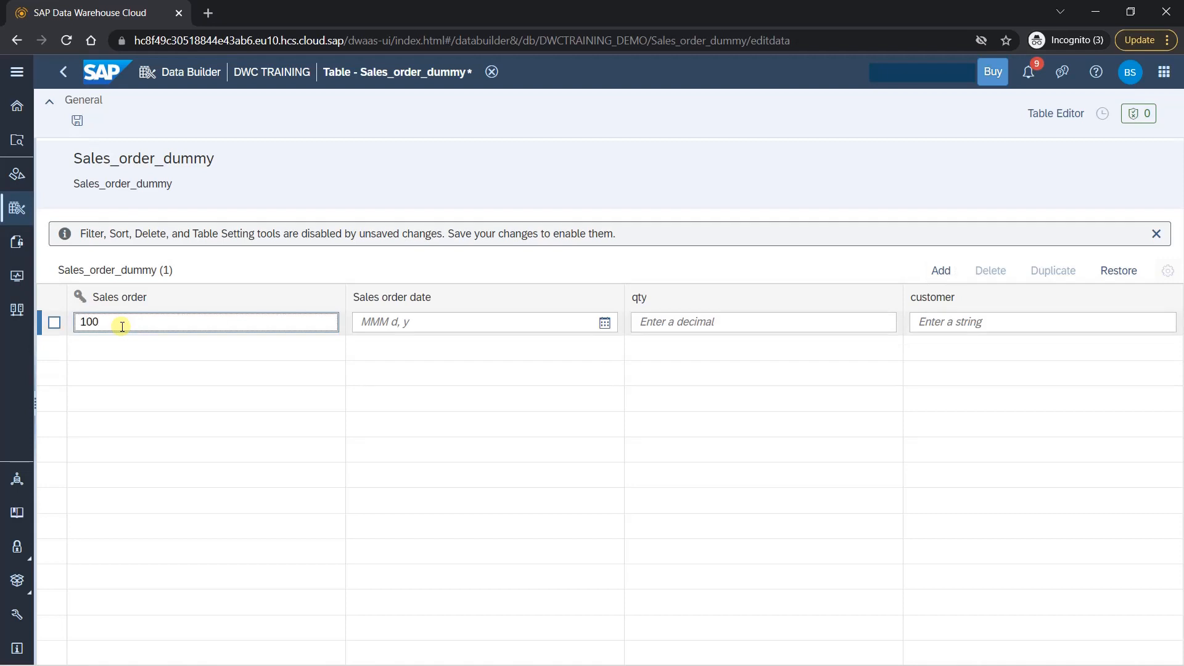
{"action": "left_click", "coordinate": [605, 322]}
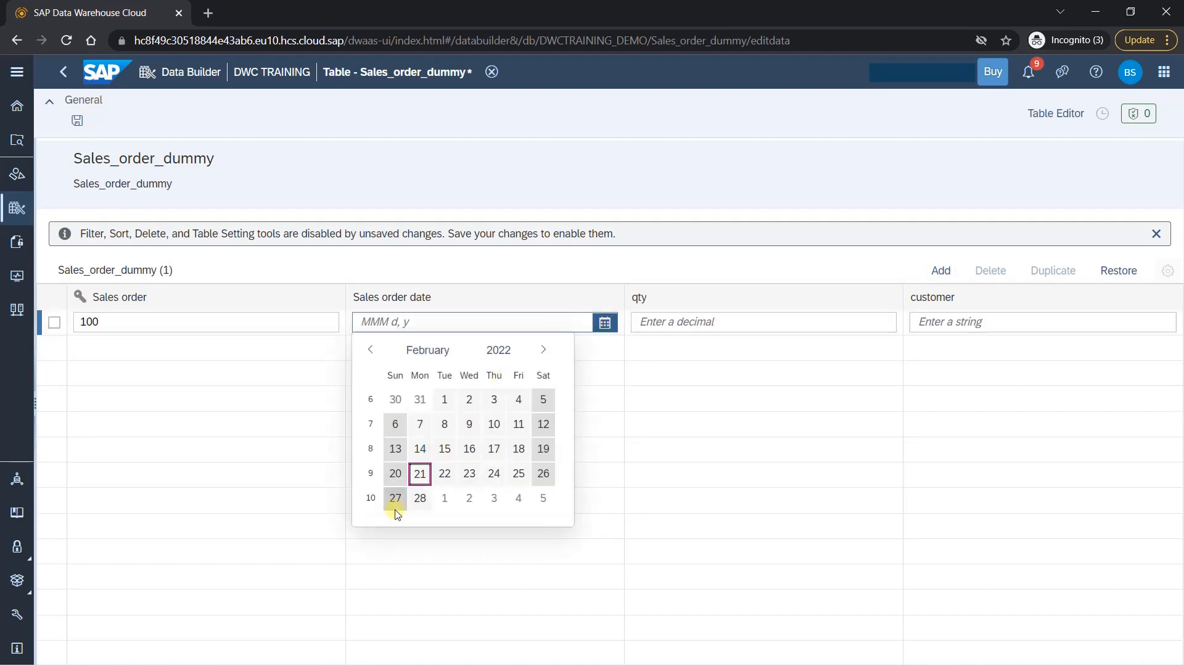
{"action": "left_click", "coordinate": [420, 474]}
{"action": "left_click", "coordinate": [758, 322]}
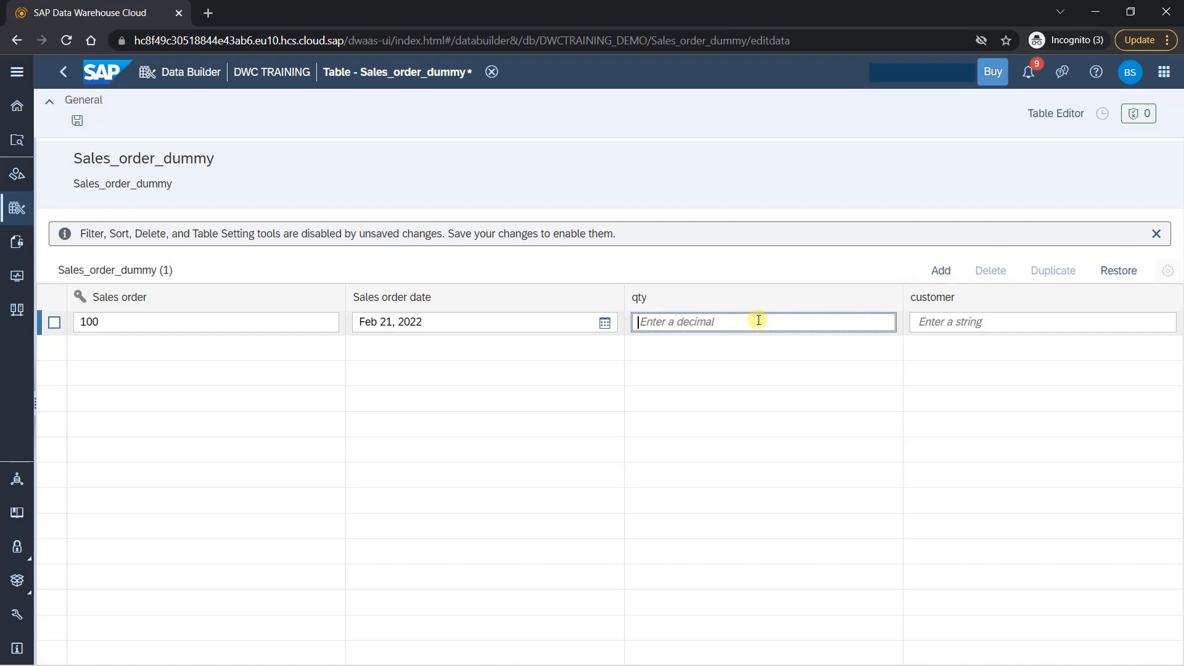
{"action": "type", "text": "50"}
{"action": "left_click", "coordinate": [973, 324]}
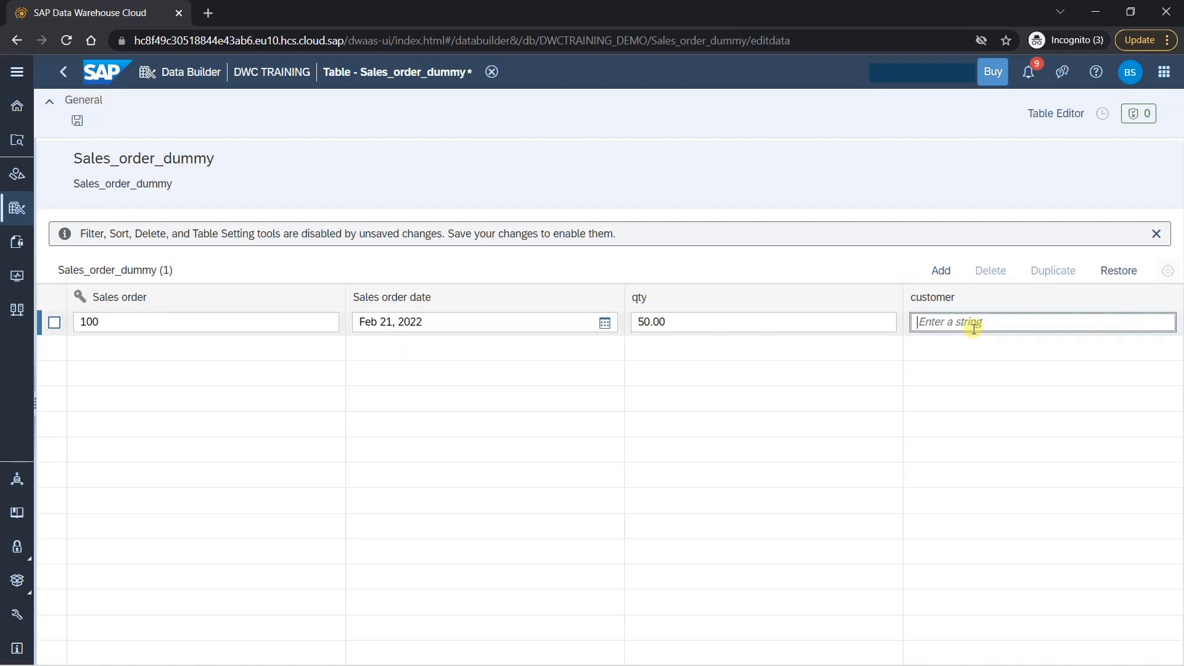
{"action": "type", "text": "apple"}
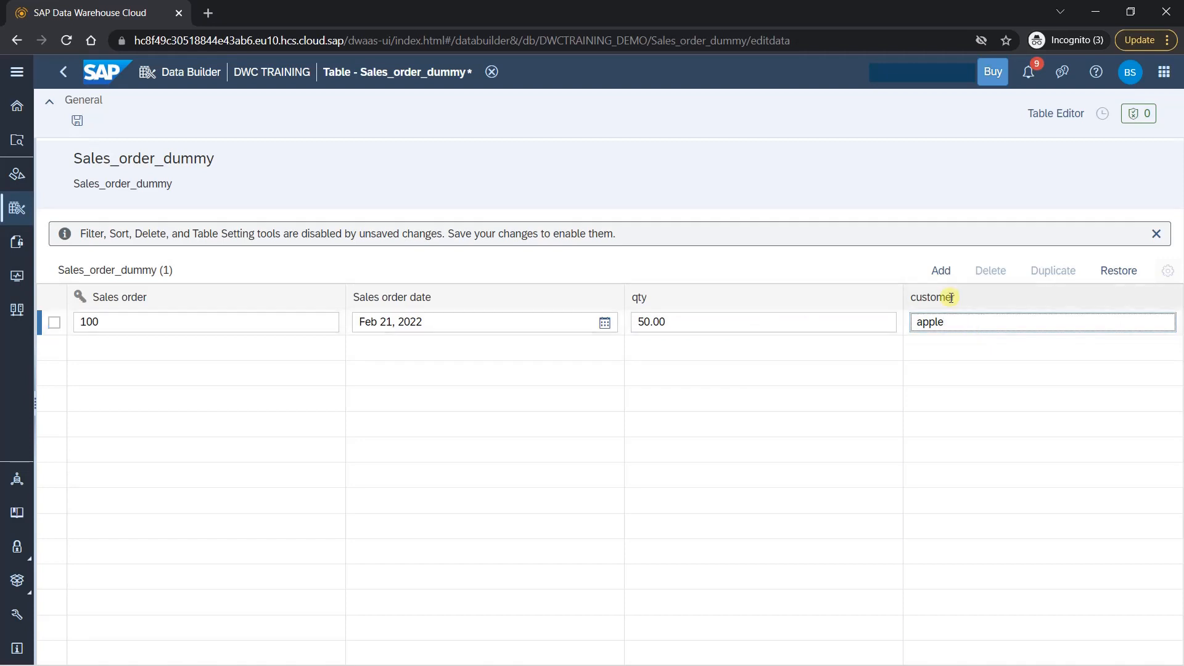
- Add a second record with its own sales order number, sales order date Feb 21, 2022, qty 40 and customer microsoft
{"action": "left_click", "coordinate": [941, 276]}
{"action": "left_click", "coordinate": [194, 326]}
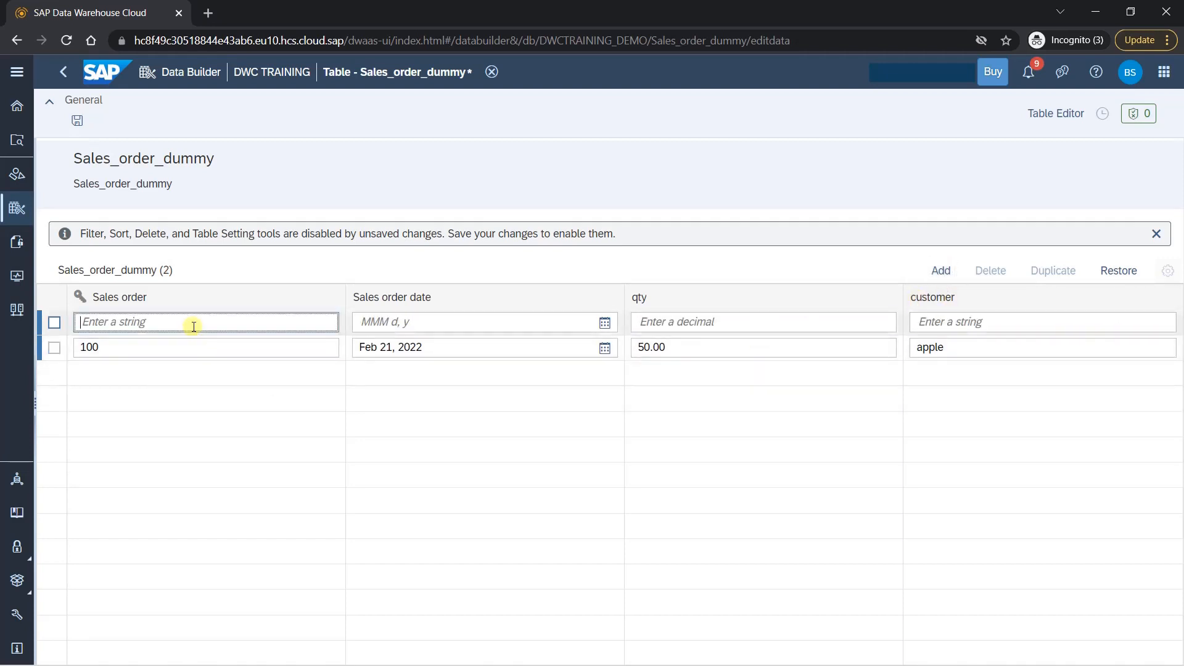
{"action": "type", "text": "200"}
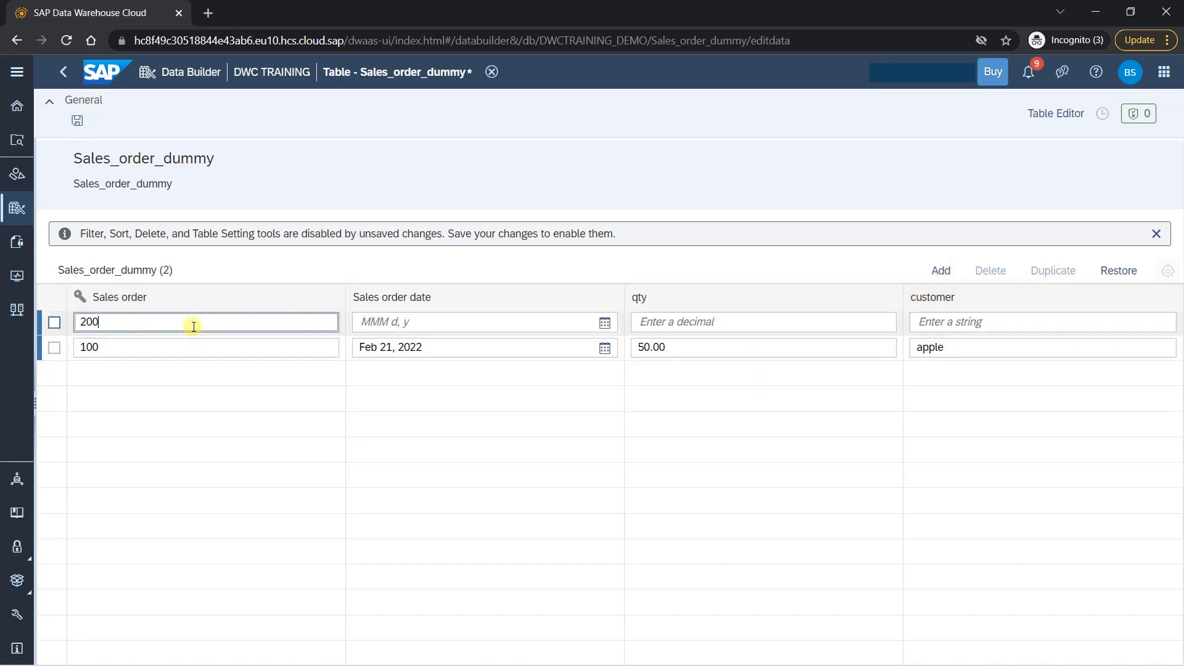
{"action": "left_click", "coordinate": [604, 323]}
{"action": "left_click", "coordinate": [419, 473]}
{"action": "left_click", "coordinate": [725, 319]}
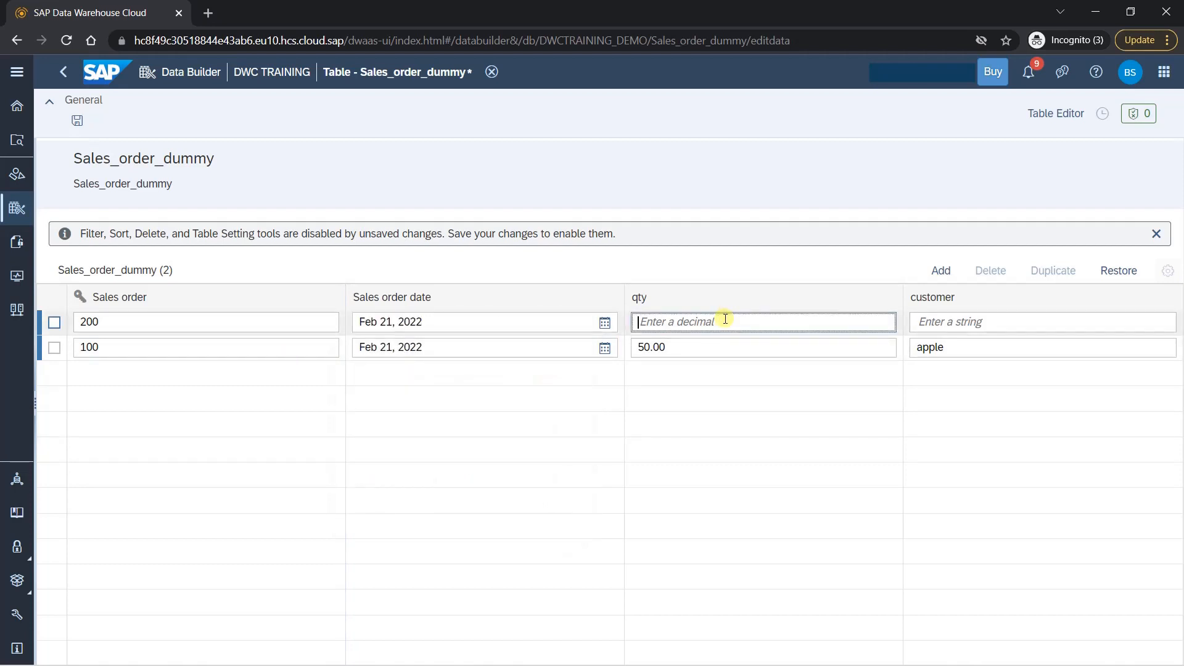
{"action": "type", "text": "40"}
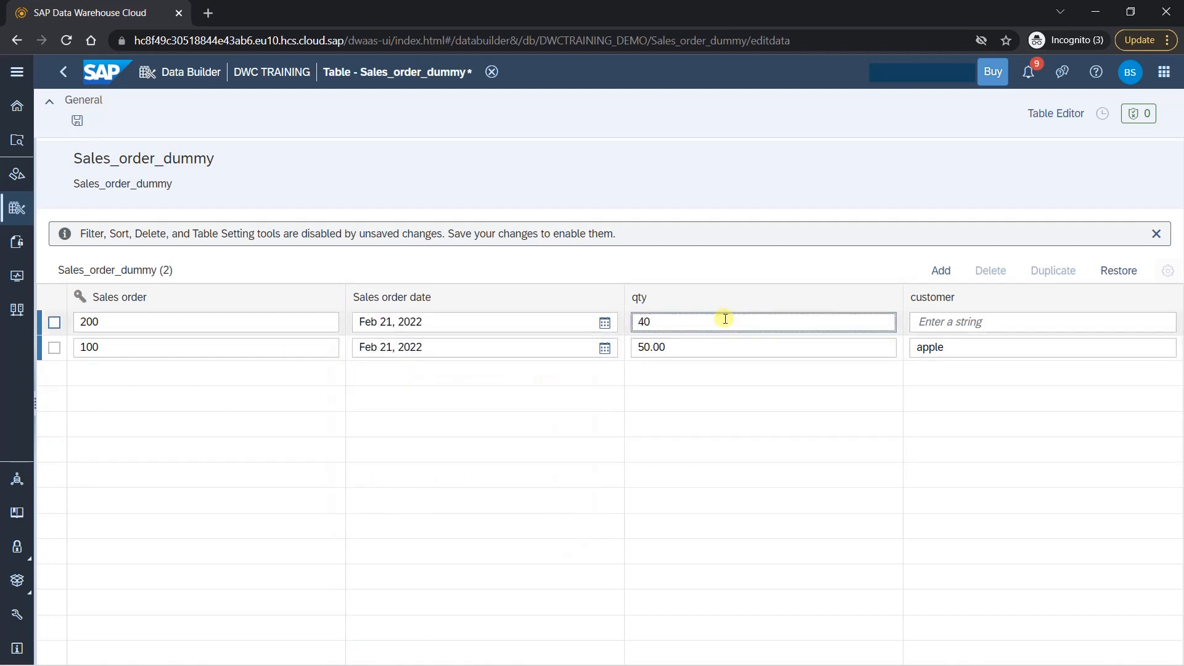
{"action": "left_click", "coordinate": [930, 321]}
{"action": "type", "text": "mid"}
{"action": "type", "text": "rosoft"}
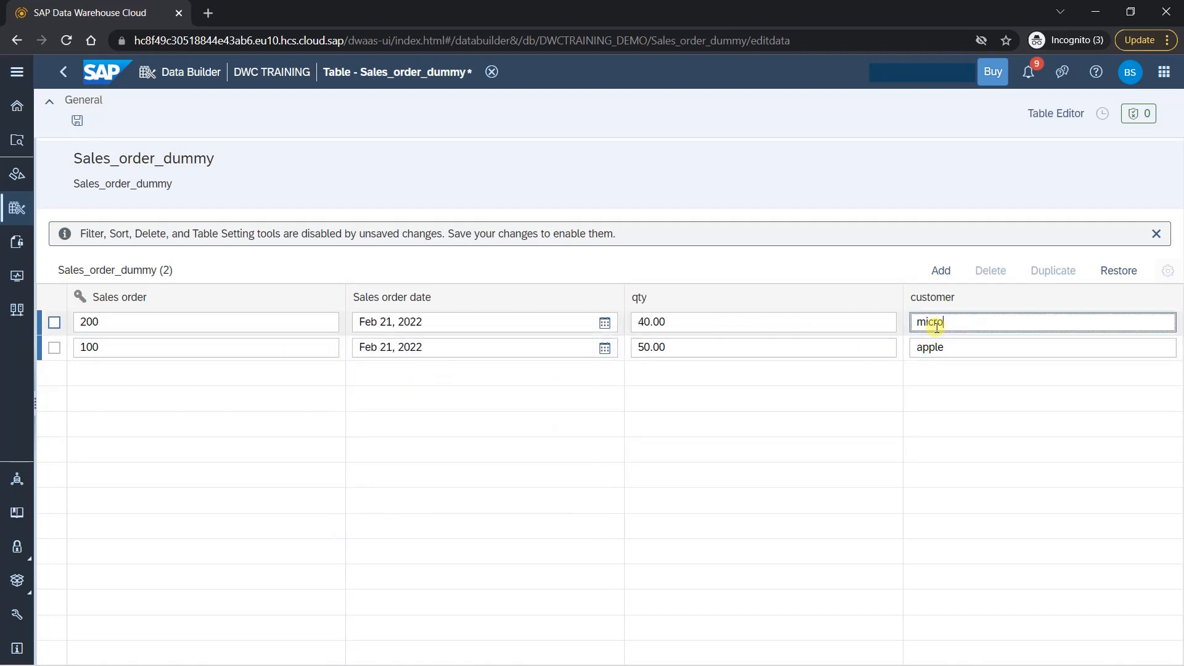
{"action": "left_click", "coordinate": [856, 272]}
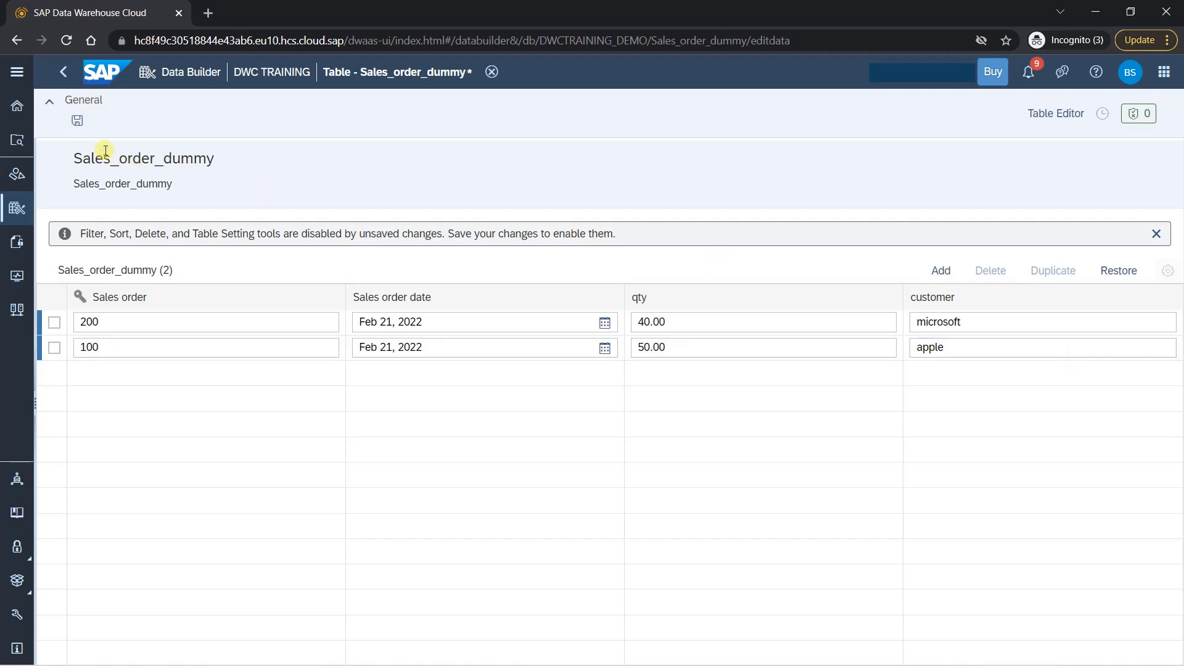
- Save the entered records and return to the table editor
{"action": "left_click", "coordinate": [78, 121]}
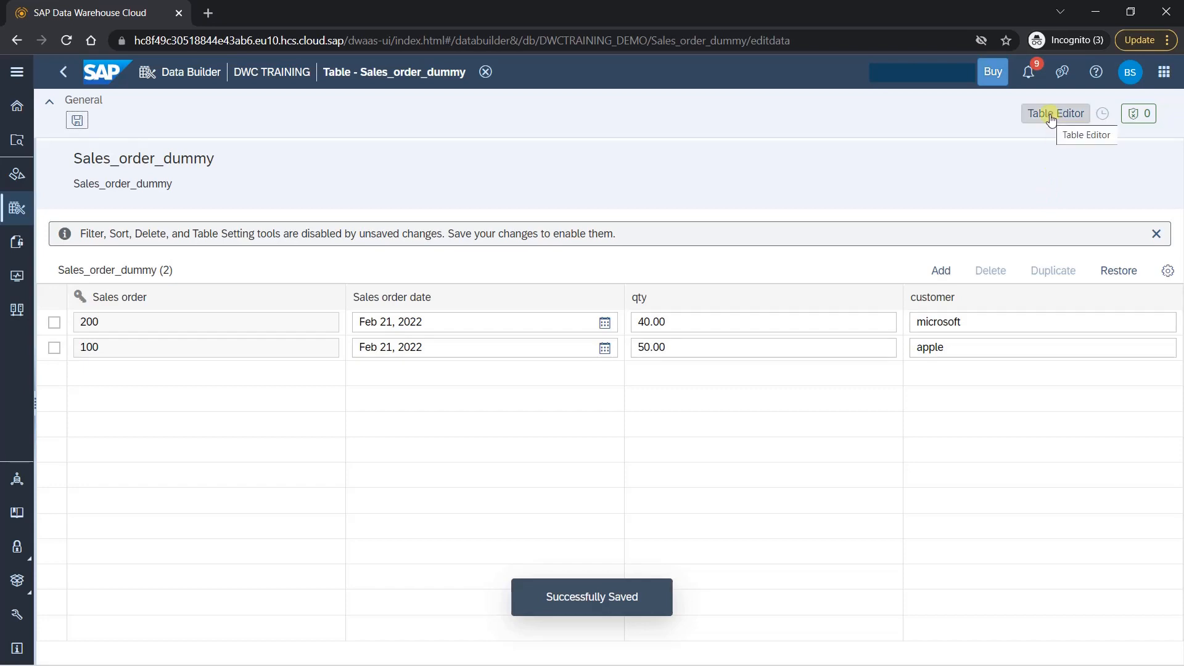
{"action": "left_click", "coordinate": [1051, 116]}
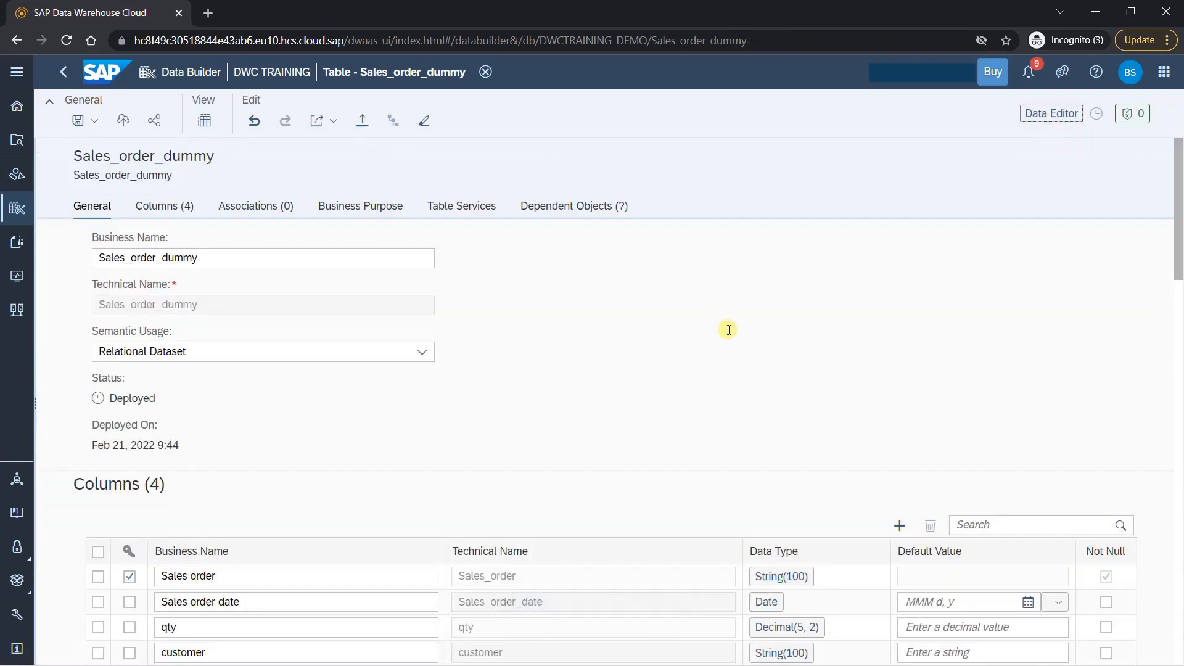
- View the CSV import dialog without importing a file, and preview the table's records in an enlarged data preview before closing it
{"action": "left_click", "coordinate": [362, 121]}
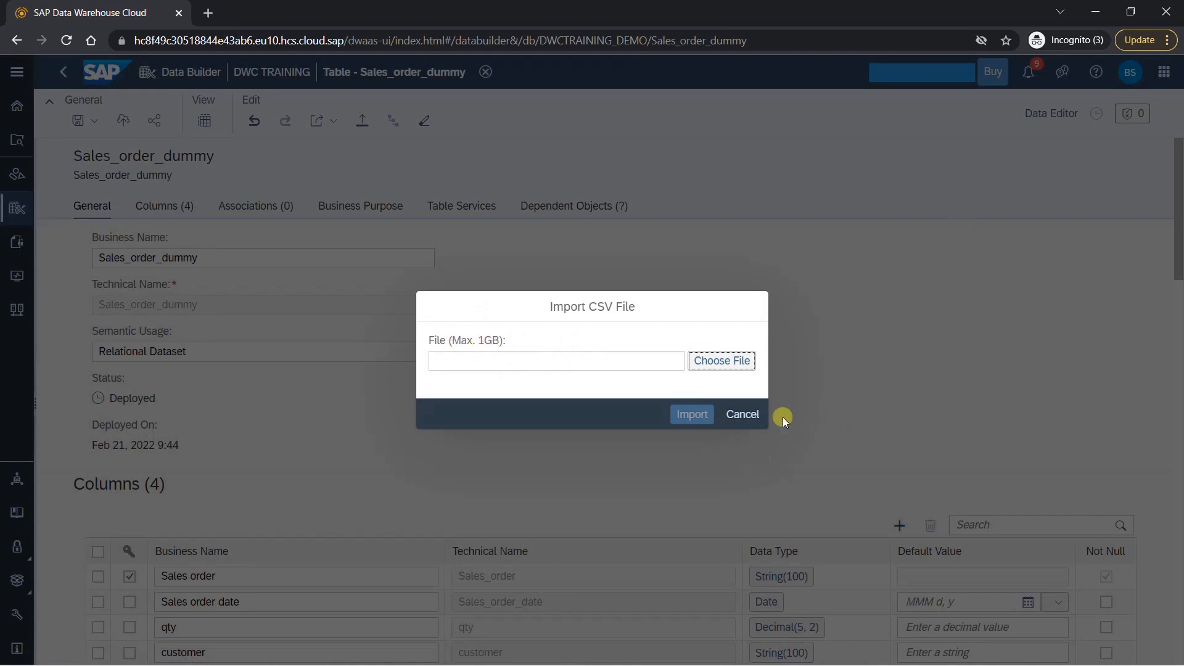
{"action": "left_click", "coordinate": [741, 419]}
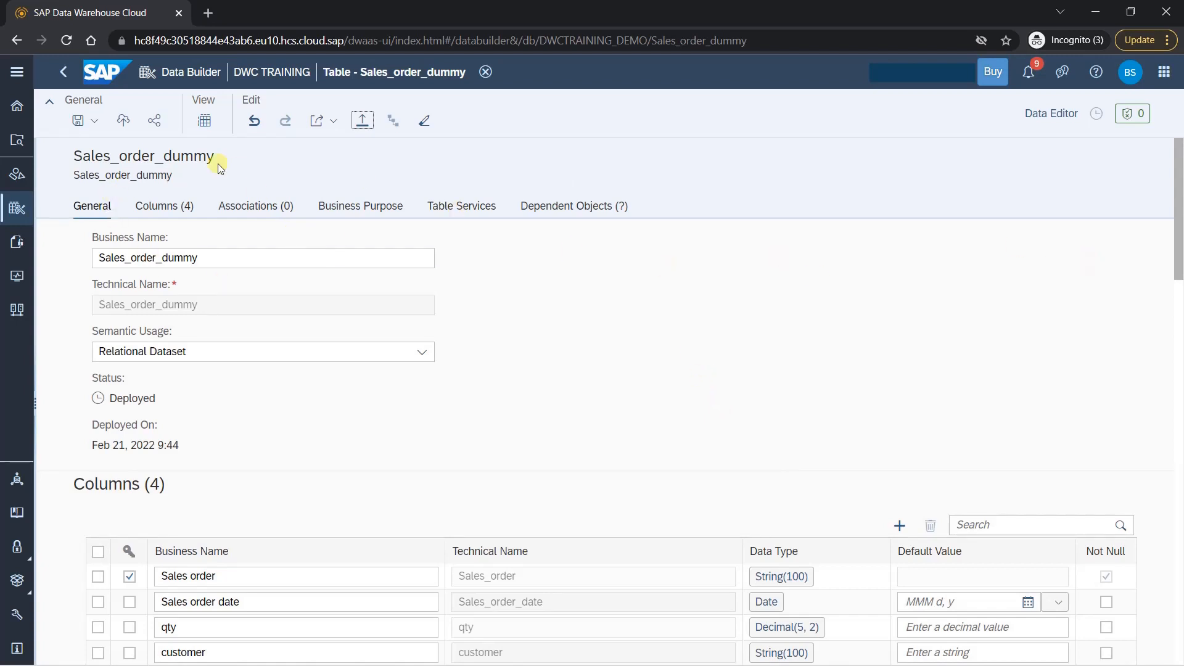
{"action": "left_click", "coordinate": [206, 124]}
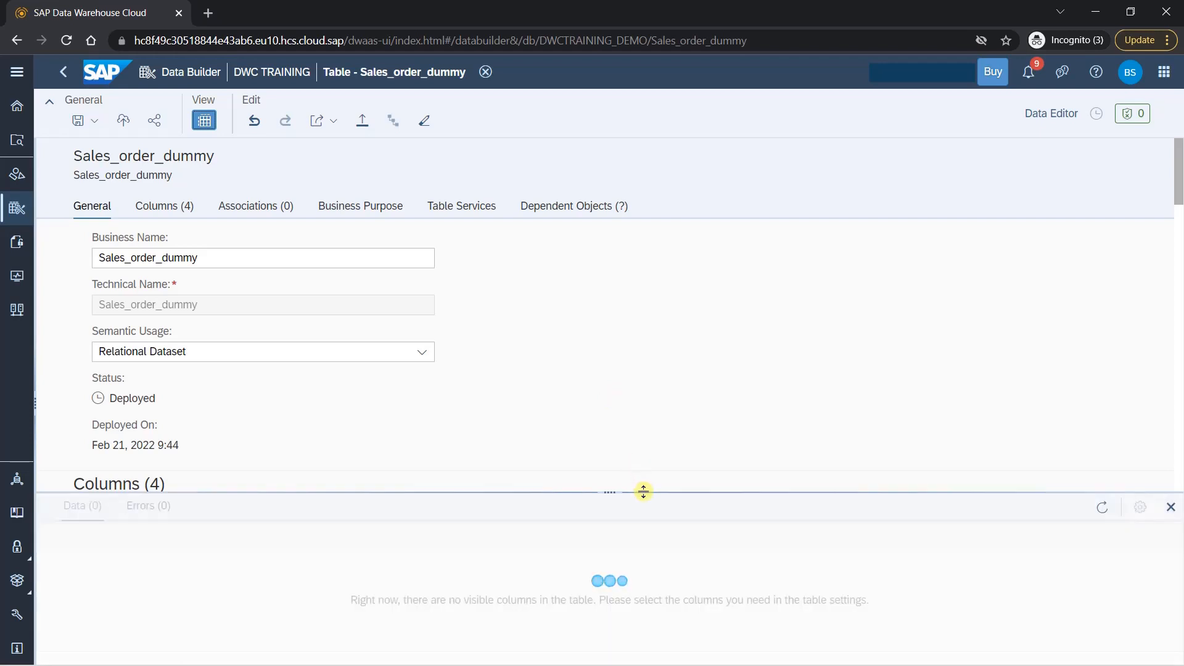
{"action": "left_click_drag", "start_coordinate": [642, 491], "coordinate": [634, 372]}
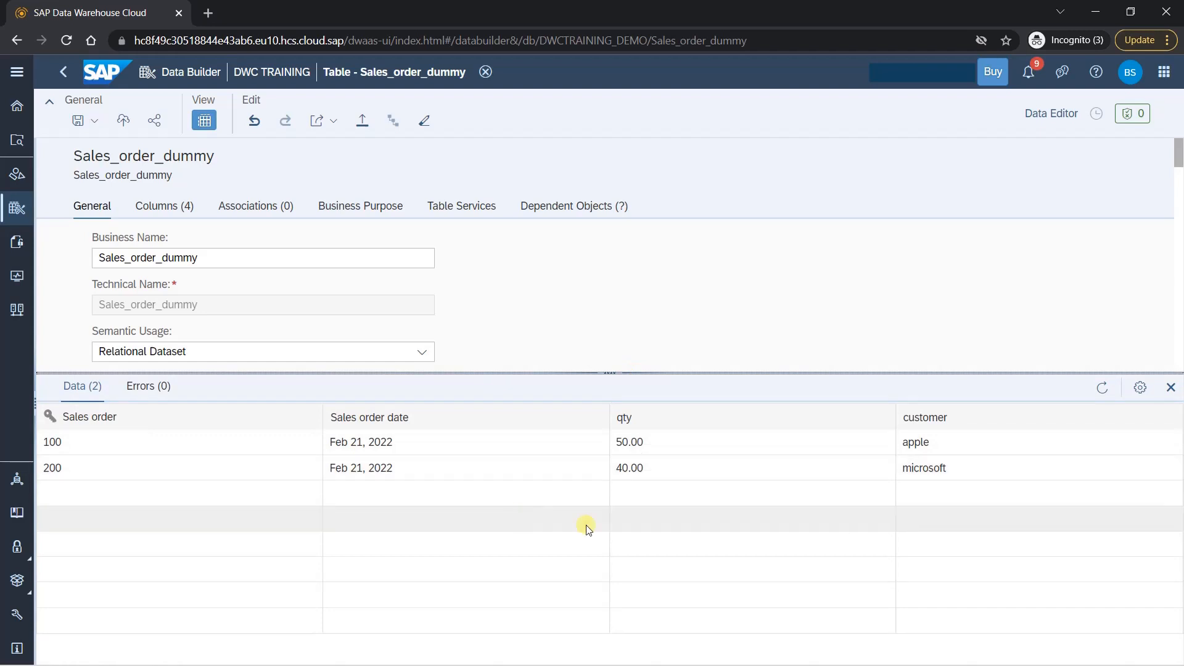
{"action": "left_click", "coordinate": [1170, 386]}
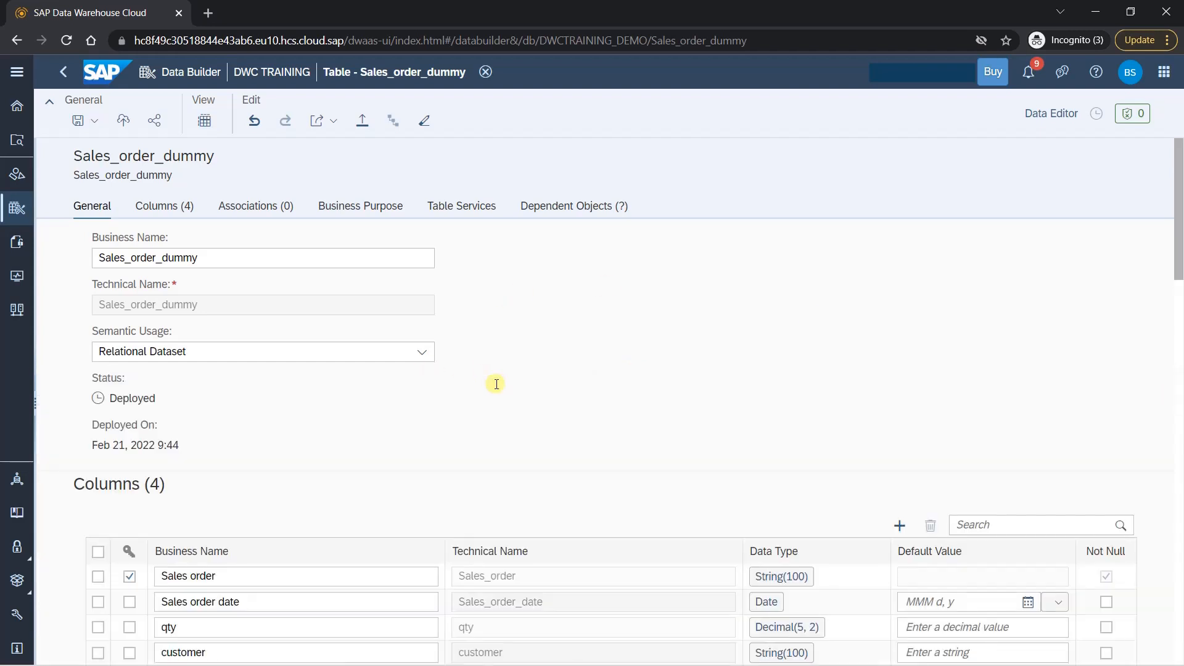